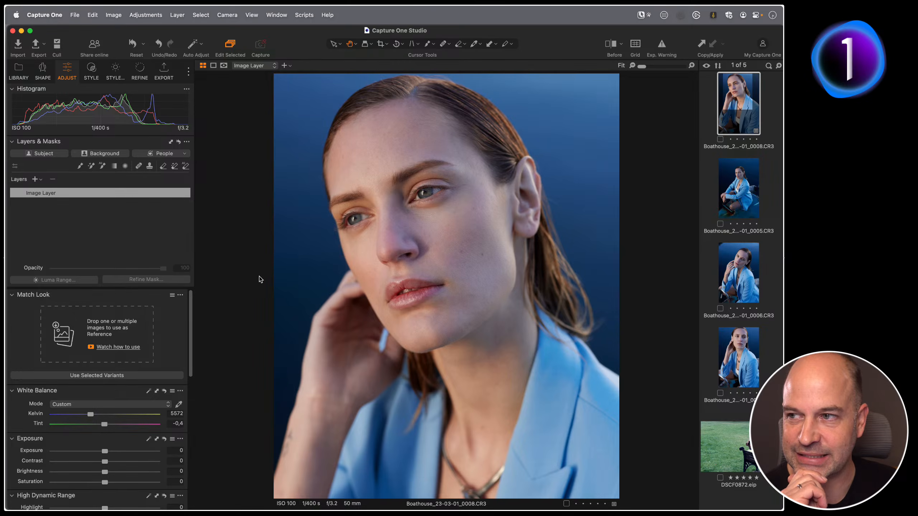
Check the program version in the About window and look for updates.
left_click(51, 14)
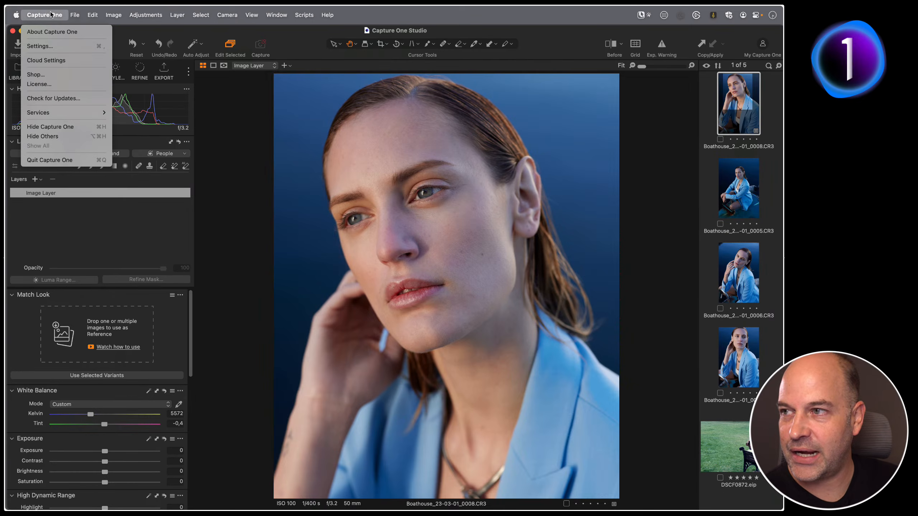
left_click(51, 32)
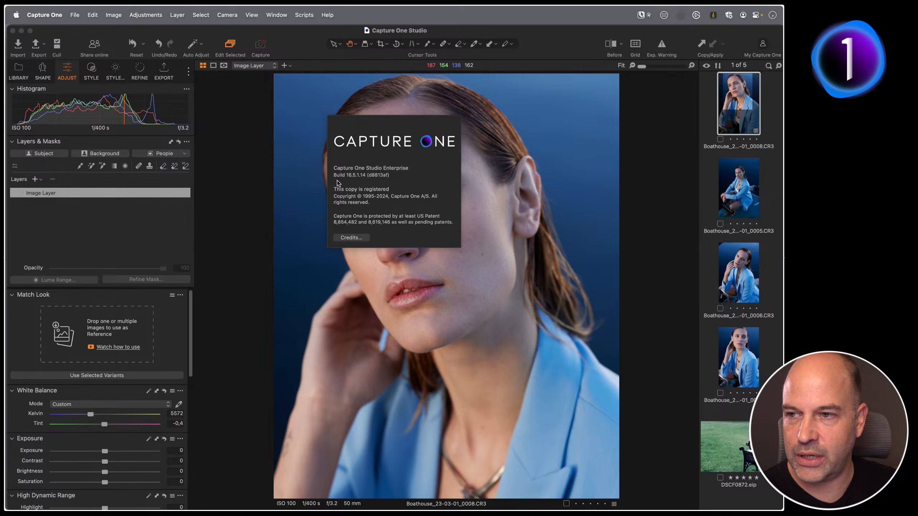
left_click(248, 190)
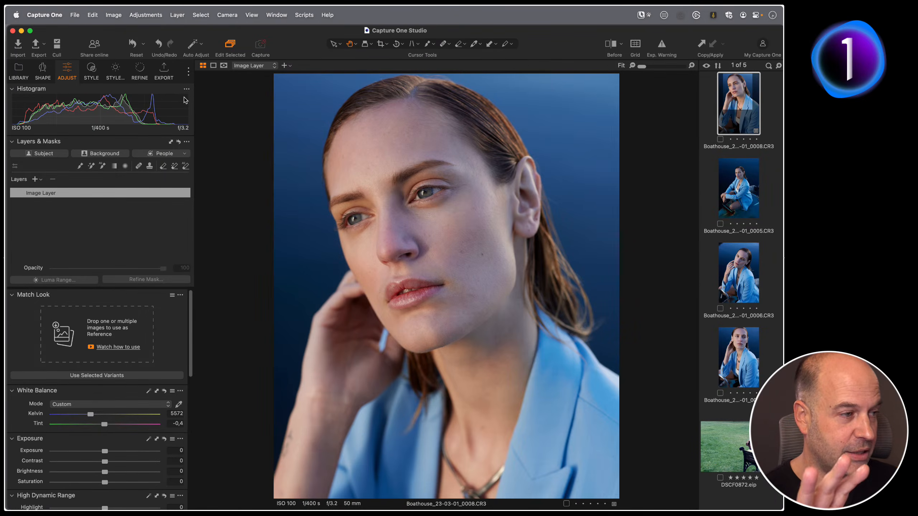
left_click(51, 16)
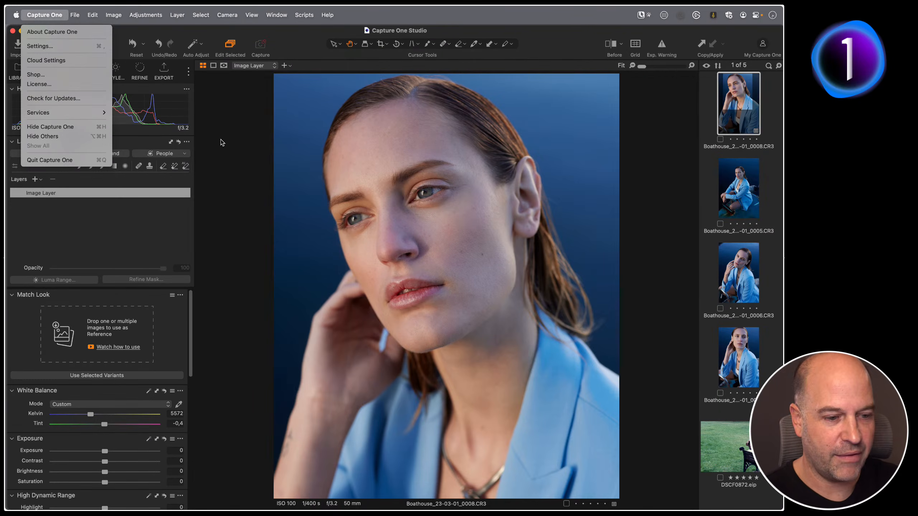
left_click(100, 101)
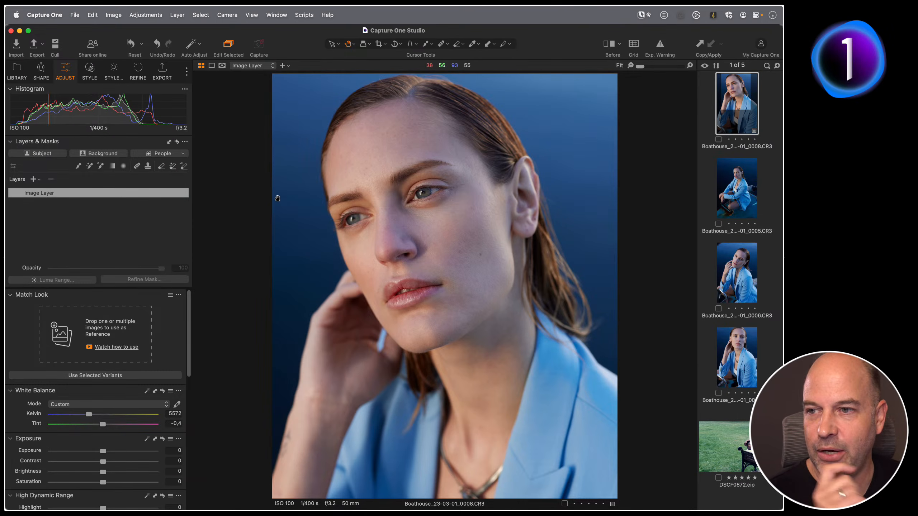
Create a Face Skin mask from the People mask options, deselecting Hair.
left_click(179, 155)
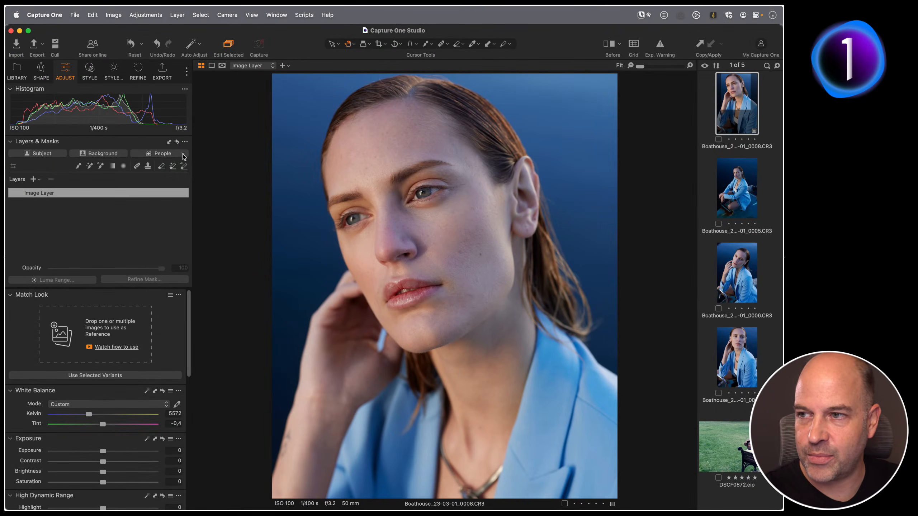
left_click(184, 155)
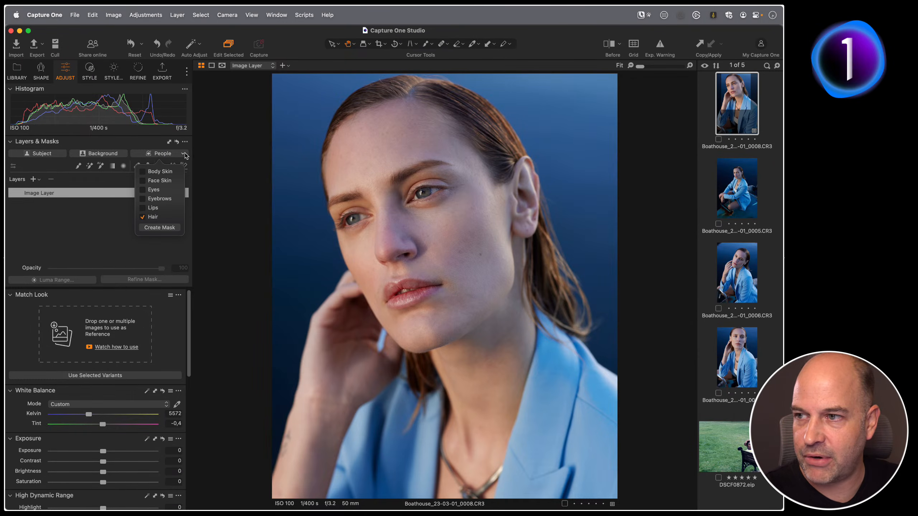
left_click(143, 217)
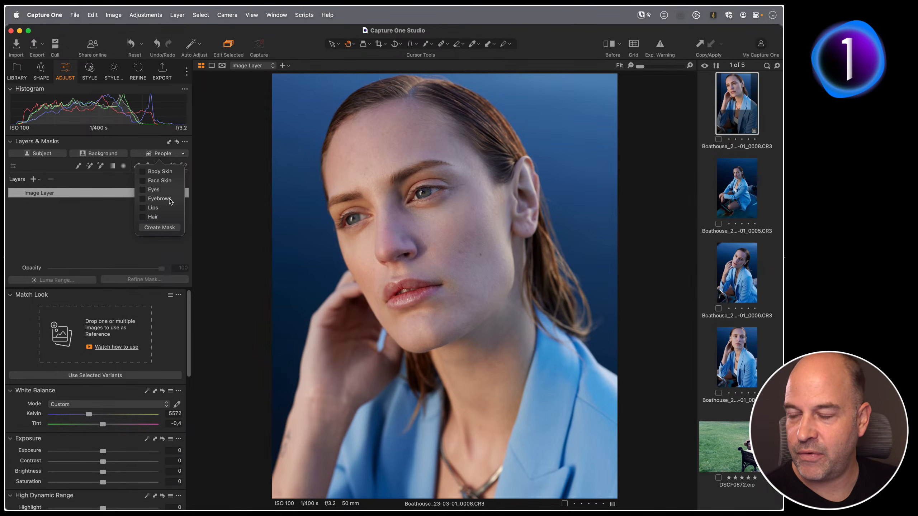
left_click(142, 180)
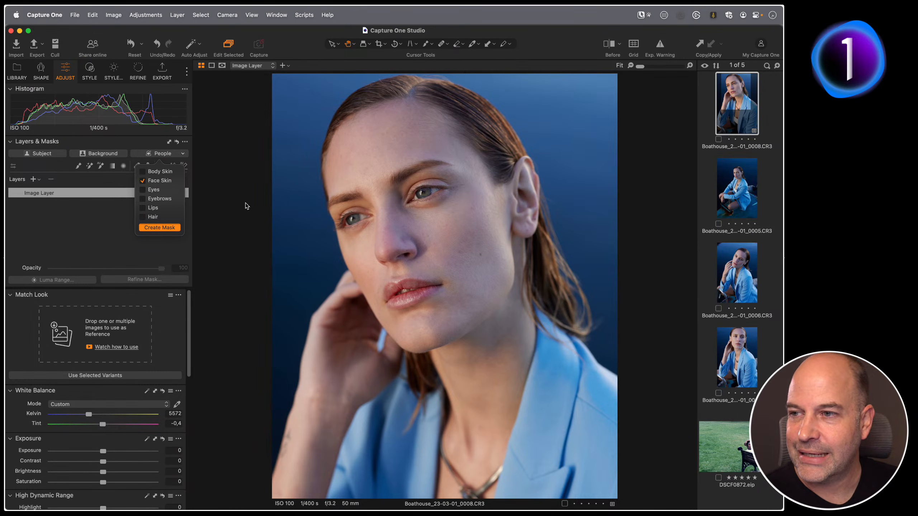
key("Return")
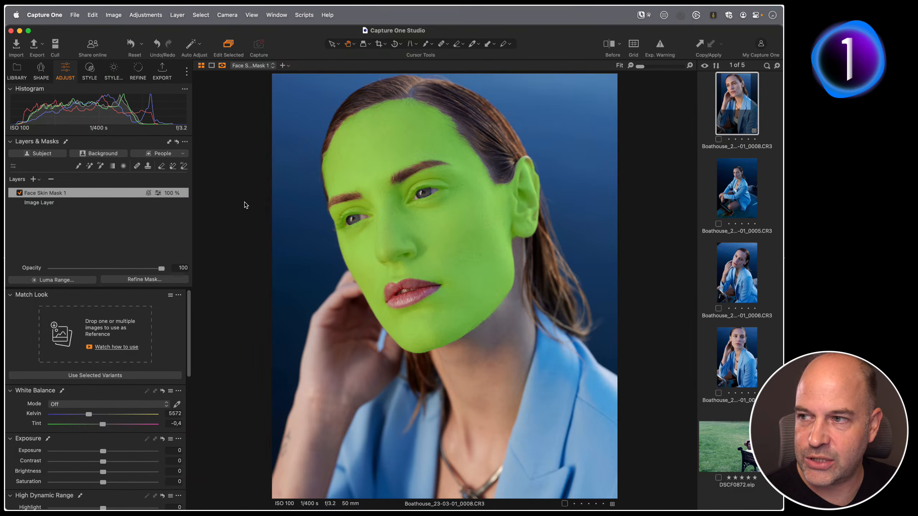
key("F1")
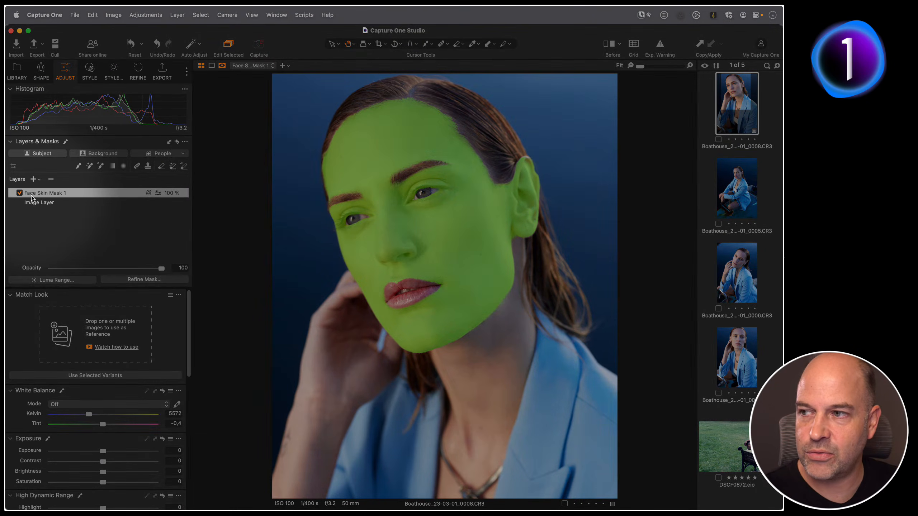
key("F1")
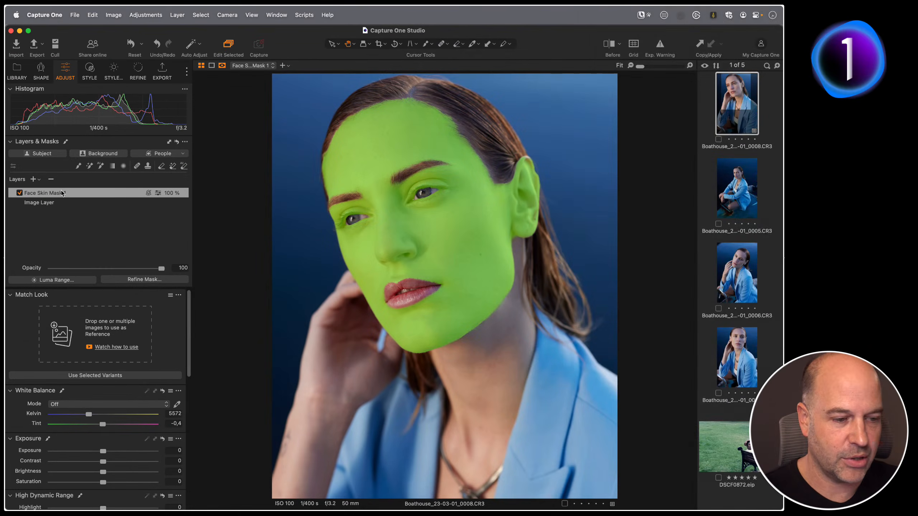
Add a Body Skin mask layer from the People mask options.
left_click(183, 154)
left_click(142, 181)
left_click(142, 172)
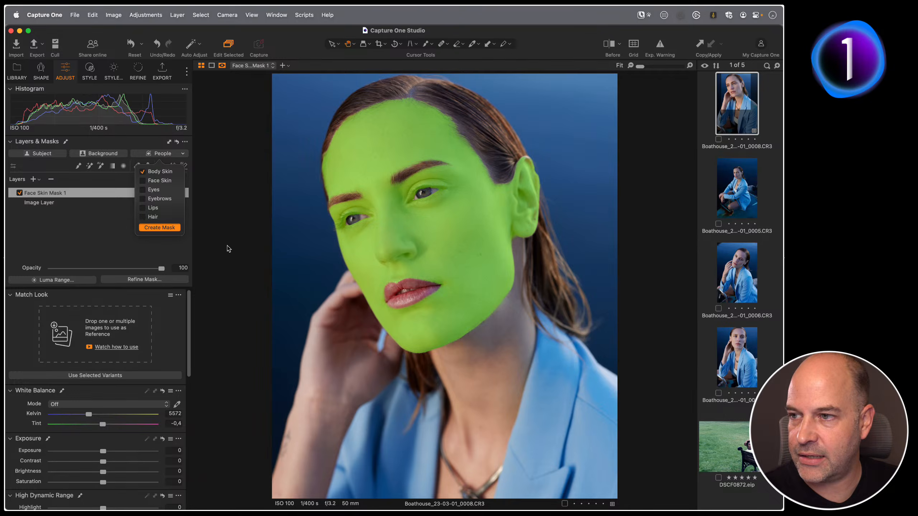
left_click(159, 227)
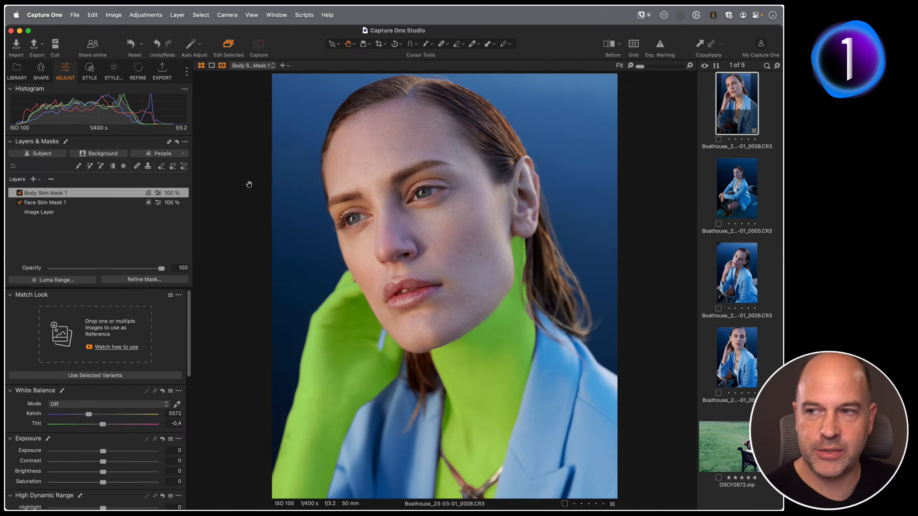
Add a Lips mask layer from the People mask options.
left_click(183, 154)
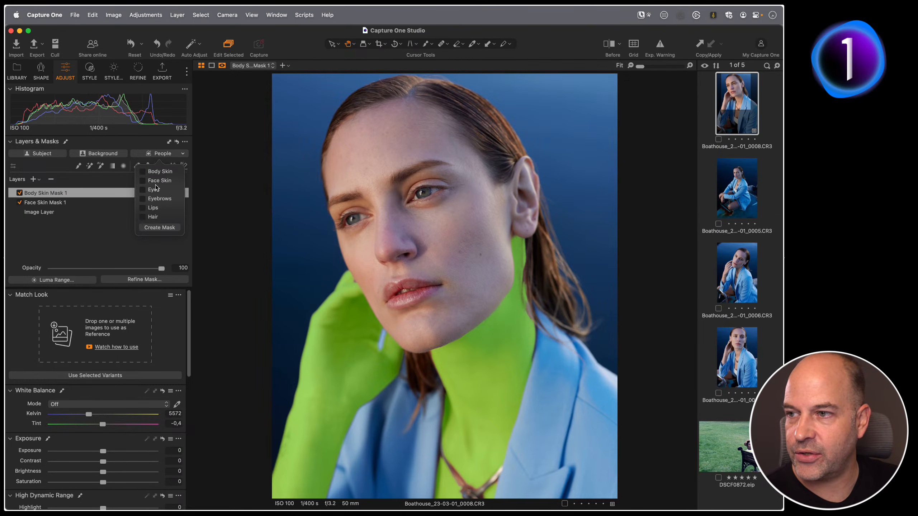
left_click(149, 209)
left_click(163, 227)
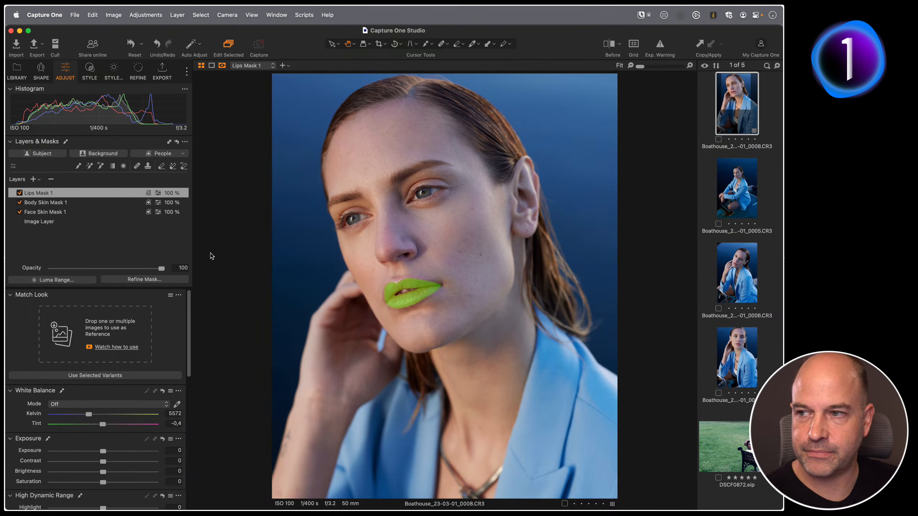
Delete all mask layers and create one mask combining Face Skin and Body Skin.
left_click(177, 142)
left_click(183, 154)
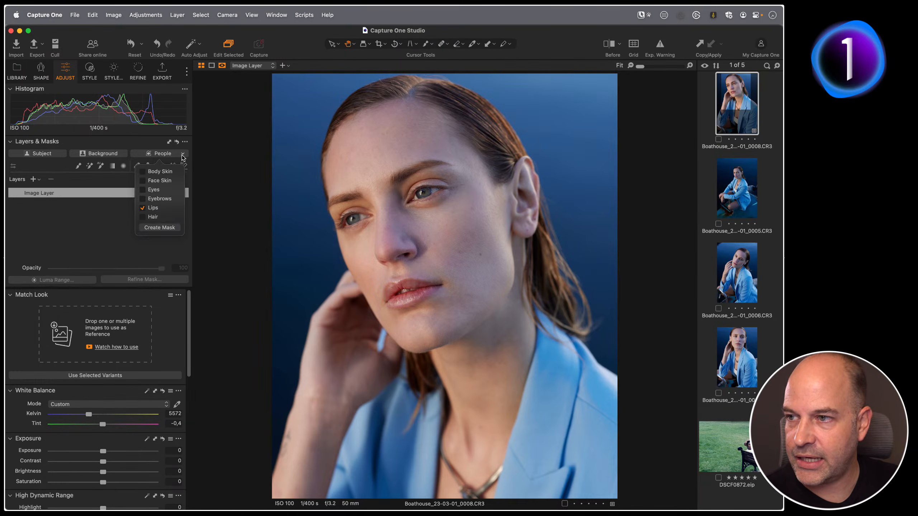
left_click(142, 207)
left_click(143, 181)
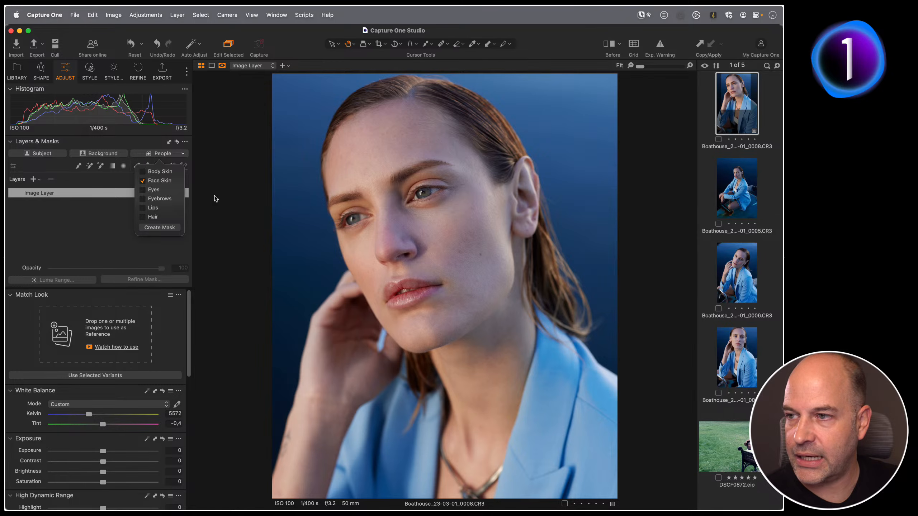
left_click(142, 171)
left_click(161, 227)
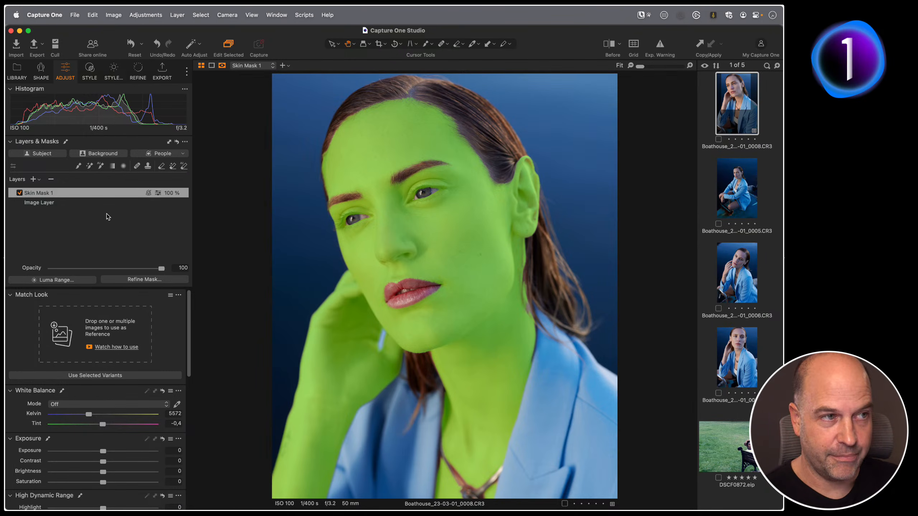
Delete all mask layers and create a mask of Face Skin only.
left_click(177, 142)
left_click(185, 153)
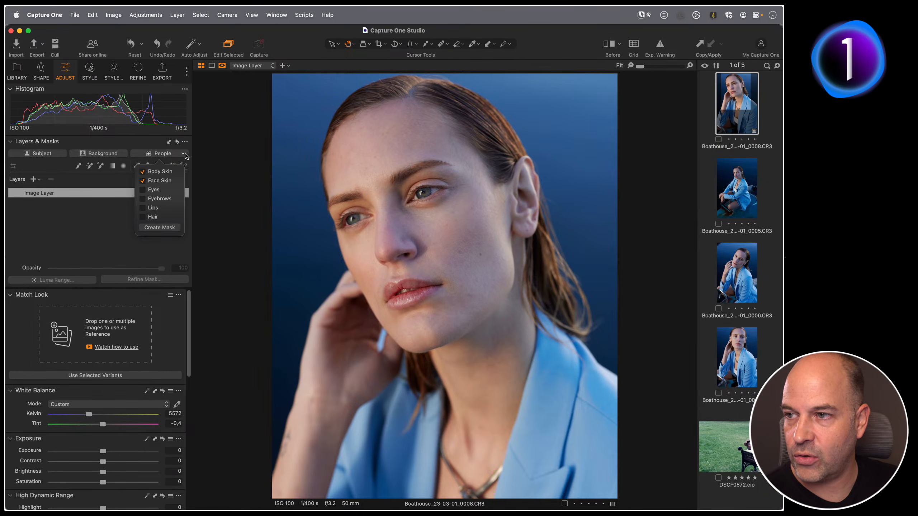
left_click(143, 180)
left_click(159, 227)
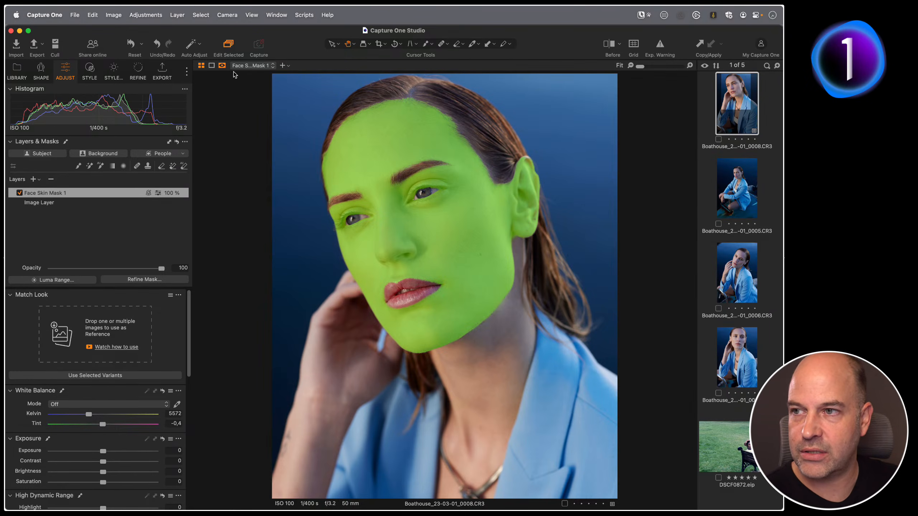
Display the mask in grayscale and inspect its edges up close.
left_click(222, 65)
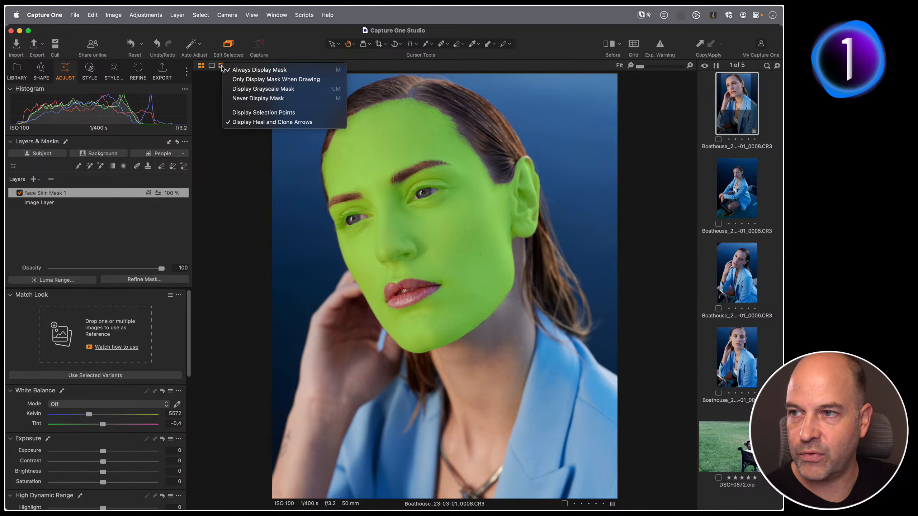
left_click(309, 89)
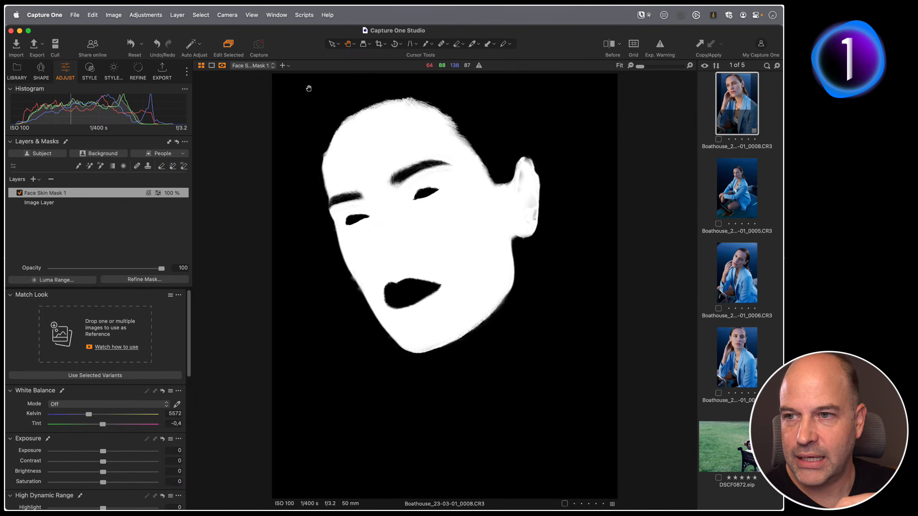
left_click_drag(464, 239, 513, 239)
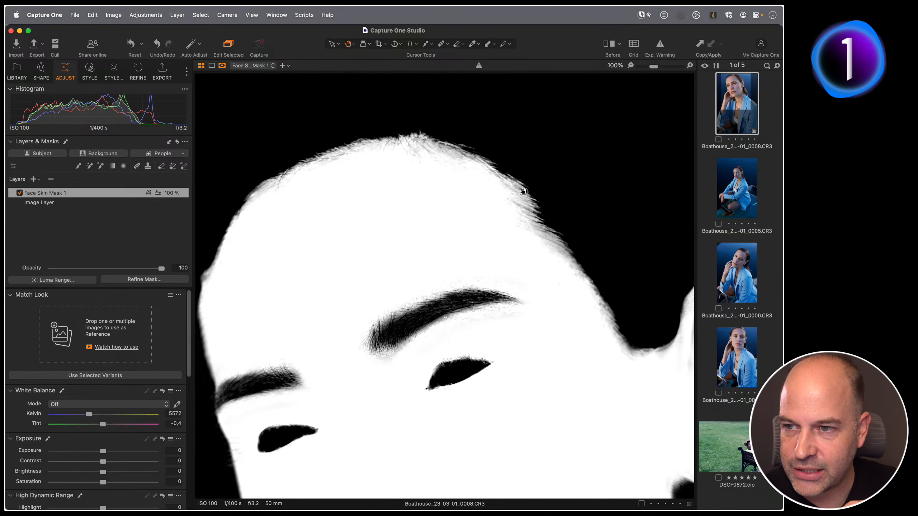
left_click_drag(466, 298, 510, 252)
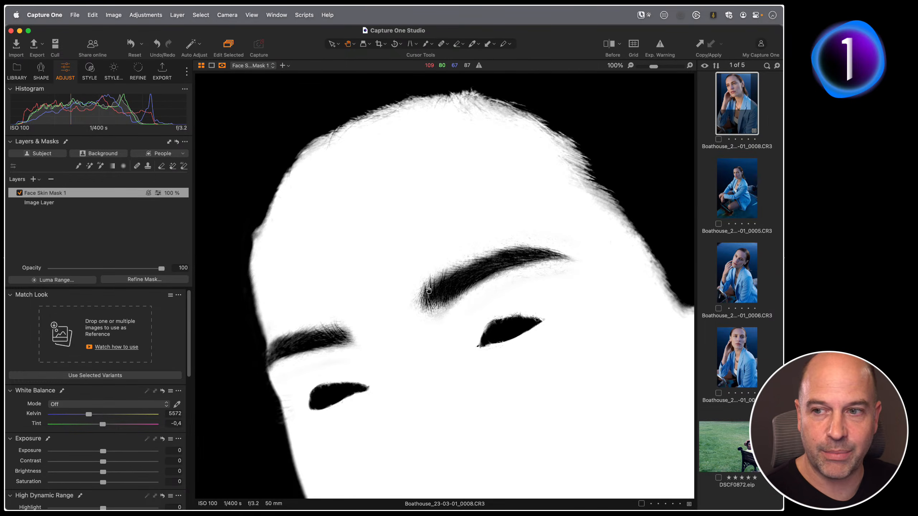
left_click_drag(469, 349, 459, 234)
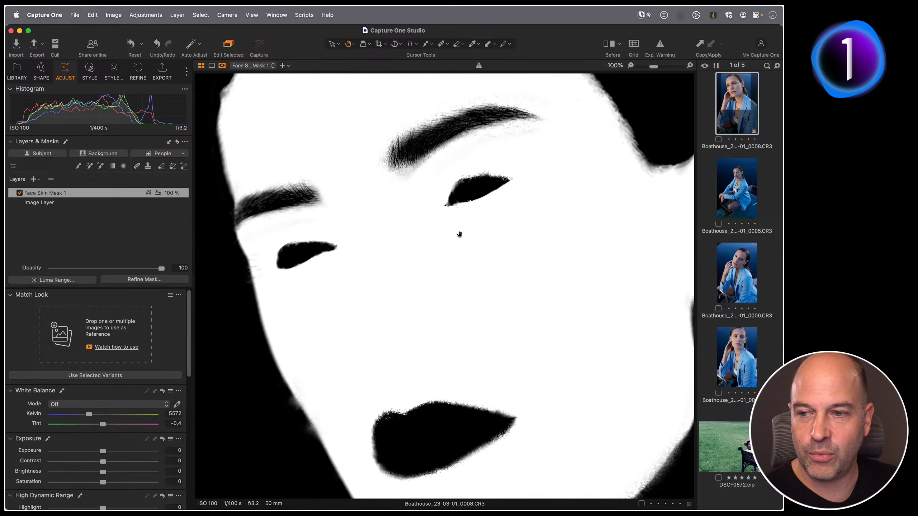
double_click(420, 273)
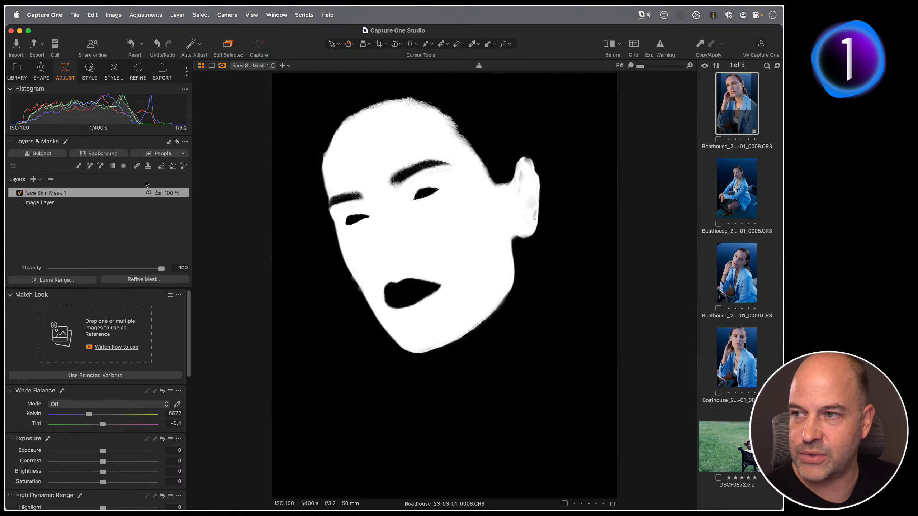
Try refining the face skin mask with a radius of 33.
left_click(137, 280)
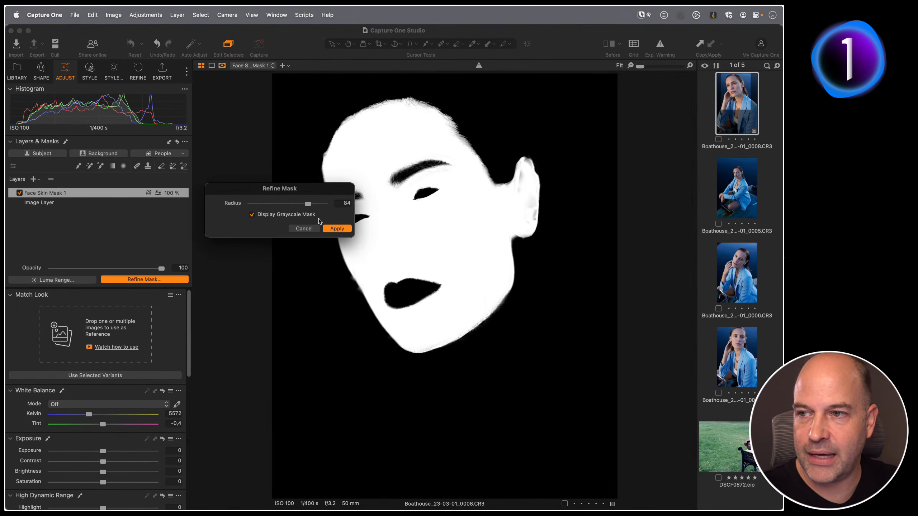
left_click_drag(308, 205, 235, 205)
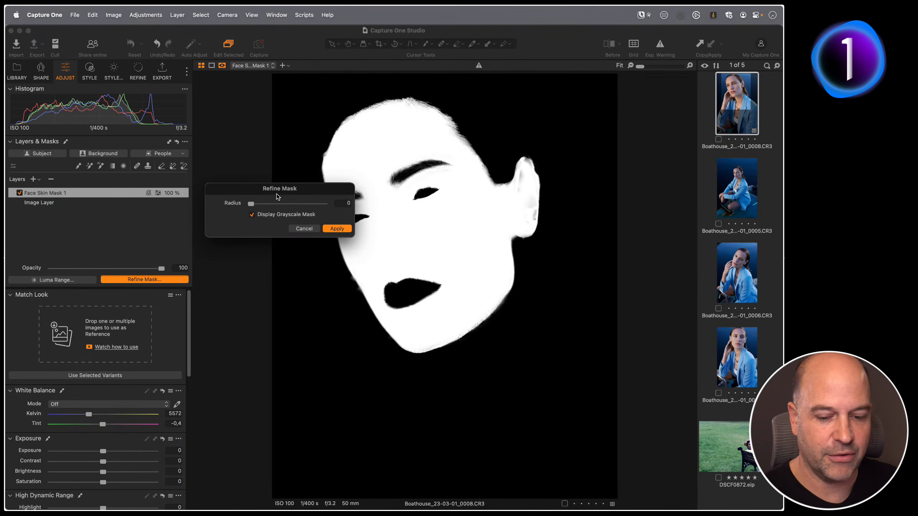
left_click_drag(251, 204, 288, 206)
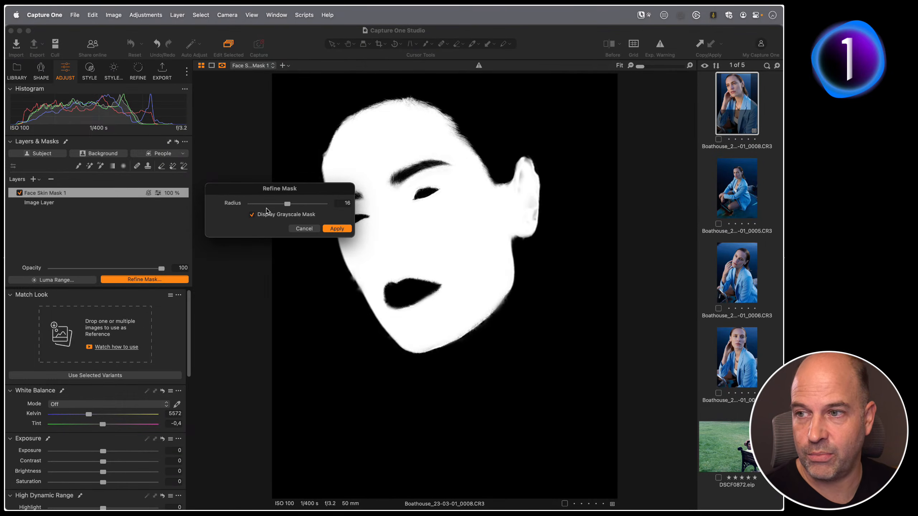
mouse_move(287, 203)
left_mouse_down()
mouse_move(311, 205)
mouse_move(296, 204)
left_mouse_up()
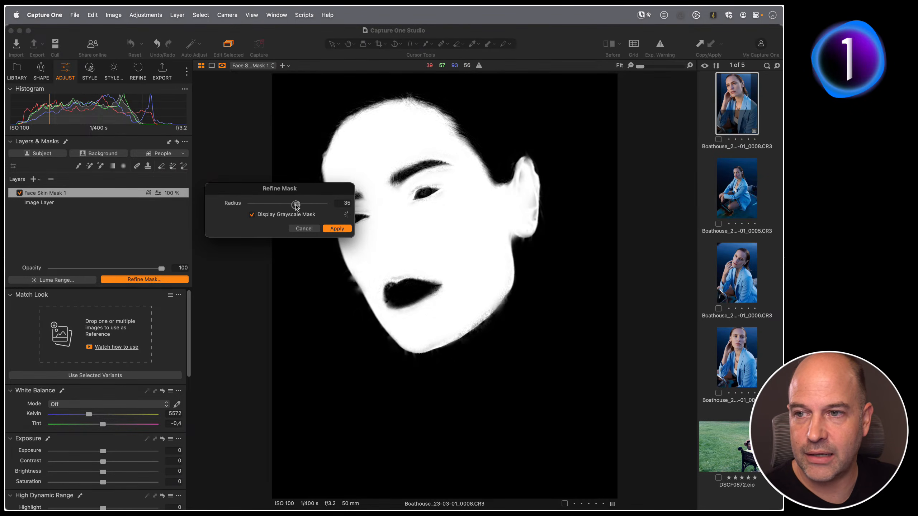
left_click(295, 229)
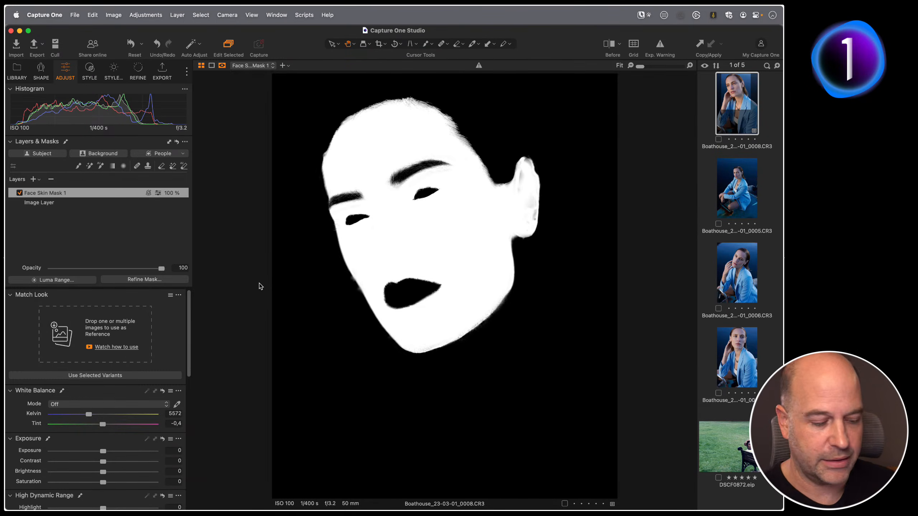
Toggle the mask overlay on and off to compare with the photo.
key("m")
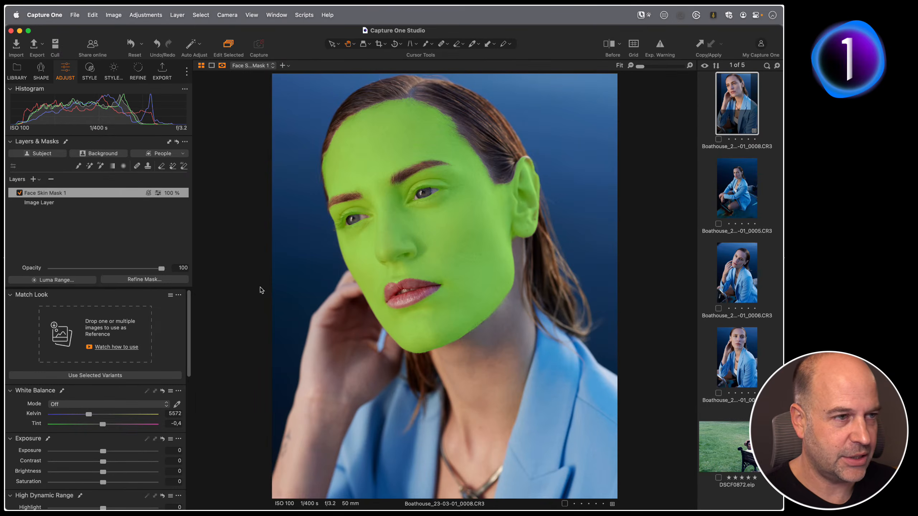
key("m")
key("m")
key("m")
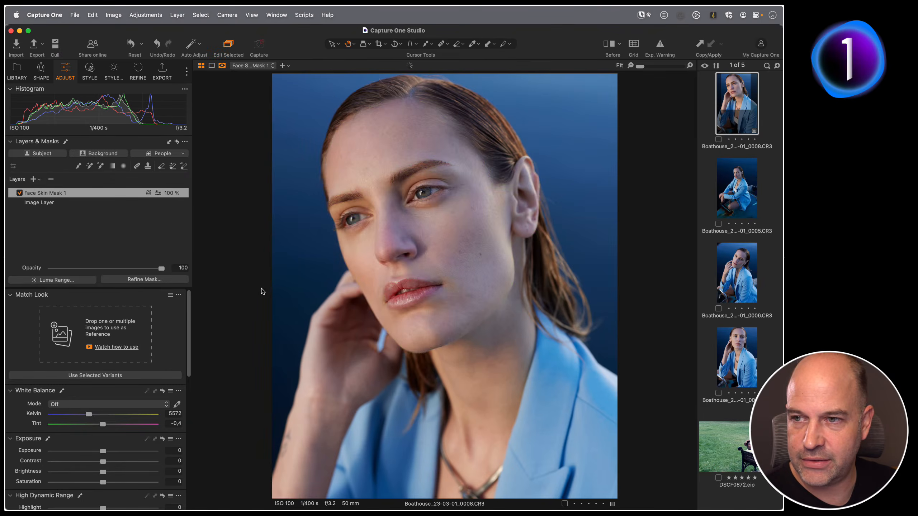
key("m")
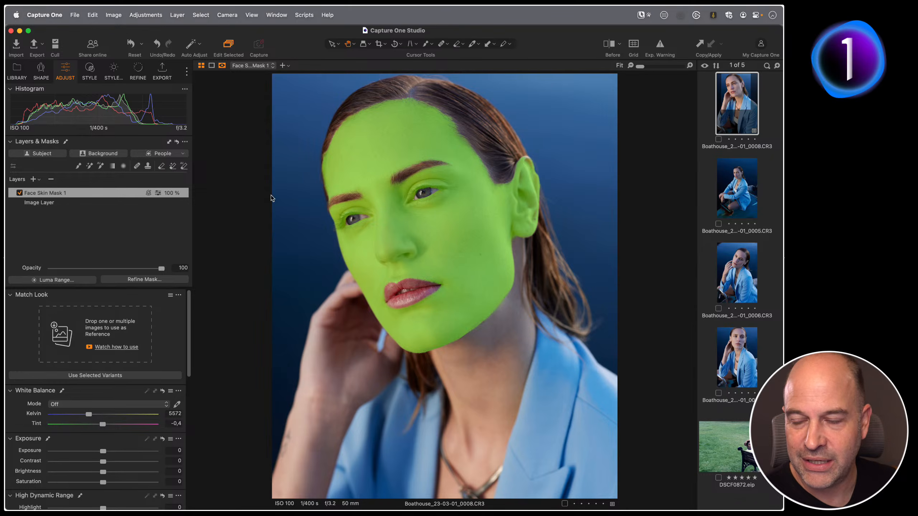
Open the Appearance preferences and inspect the mask colour and its opacity setting.
left_click(44, 15)
left_click(67, 48)
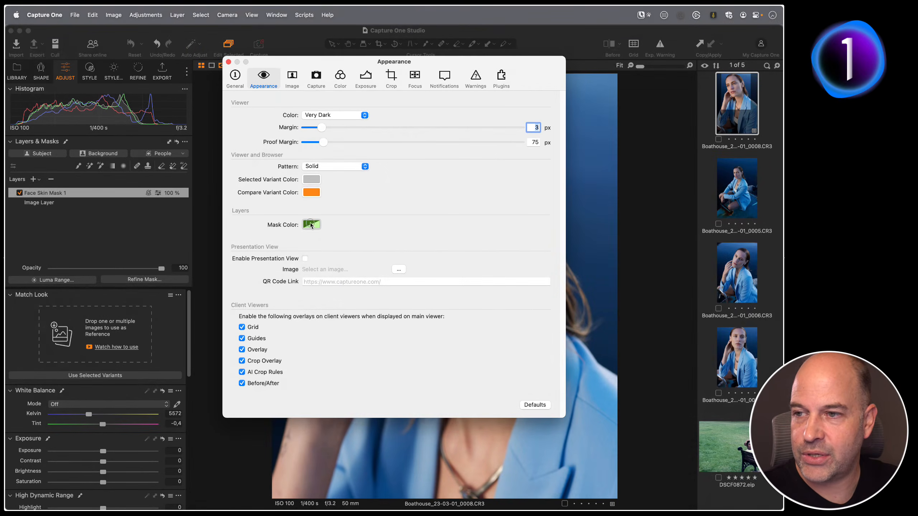
left_click(312, 224)
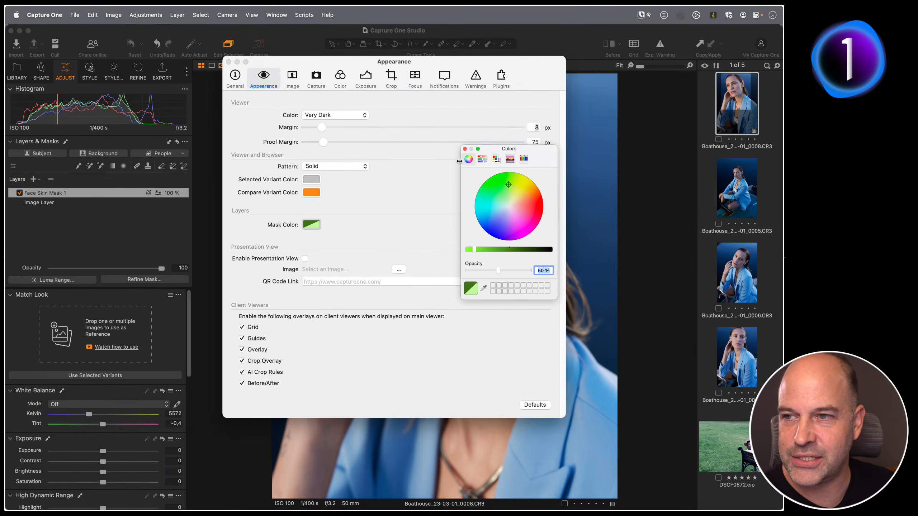
left_click(464, 148)
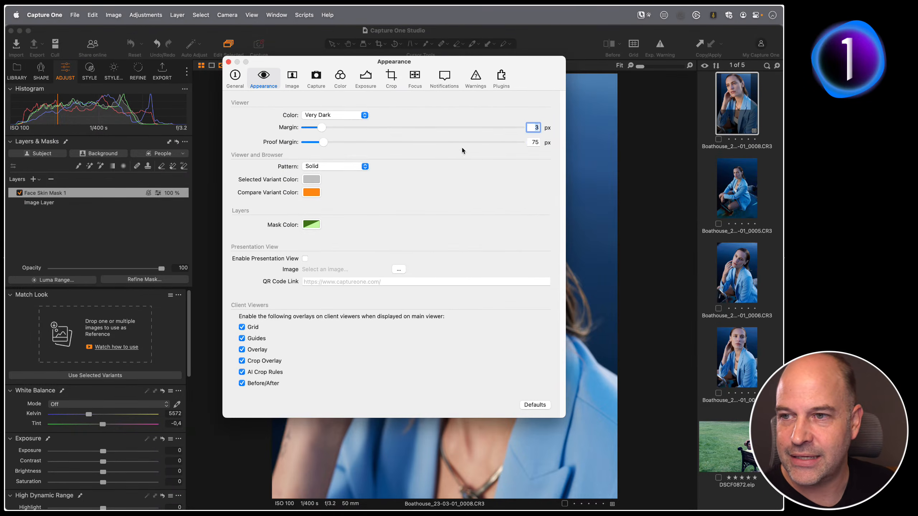
left_click(228, 62)
Show and hide the mask overlay repeatedly to check the face skin coverage.
key("m")
key("m")
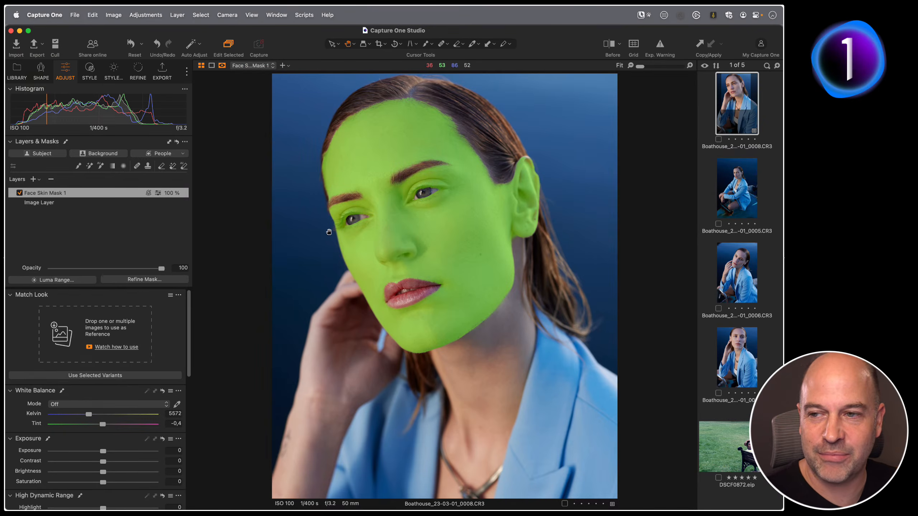
key("m")
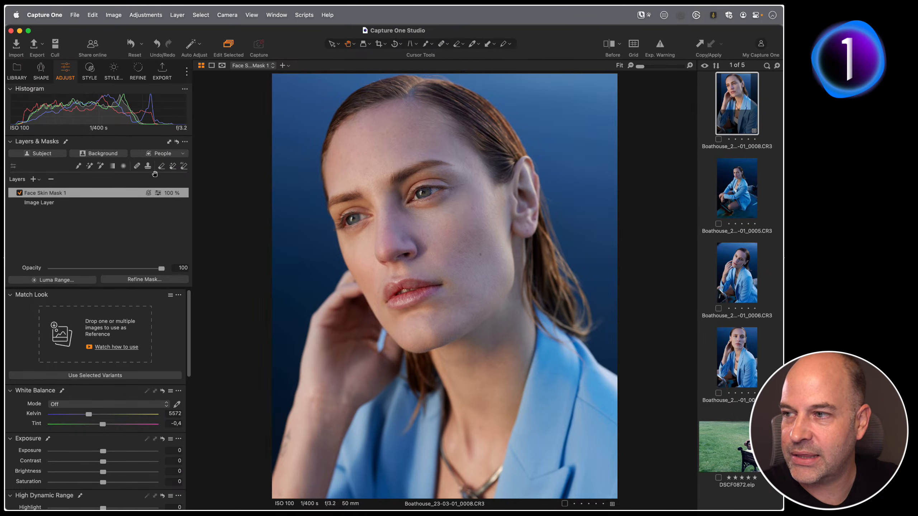
key("m")
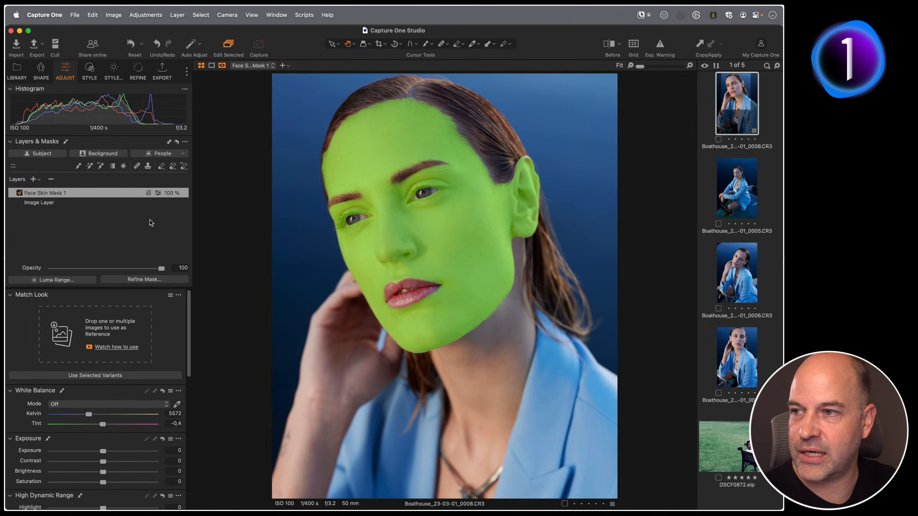
Replace the mask with a new People mask combining Body Skin and Face Skin.
left_click(176, 141)
left_click(183, 153)
left_click(142, 171)
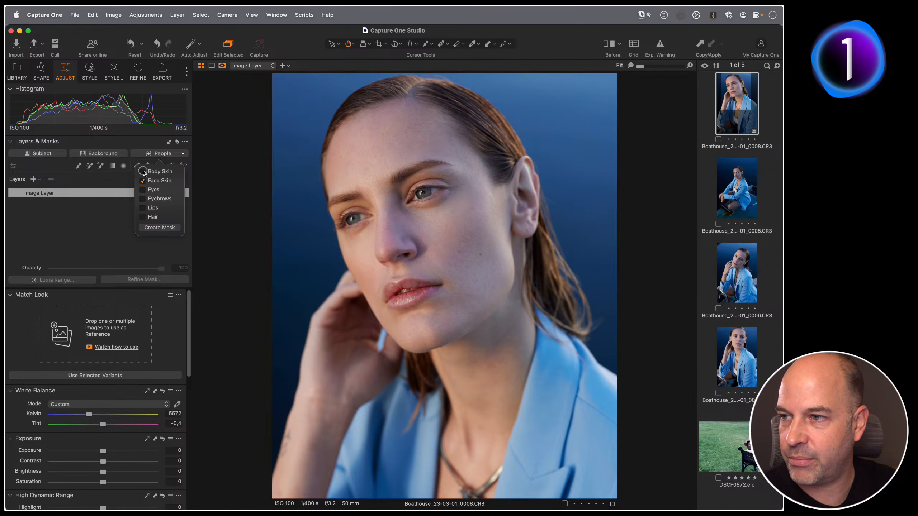
left_click(157, 226)
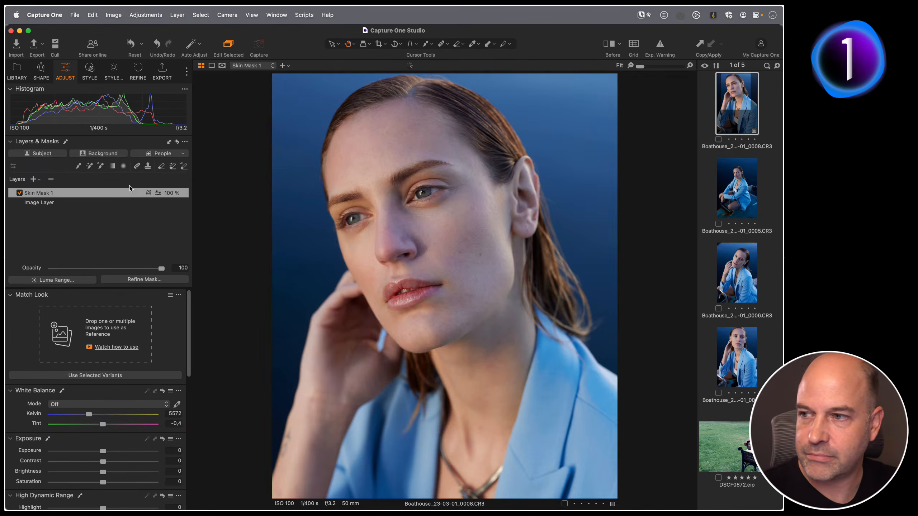
Detach the Color Editor as a floating tool beside the image and switch to its Skin Tone tab.
scroll(94, 364, "down", 3)
scroll(95, 365, "down", 10)
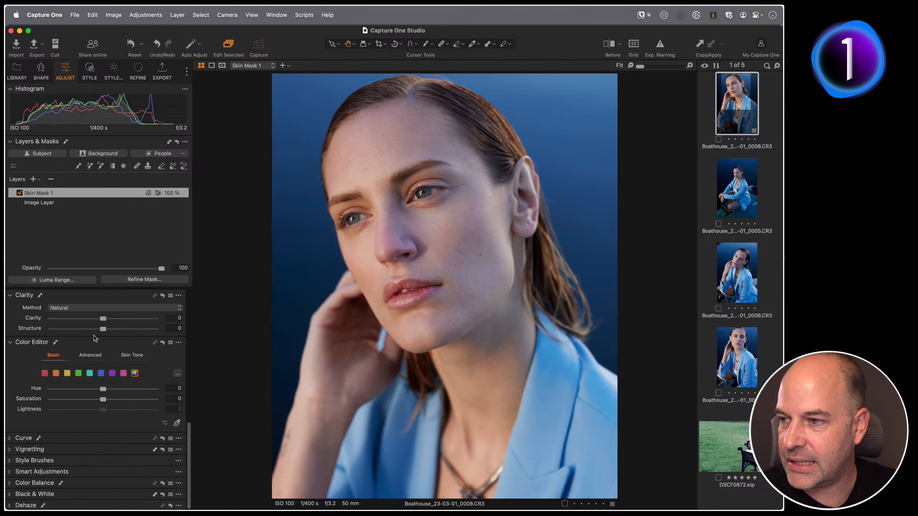
left_click_drag(88, 345, 218, 79)
left_click(287, 112)
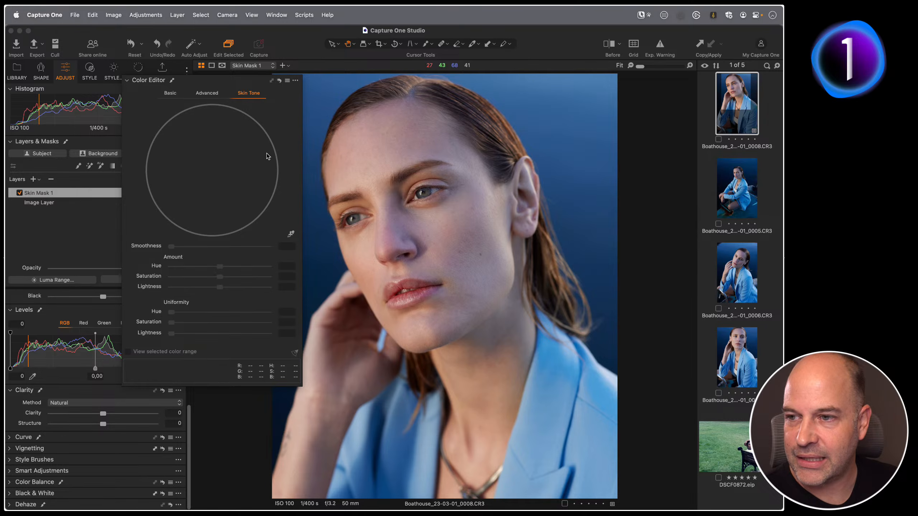
Nudge the skin mask layer's Kelvin slightly warmer and toggle the view to compare.
scroll(90, 306, "up", 5)
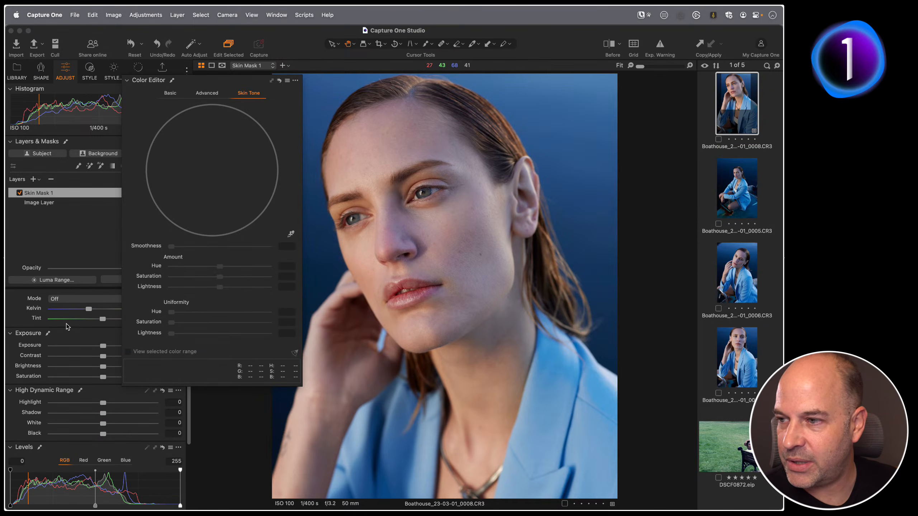
left_click_drag(90, 309, 93, 310)
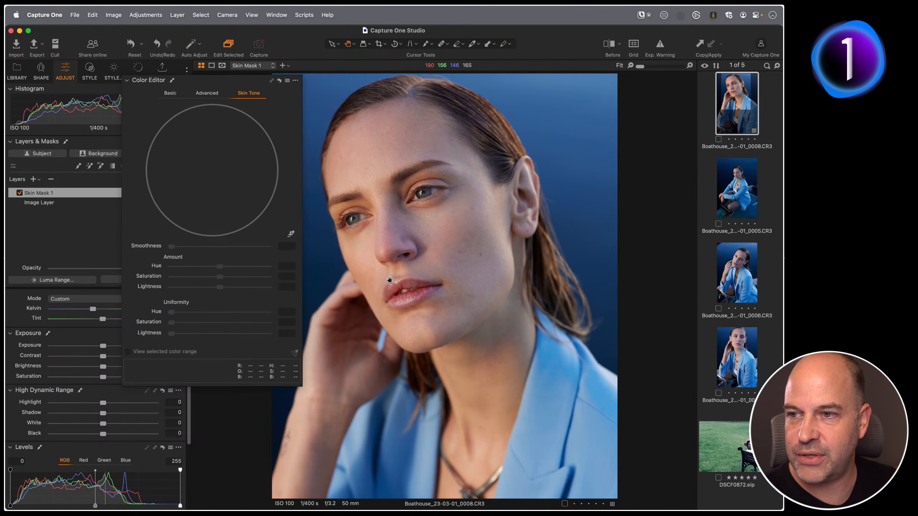
left_click(352, 291)
left_click_drag(403, 245, 455, 275)
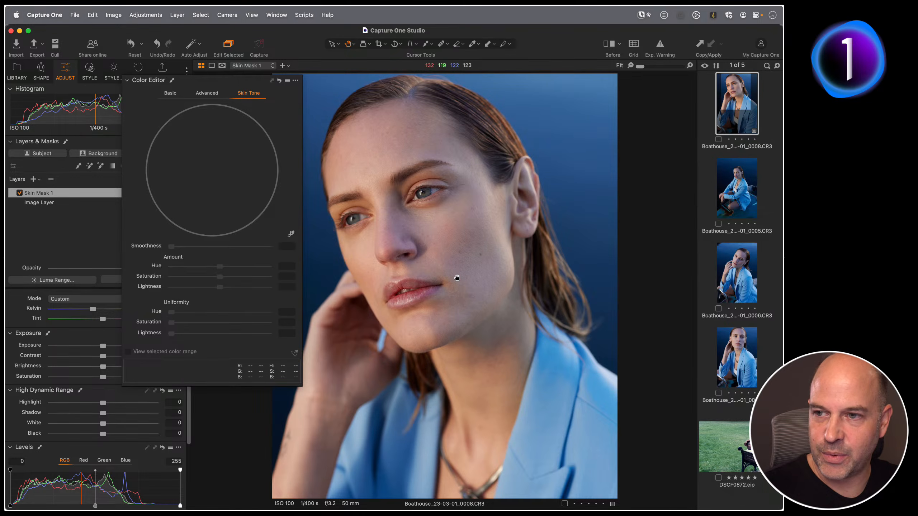
key("F1")
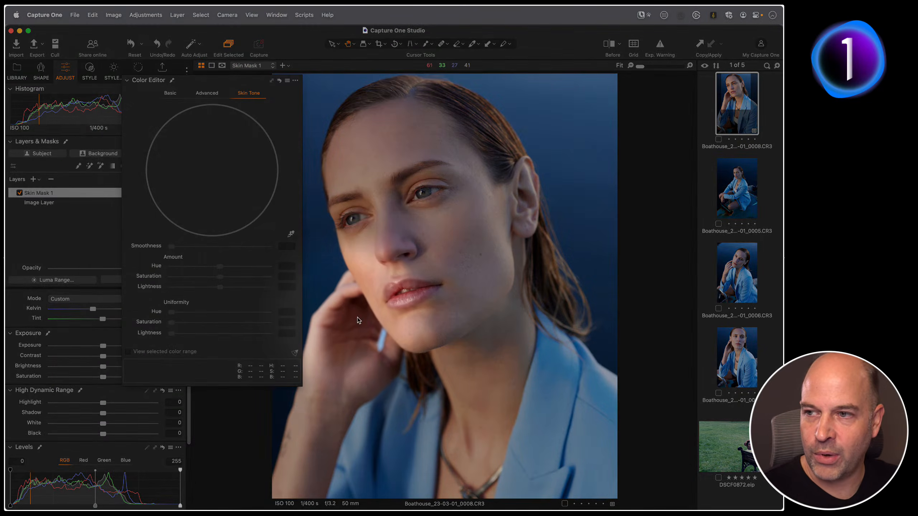
key("F1")
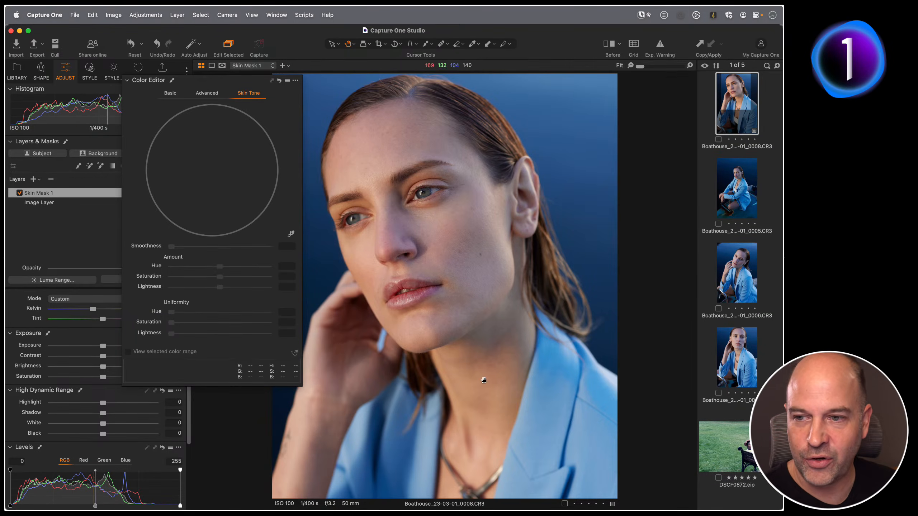
Zoom to 50% and try Skin Tone picker samples on the cheek, hand and neck, resetting the Color Editor after each.
left_click(440, 407)
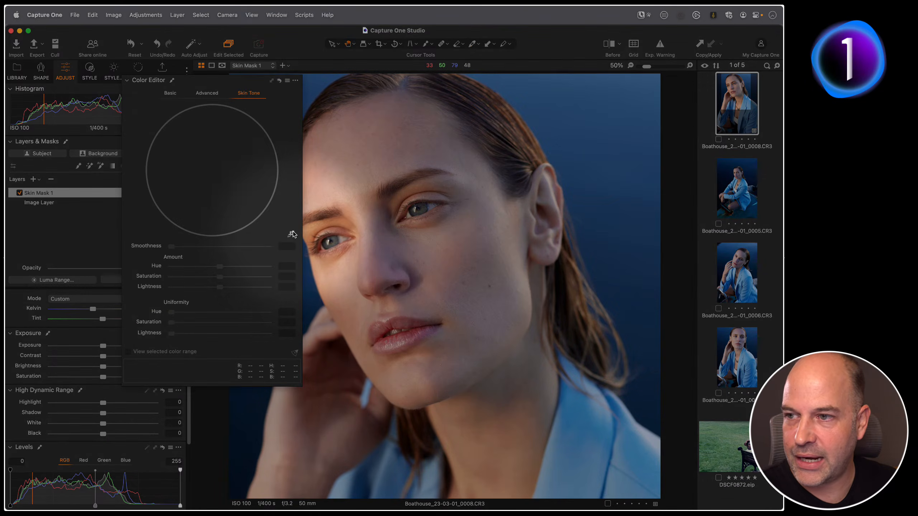
left_click(292, 234)
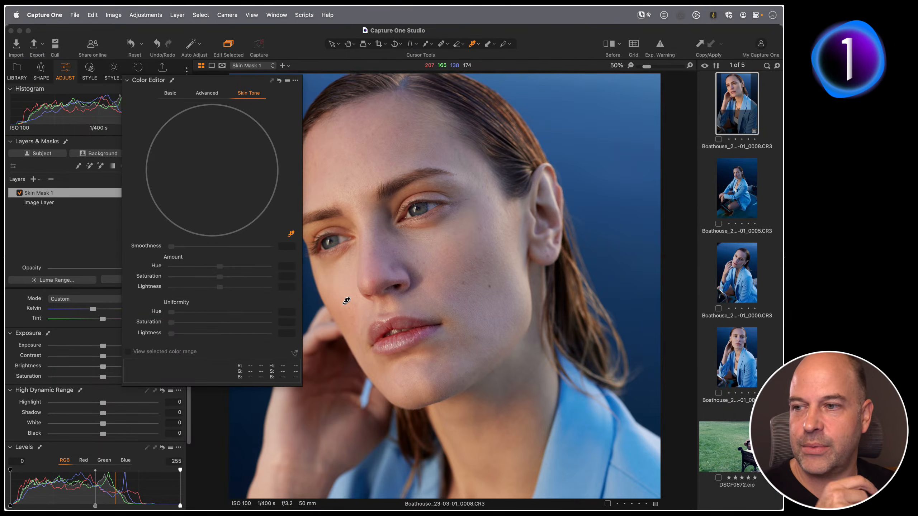
key("F1")
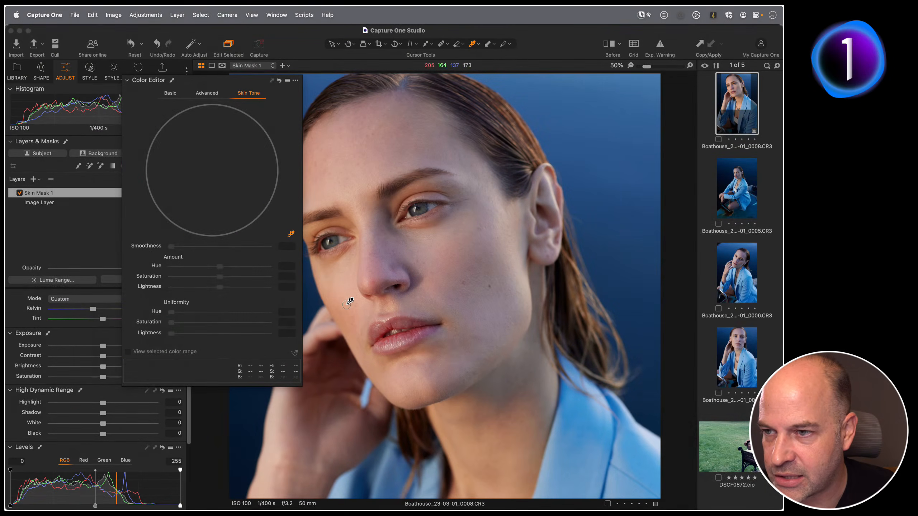
left_click(347, 300)
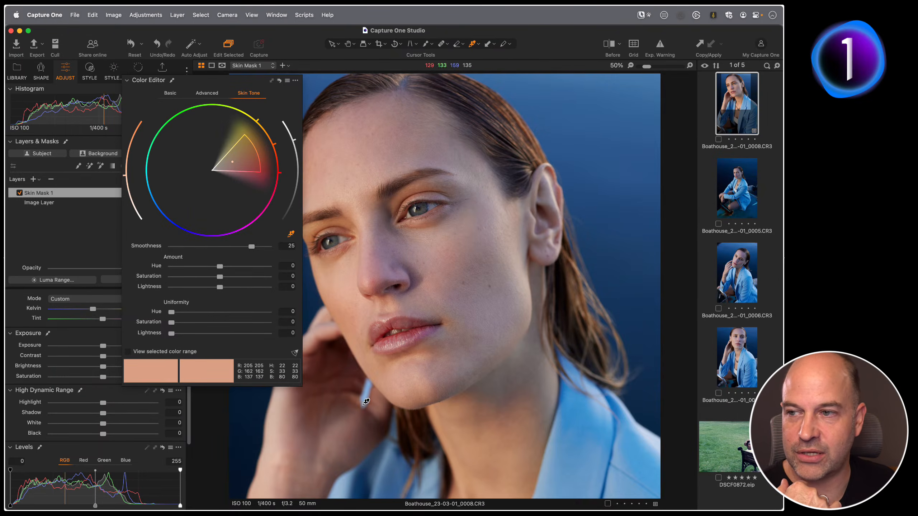
left_click(279, 80)
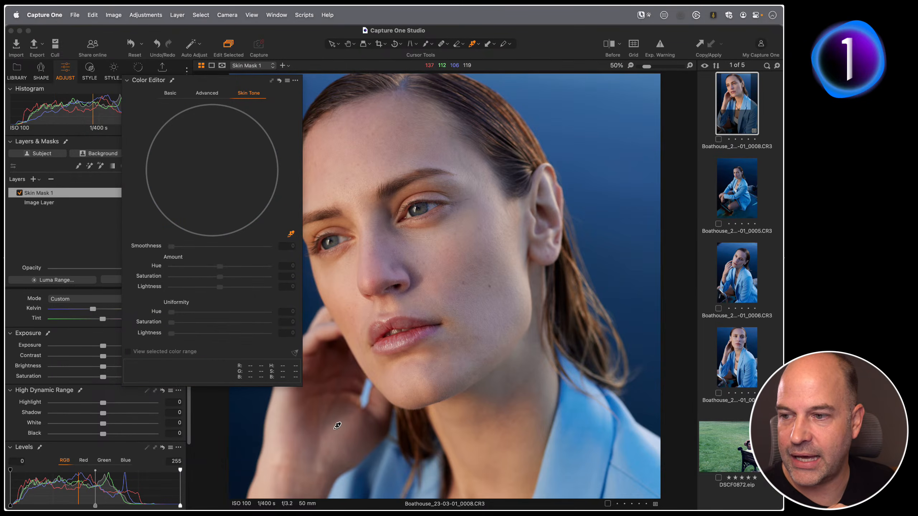
left_click(294, 441)
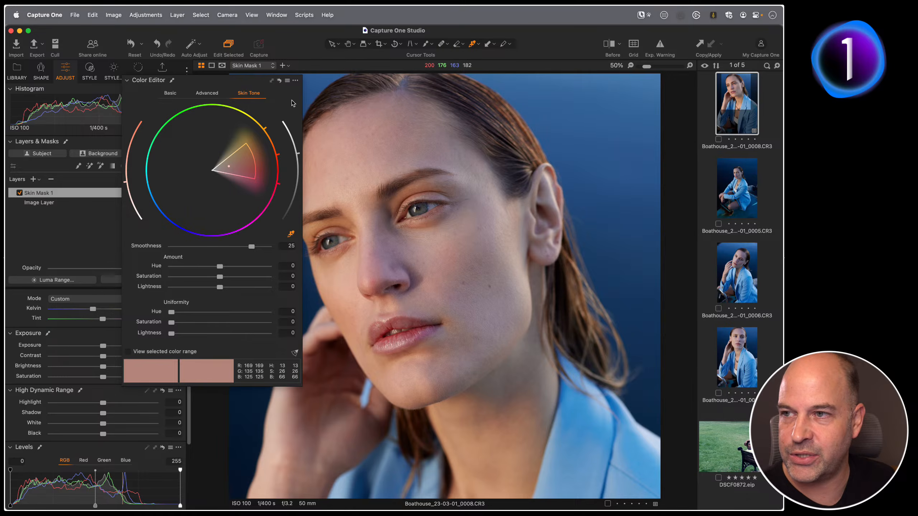
left_click(279, 80)
left_click(485, 311)
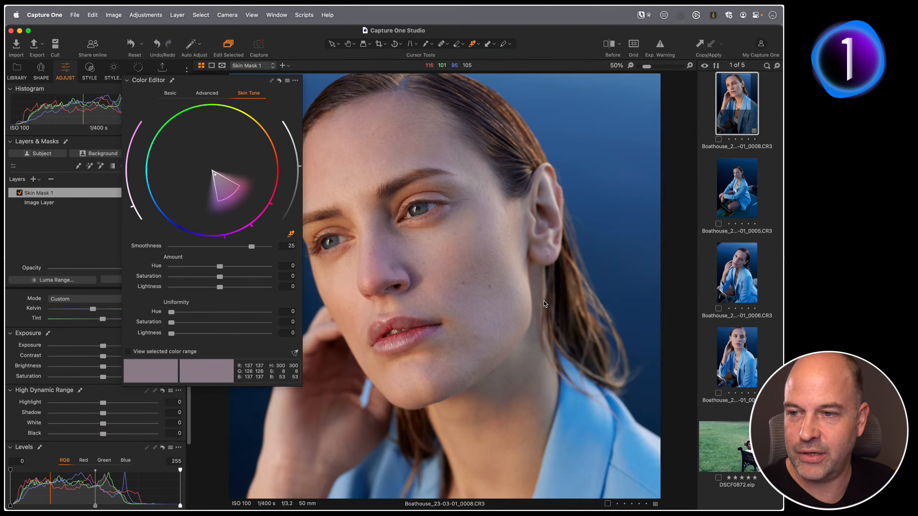
scroll(514, 314, "down", 5)
left_click(505, 380)
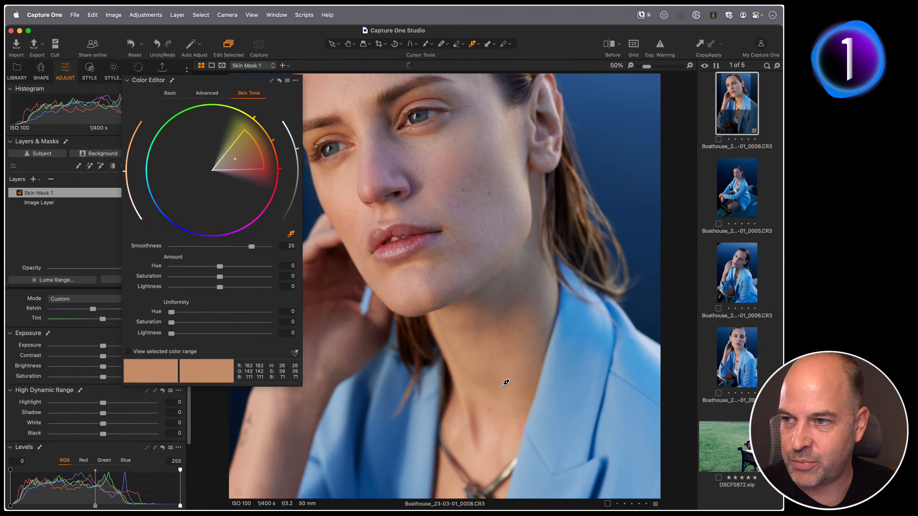
scroll(446, 202, "up", 5)
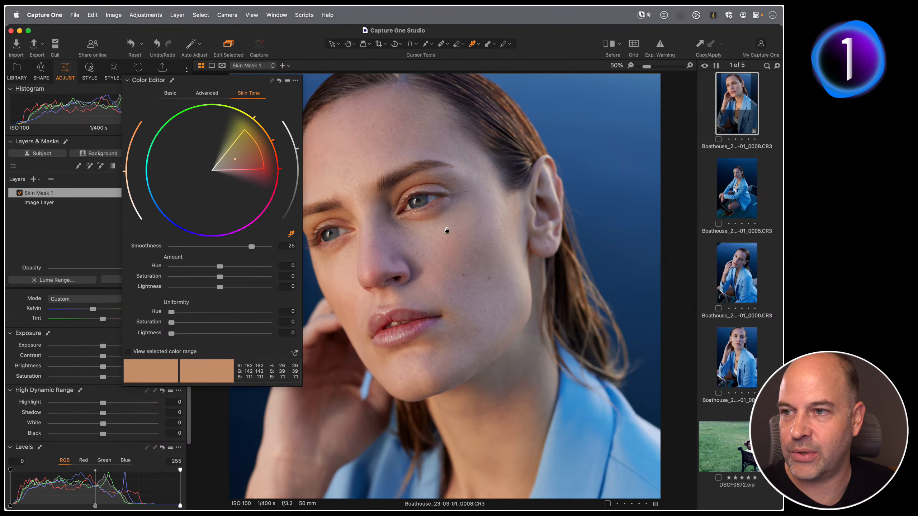
left_click(279, 80)
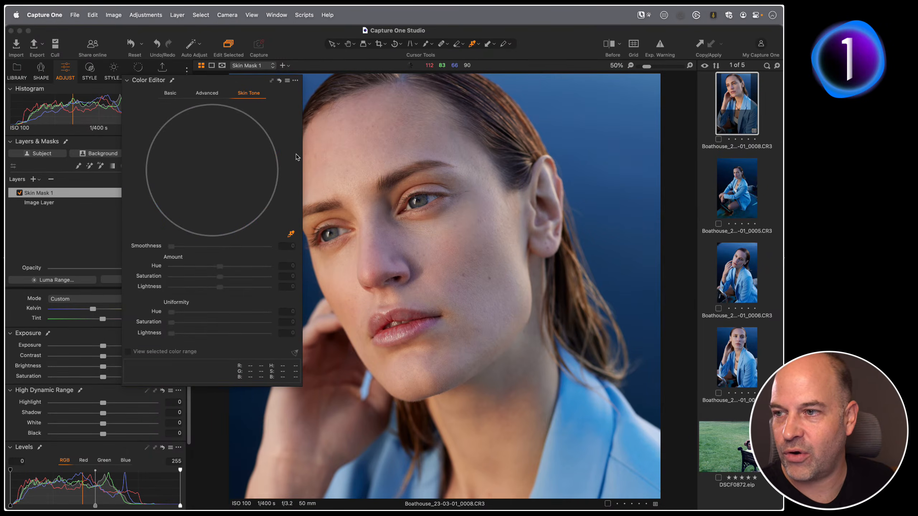
Sample the cheek skin with the Skin Tone picker and set Amount Saturation to 5.3 and Lightness to 0.2.
left_click(345, 285)
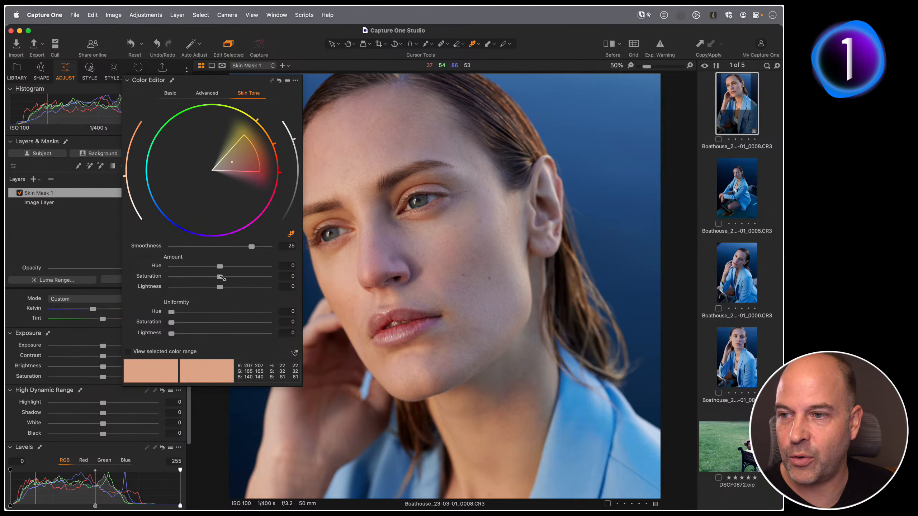
left_click_drag(220, 277, 268, 276)
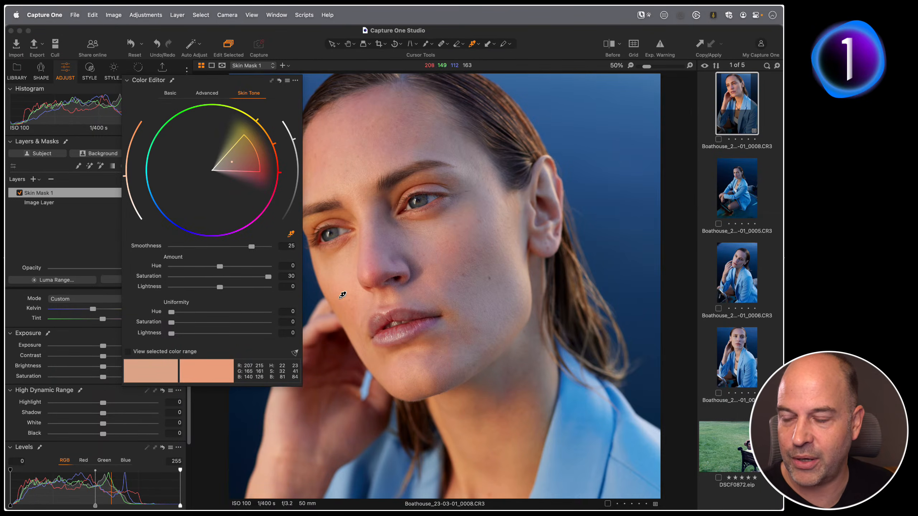
left_click_drag(269, 276, 217, 292)
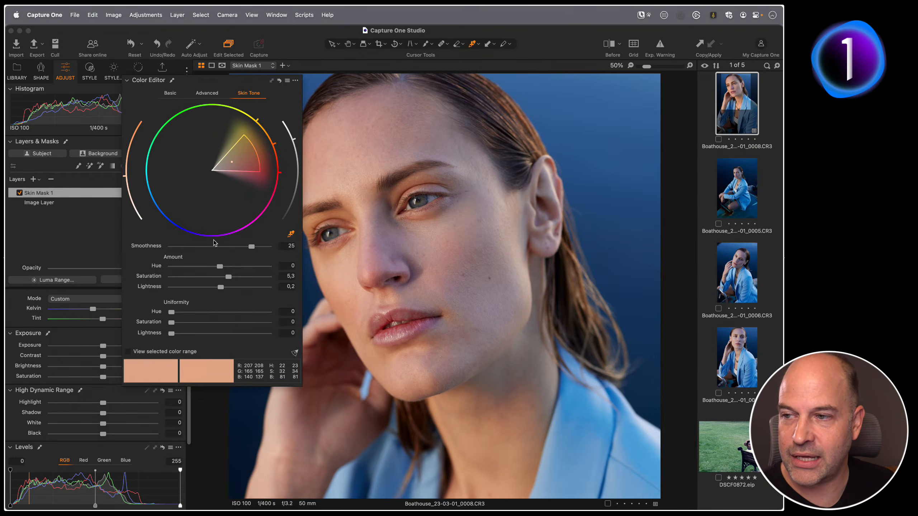
Set the Skin Tone Amount Hue to 0.3.
left_click(207, 93)
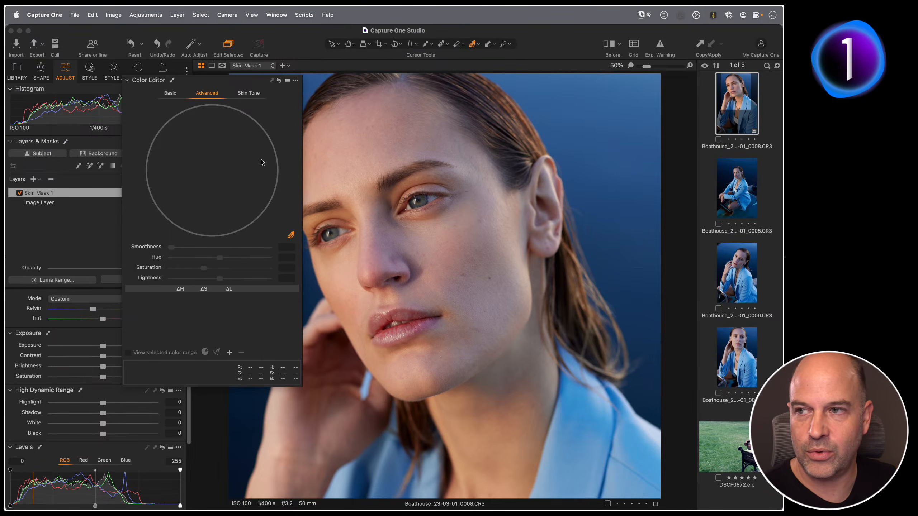
left_click(257, 93)
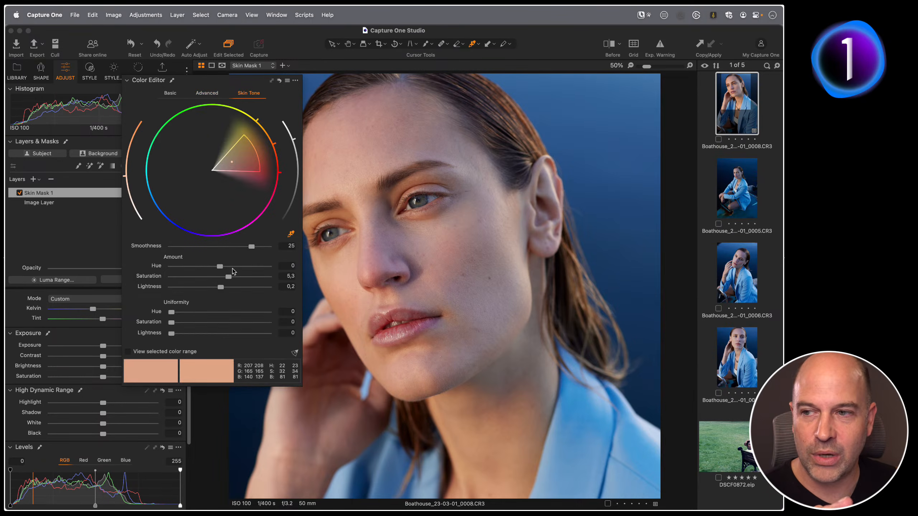
mouse_move(220, 266)
left_mouse_down()
mouse_move(167, 268)
mouse_move(287, 267)
mouse_move(95, 269)
mouse_move(349, 266)
mouse_move(198, 259)
mouse_move(73, 274)
mouse_move(232, 259)
left_mouse_up()
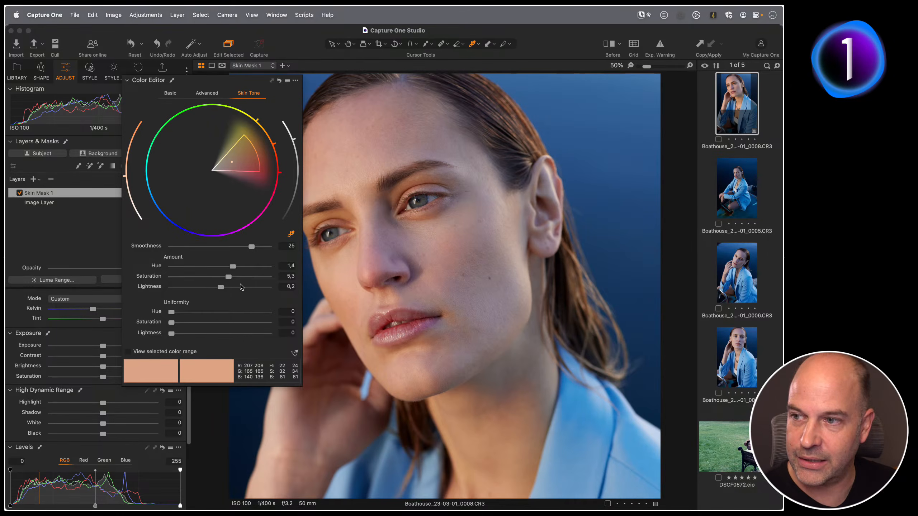
left_click_drag(235, 266, 217, 266)
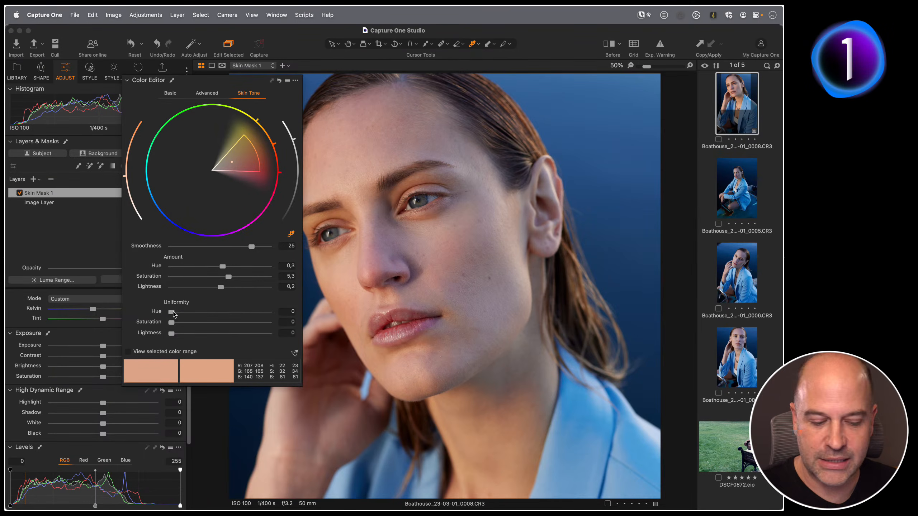
Compare with the unadjusted view and set the Skin Tone Uniformity Hue to 100.
key("F1")
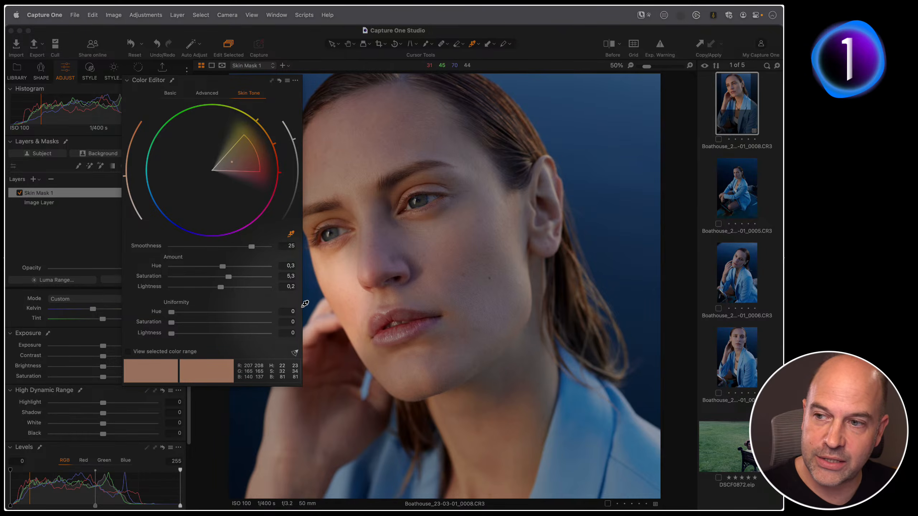
key("F1")
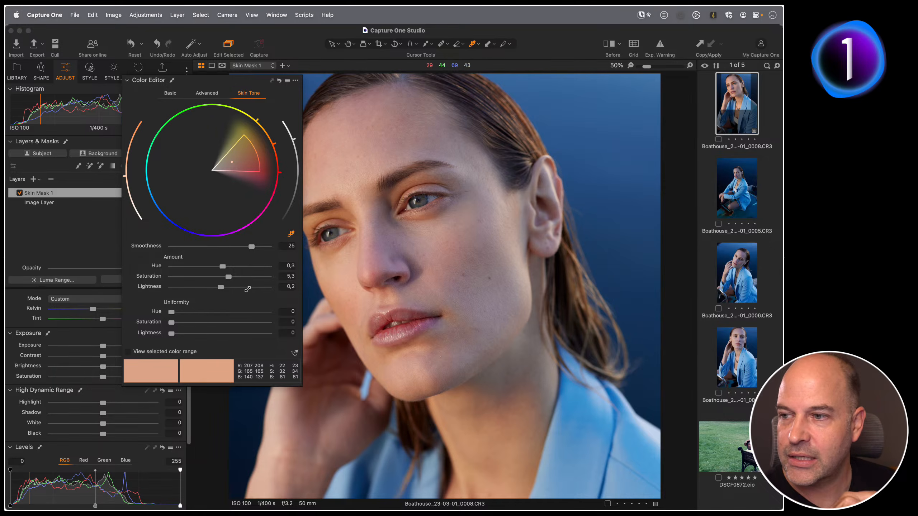
left_click_drag(172, 312, 293, 317)
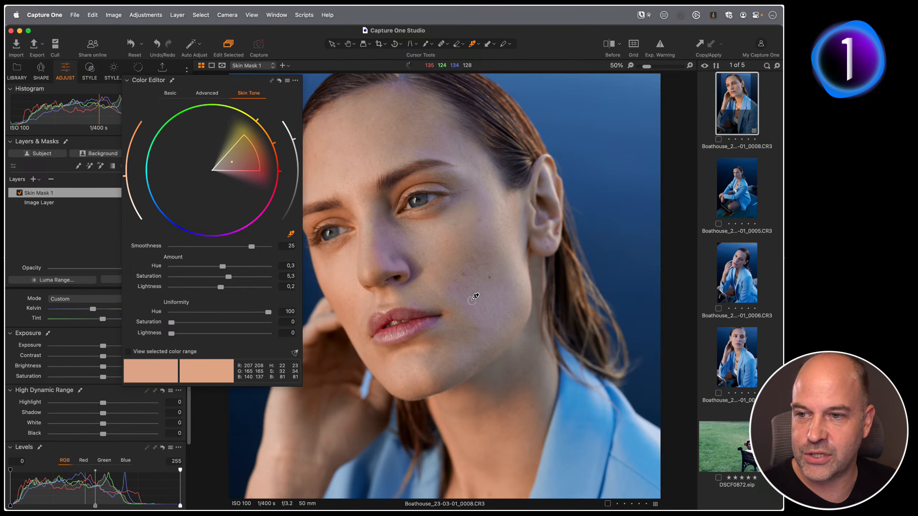
Zoom the portrait to 100% on the lower face and widen the Skin Tone selection range on the color wheel.
left_click_drag(478, 302, 396, 272)
key("super+plus")
key("super+plus")
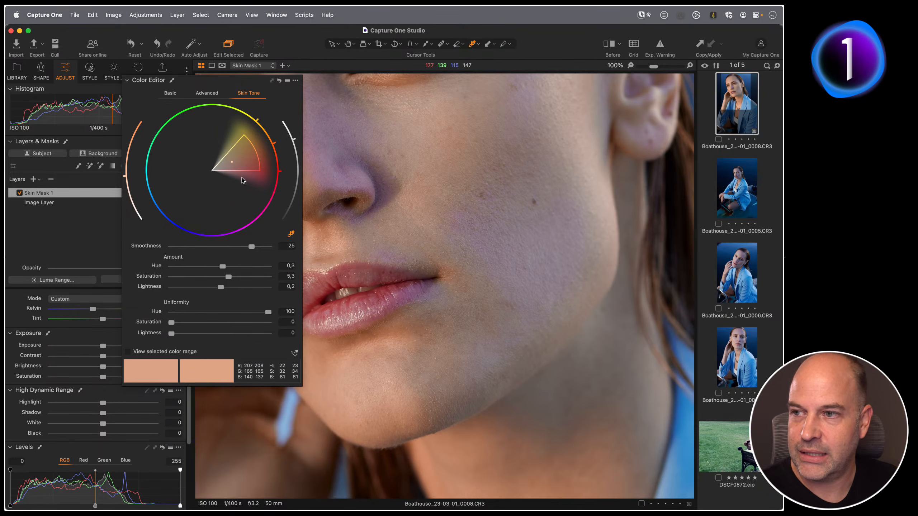
mouse_move(245, 173)
left_mouse_down()
mouse_move(242, 208)
mouse_move(226, 223)
mouse_move(184, 223)
mouse_move(191, 220)
left_mouse_up()
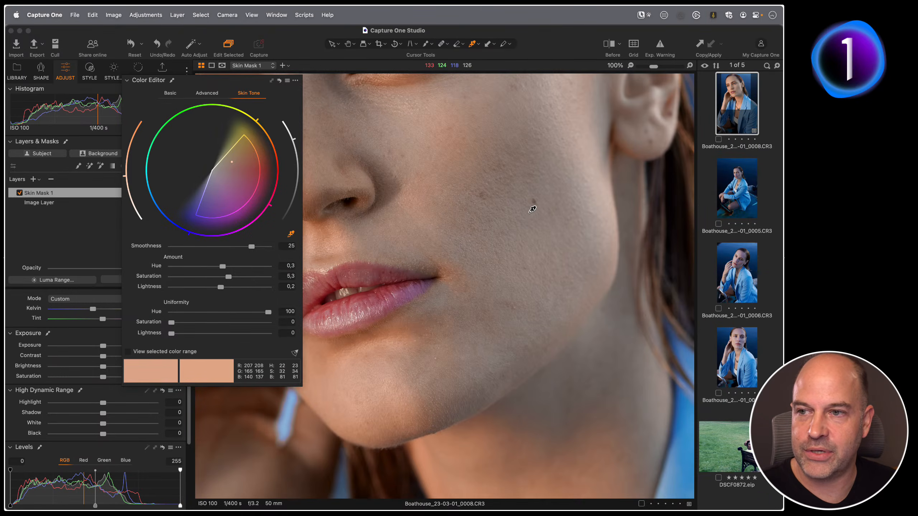
Pan up to the eyes and shift the Skin Tone target hue towards magenta, then move it back.
left_click_drag(397, 187, 486, 253)
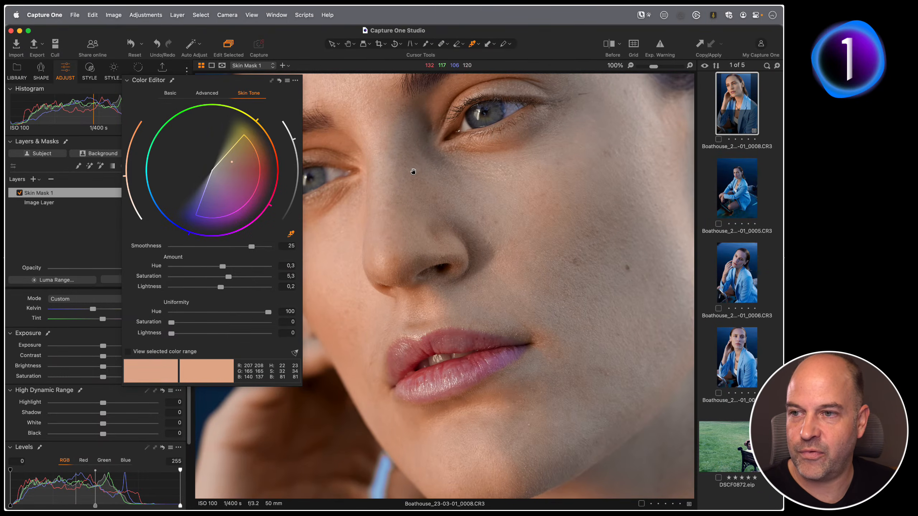
mouse_move(201, 209)
left_mouse_down()
mouse_move(226, 211)
mouse_move(258, 162)
mouse_move(249, 196)
mouse_move(197, 219)
left_mouse_up()
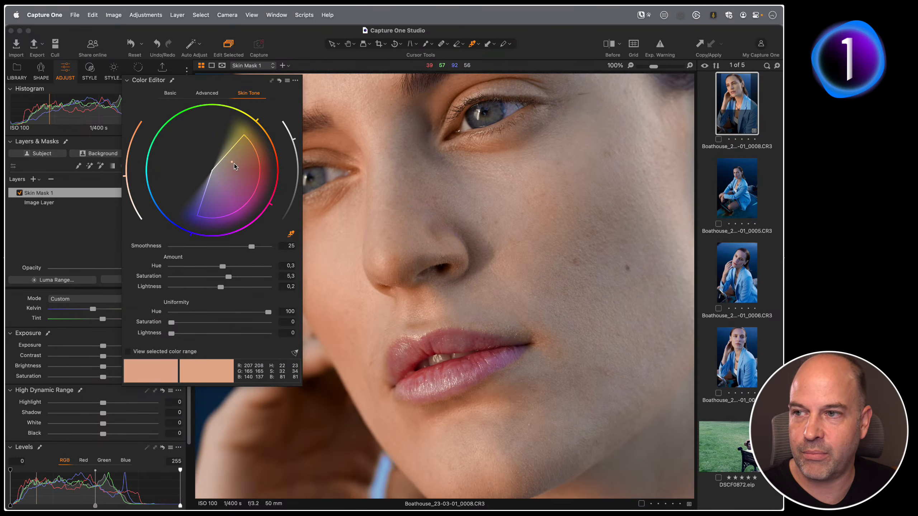
left_click_drag(231, 161, 220, 198)
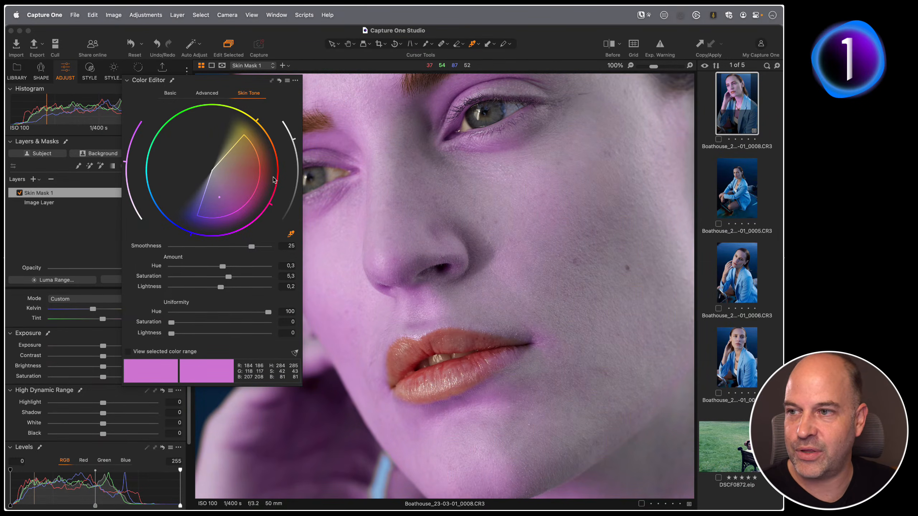
left_click_drag(227, 179, 233, 161)
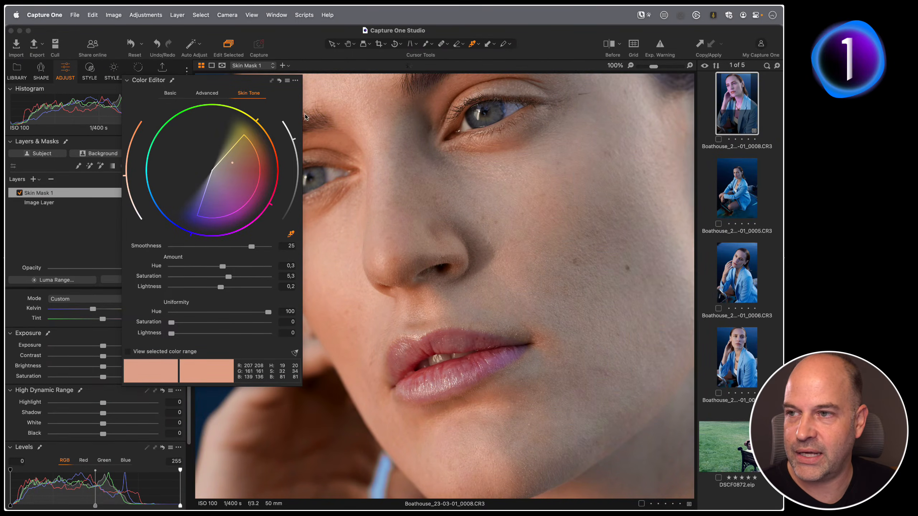
Reset the Color Editor and resample the cheek skin with the Skin Tone picker.
left_click(279, 80)
left_click(288, 235)
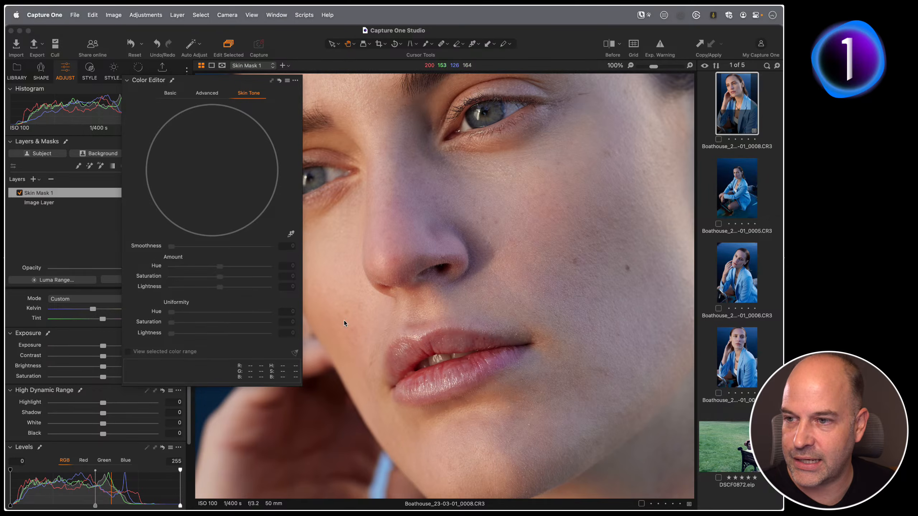
left_click(340, 332)
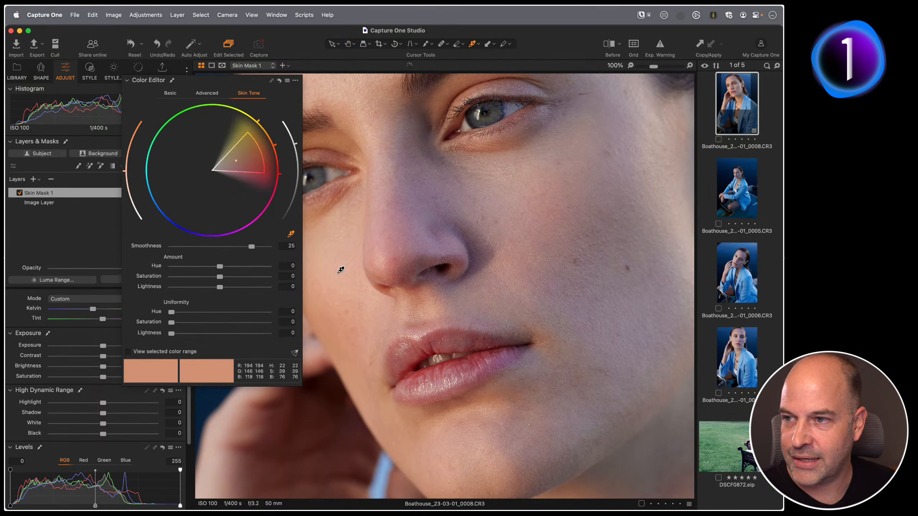
Widen the Skin Tone range and set Amount Hue 0.6, Saturation 1.9, Lightness -0.5, Uniformity Hue 90.8, Saturation 68.5, Lightness 8.8.
left_click_drag(220, 208, 267, 218)
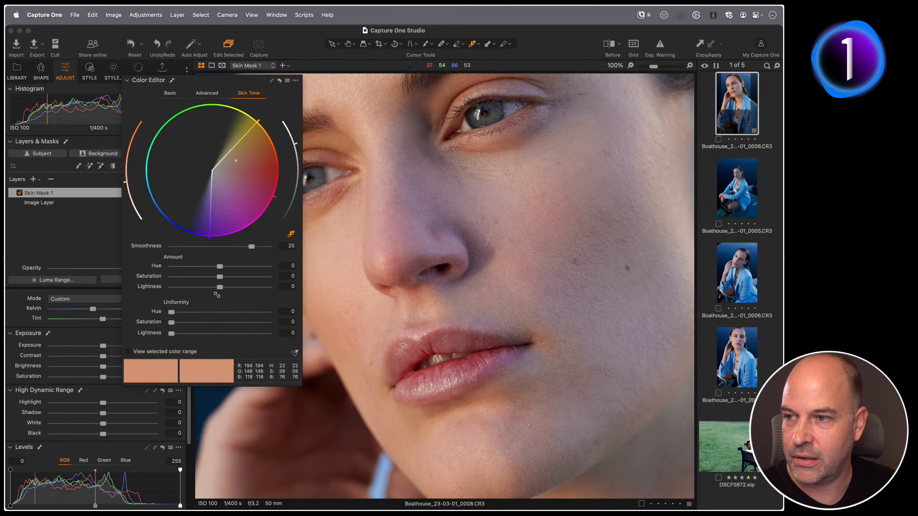
left_click_drag(172, 312, 260, 312)
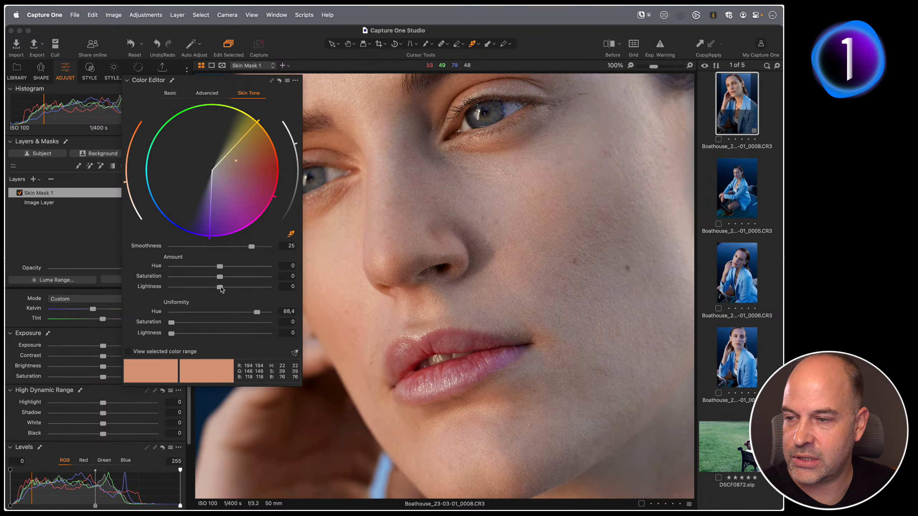
mouse_move(220, 276)
left_mouse_down()
mouse_move(224, 265)
mouse_move(217, 287)
left_mouse_up()
left_click_drag(257, 311, 259, 312)
mouse_move(173, 325)
left_mouse_down()
mouse_move(284, 328)
mouse_move(182, 332)
mouse_move(289, 328)
mouse_move(163, 336)
mouse_move(182, 336)
left_mouse_up()
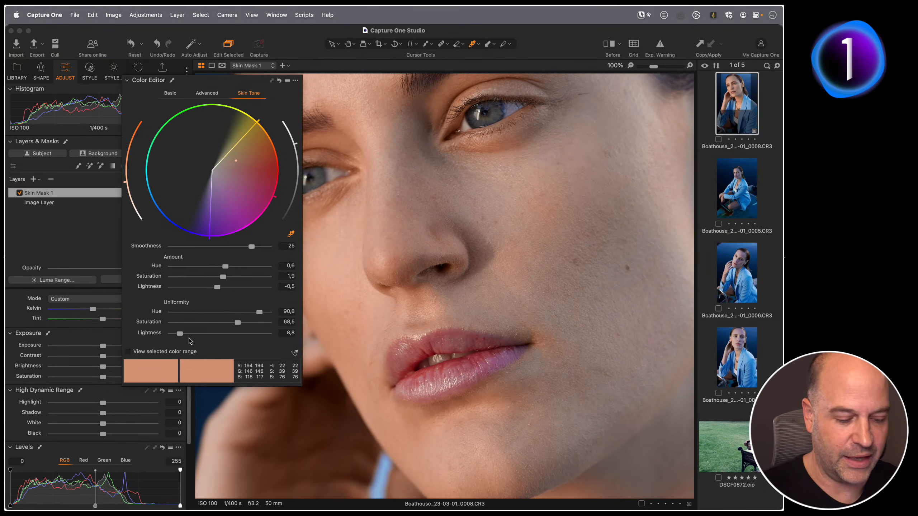
Zoom out to 50% and lower the Skin Tone Uniformity Hue to 68.7 and Saturation to 57.8.
key("super+minus")
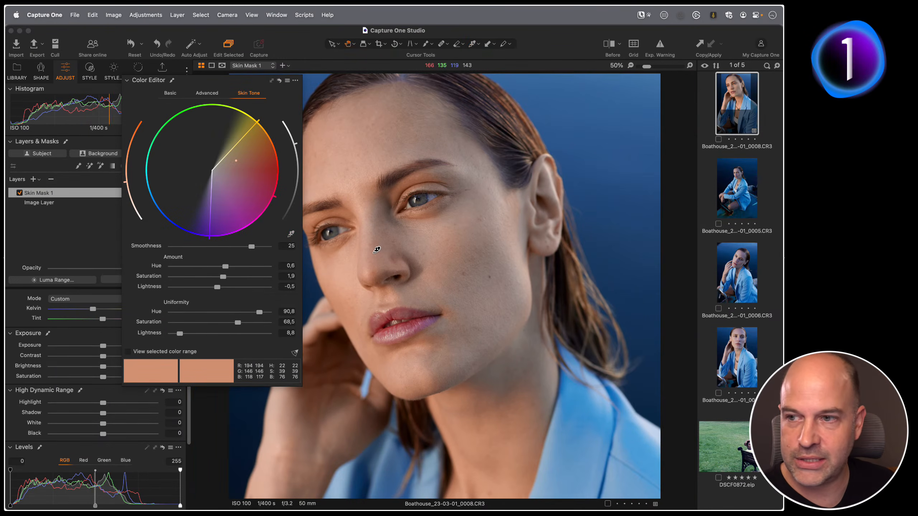
left_click_drag(375, 253, 422, 271)
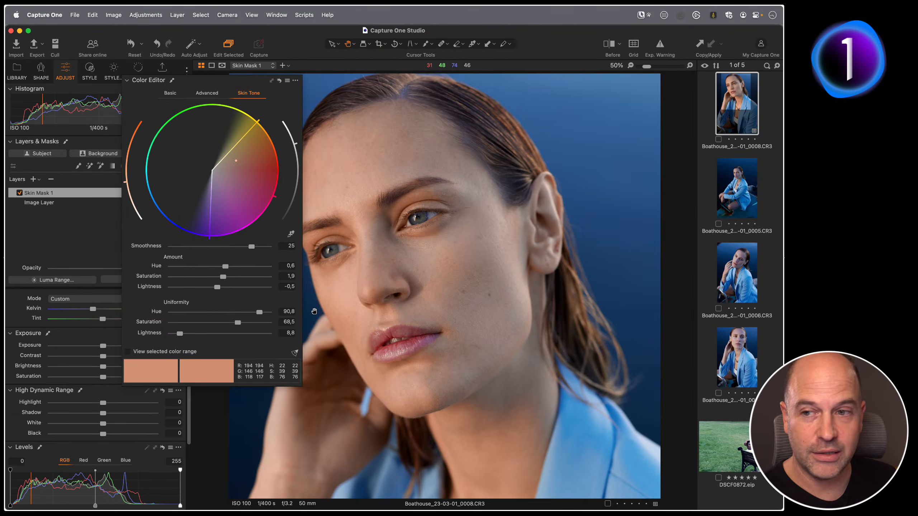
left_click_drag(259, 312, 233, 315)
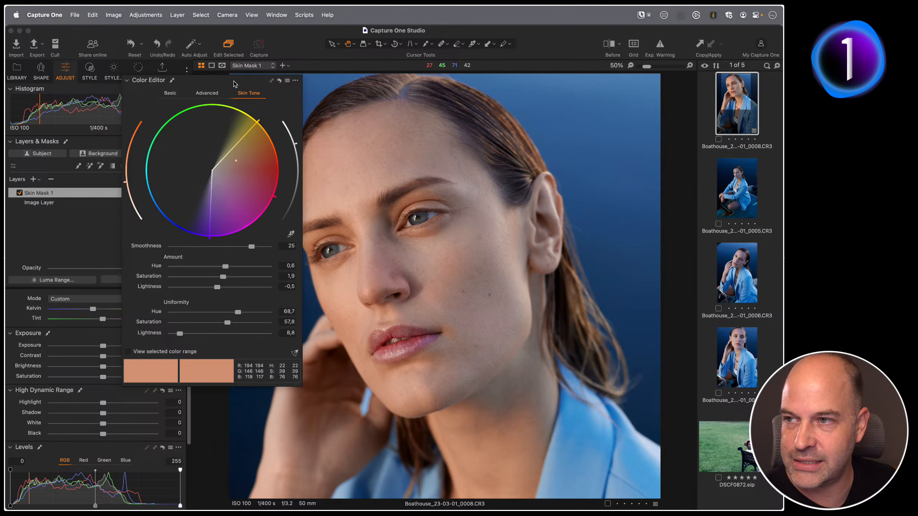
Dock and collapse the Color Editor, then set Skin Mask 1's opacity to 96.
left_click_drag(234, 81, 306, 78)
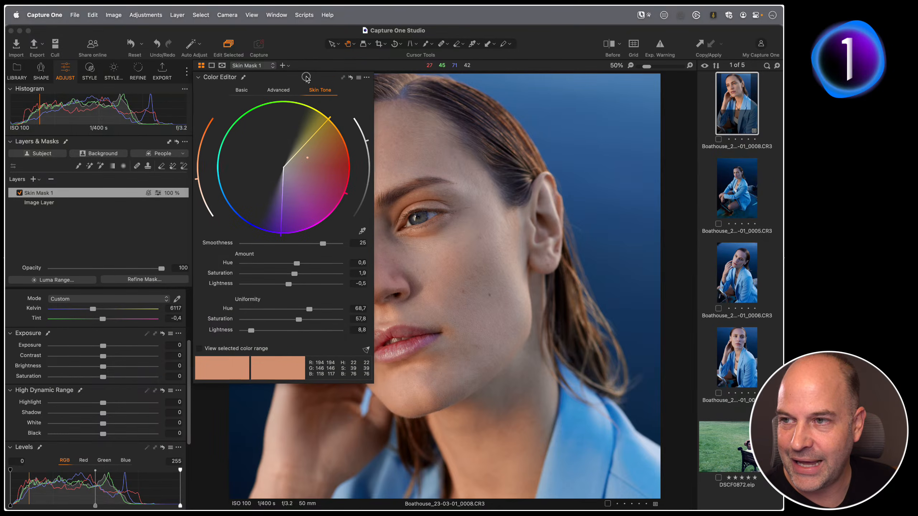
left_click(202, 77)
mouse_move(161, 268)
left_mouse_down()
mouse_move(16, 276)
mouse_move(193, 274)
mouse_move(149, 273)
mouse_move(158, 274)
left_mouse_up()
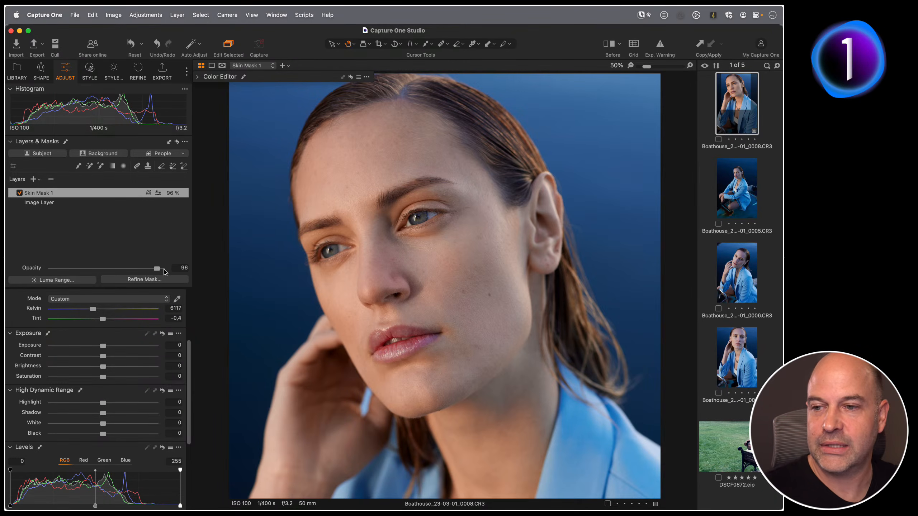
Scroll down the portrait and toggle Skin Mask 1 off and on to compare the result.
scroll(422, 362, "down", 3)
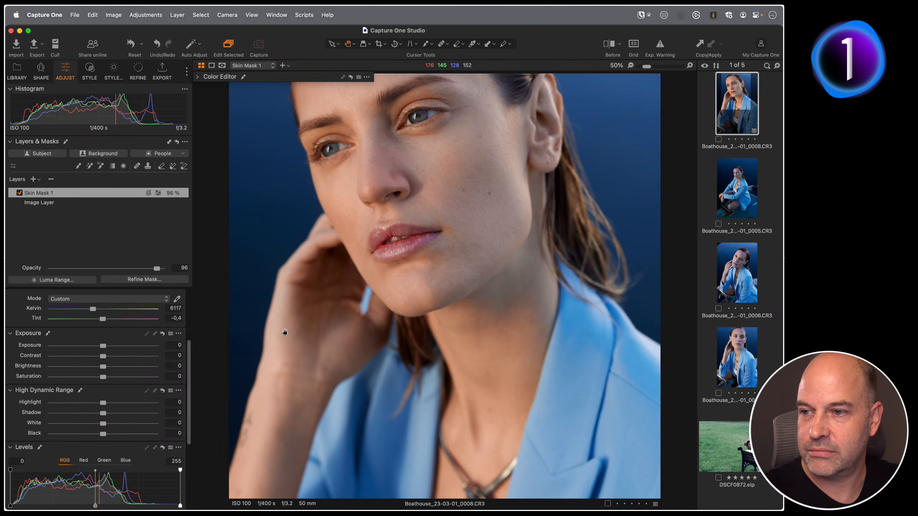
left_click(19, 193)
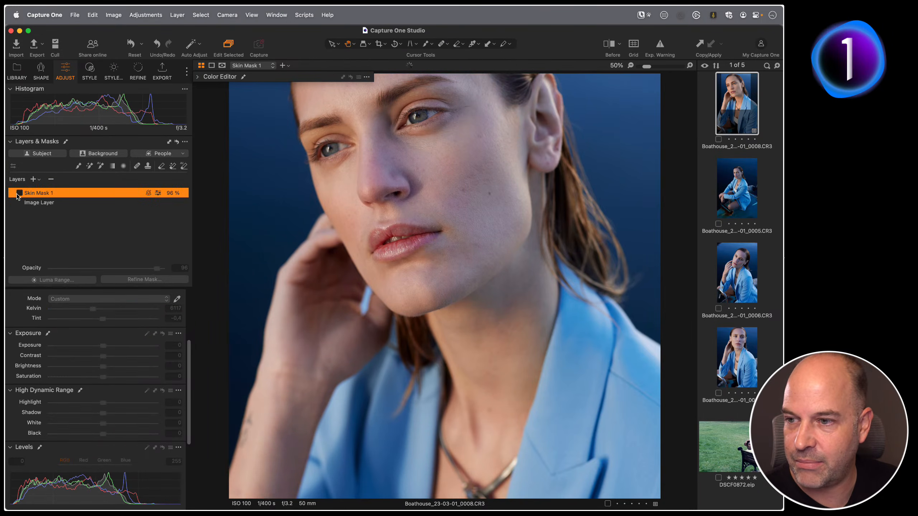
left_click(20, 194)
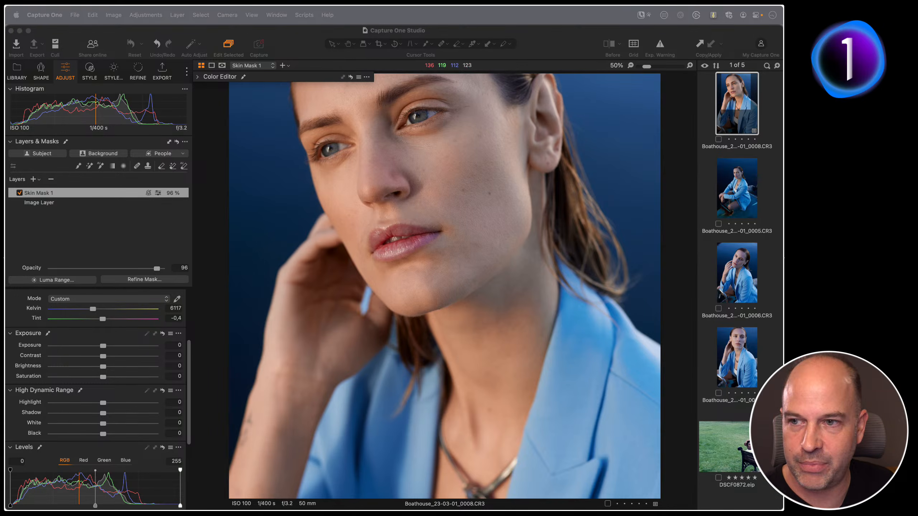
Pan the portrait and display the skin mask overlay.
left_click(288, 231)
left_click_drag(408, 219, 422, 265)
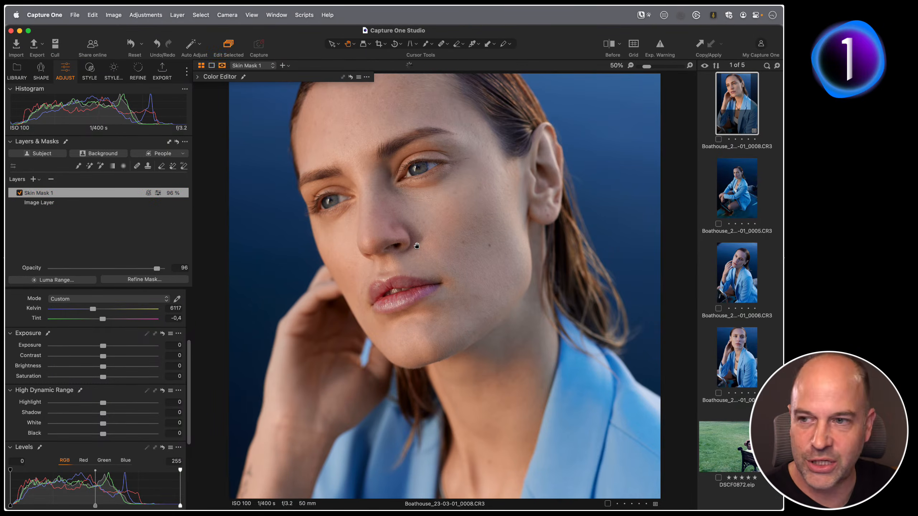
key("m")
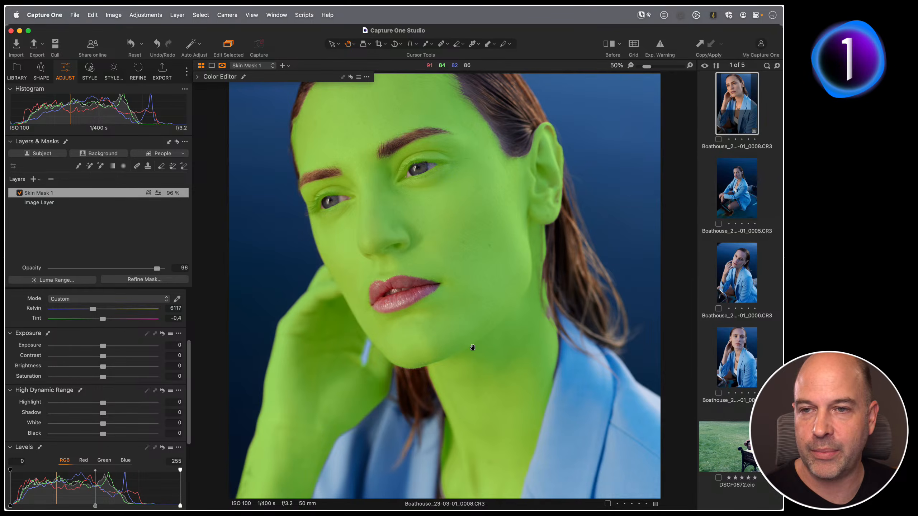
Open the Multiple People collection and view the image of the boy on the man's shoulders at fit size.
left_click(17, 71)
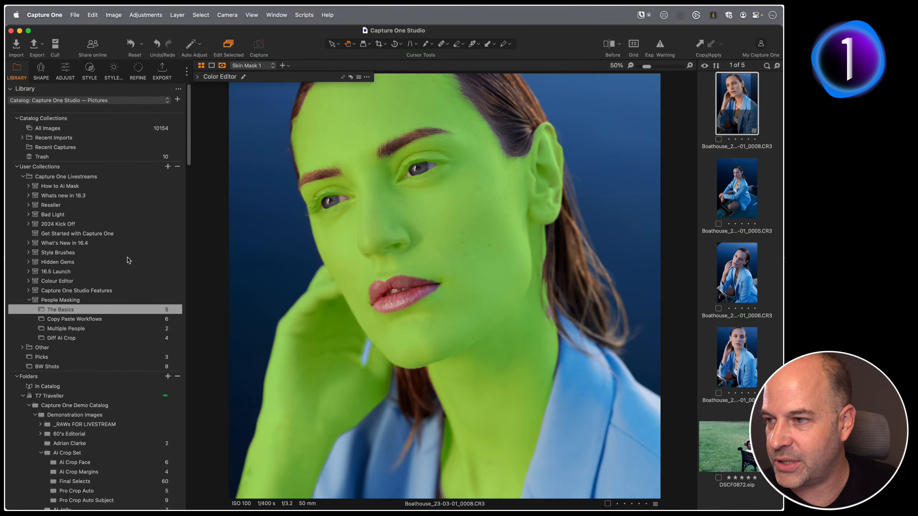
left_click(90, 329)
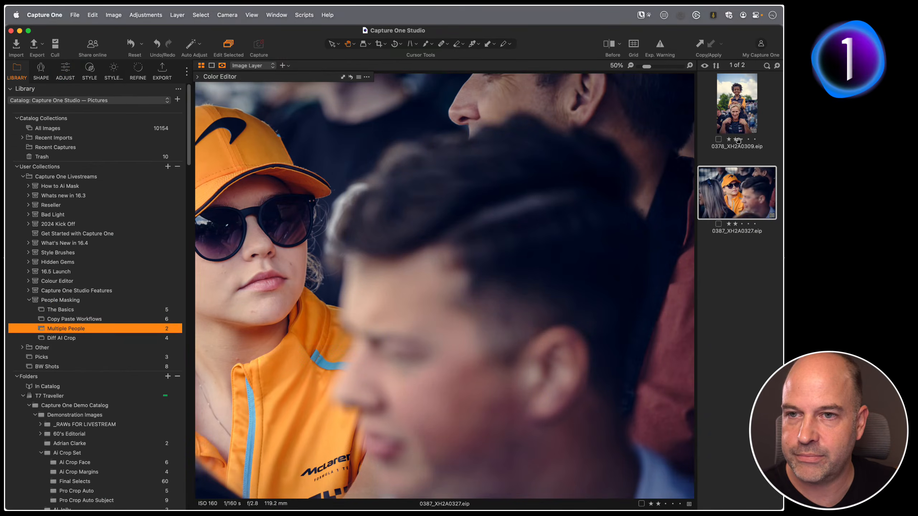
key("Up")
double_click(456, 250)
double_click(466, 264)
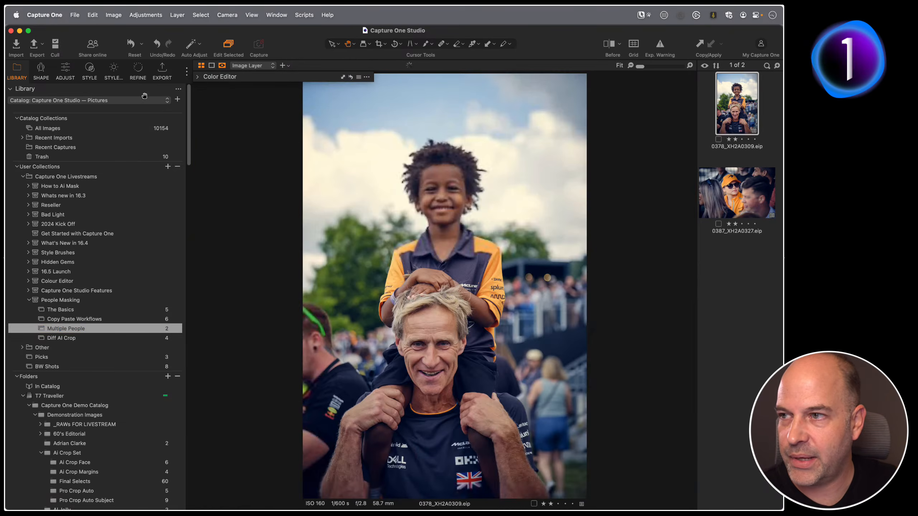
Create a People mask containing only Face Skin on this image.
left_click(65, 71)
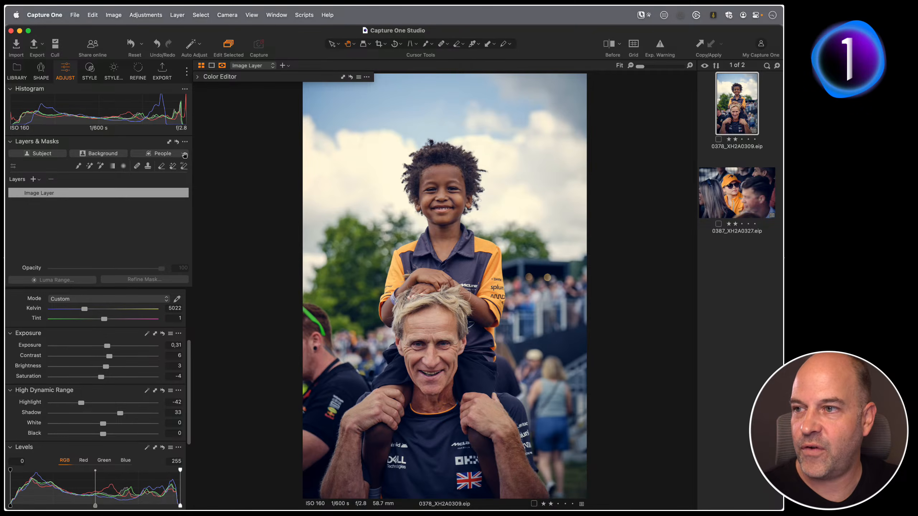
left_click(182, 154)
left_click(142, 171)
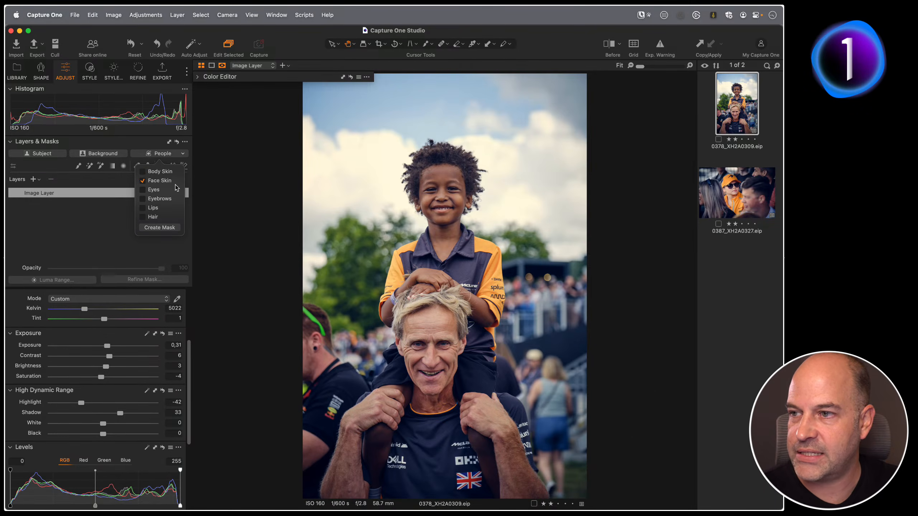
left_click(160, 227)
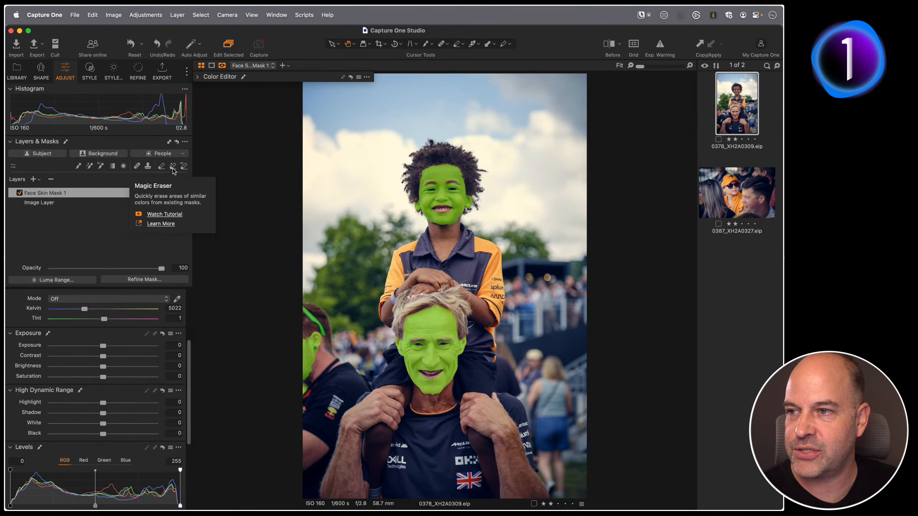
Switch to the mask Eraser and adjust its brush size in the eraser settings.
left_click(184, 166)
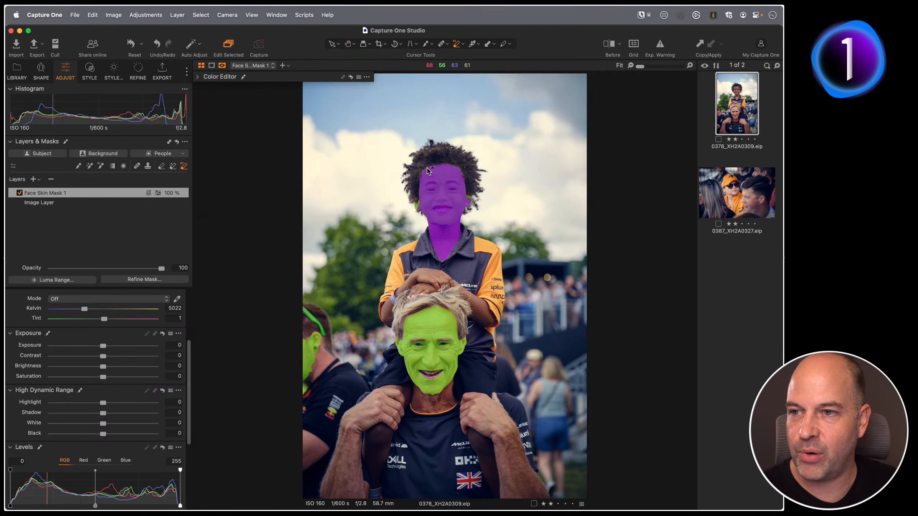
left_click(161, 166)
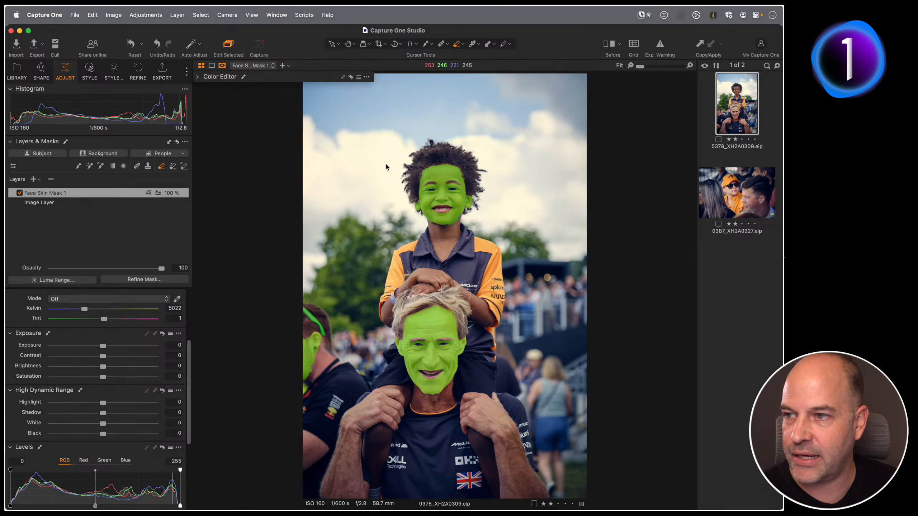
right_click(377, 171)
left_click_drag(338, 202, 415, 202)
right_click(367, 188)
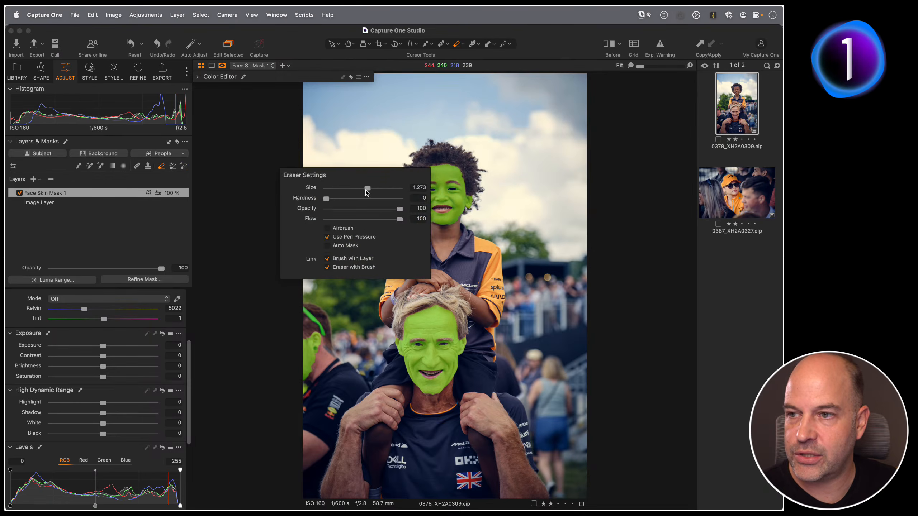
left_click_drag(442, 198, 467, 179)
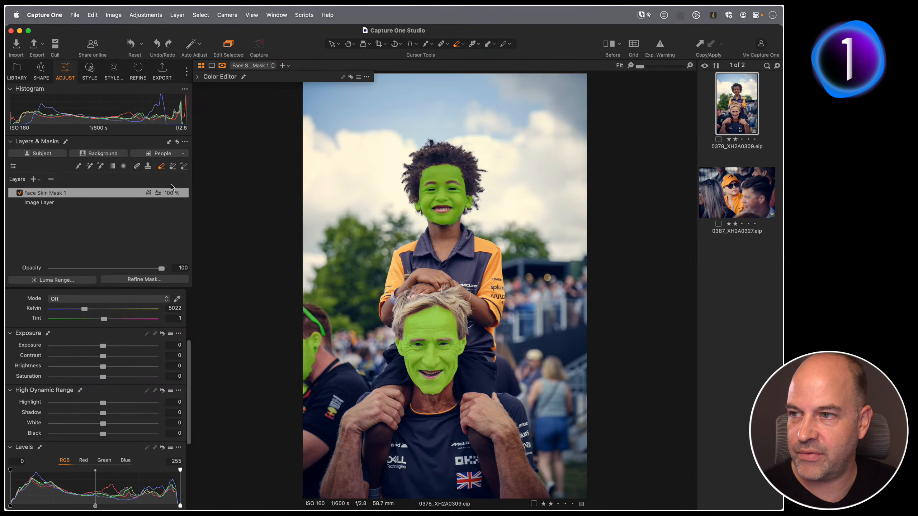
Use the Magic Eraser to remove the boy's face and the left man's face from the Face Skin mask.
left_click(185, 167)
left_click_drag(394, 145, 566, 250)
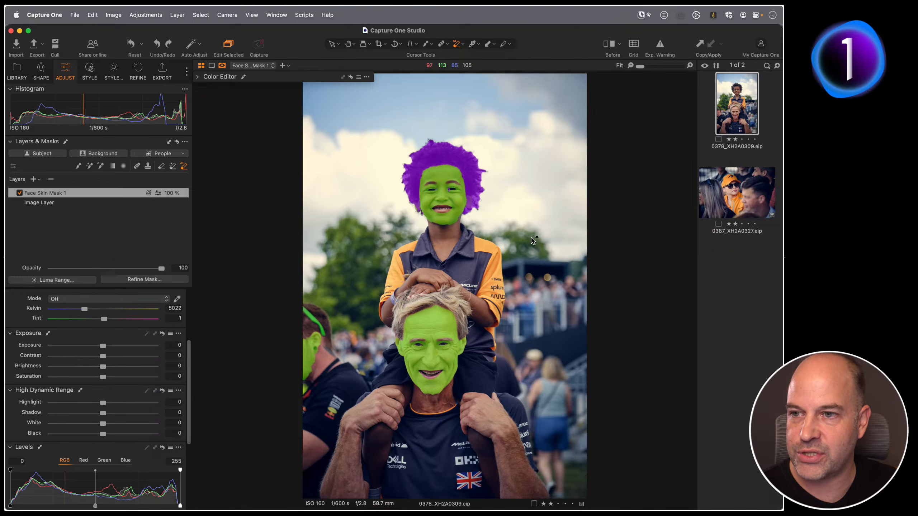
left_click_drag(420, 224, 470, 163)
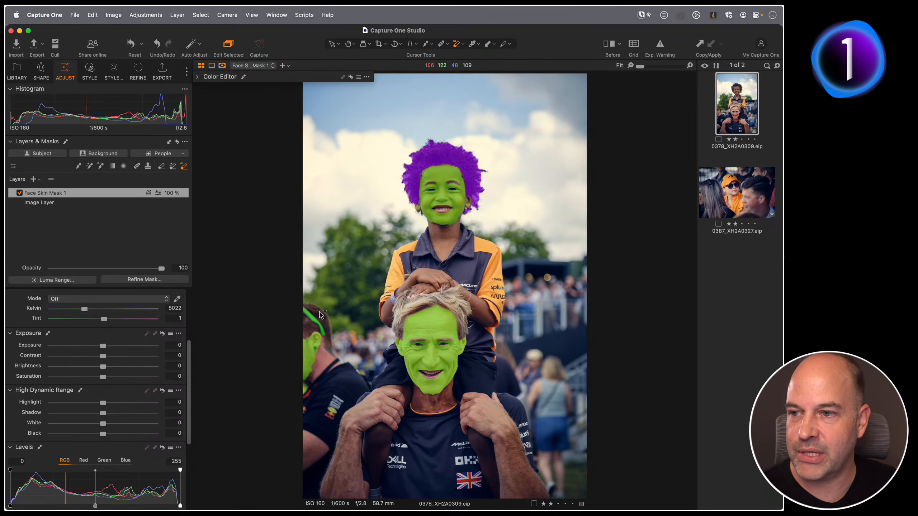
left_click_drag(327, 323, 299, 386)
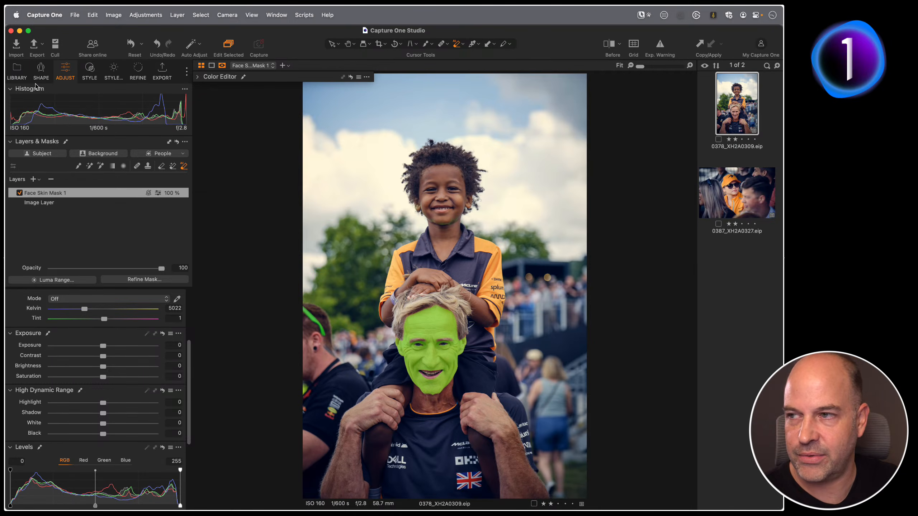
Return to The Basics collection and its masked portrait.
key("super+alt+l")
left_click(95, 309)
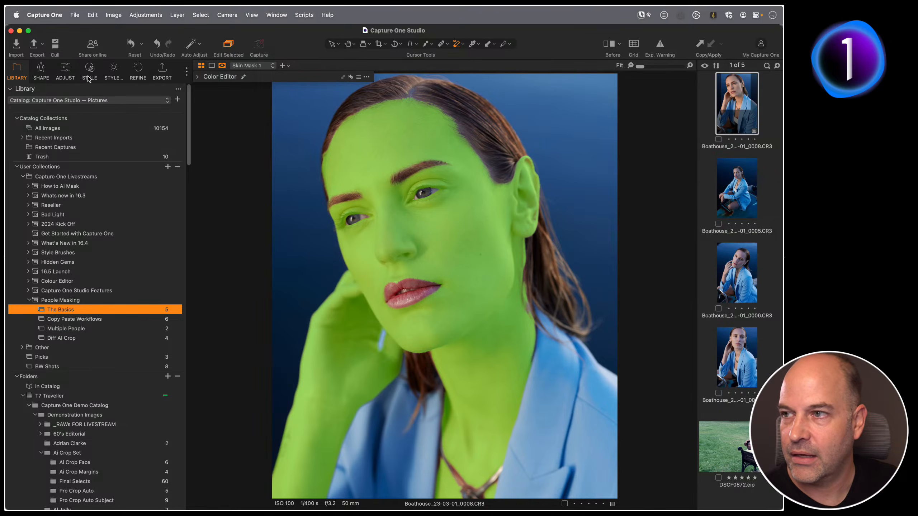
Select the three seated portraits together and create a Hair people mask on all of them.
left_click(65, 71)
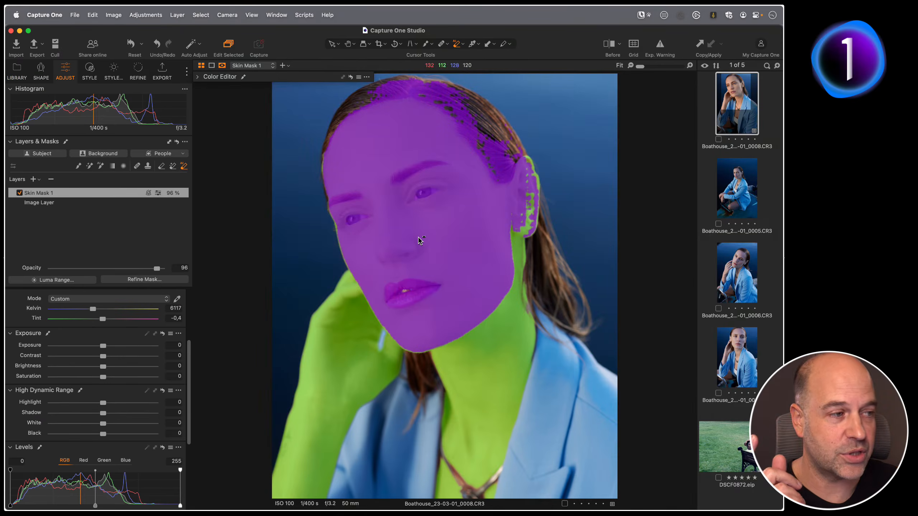
left_click(420, 242)
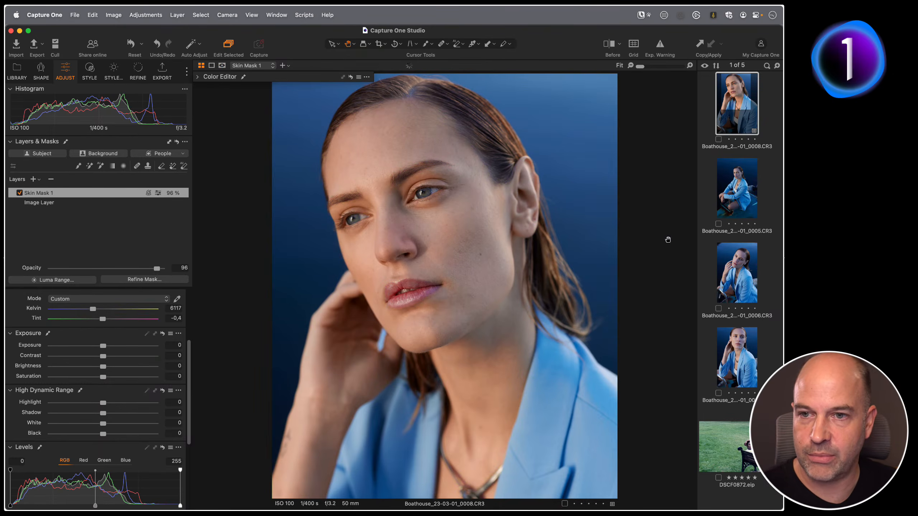
left_click(725, 209)
left_click(733, 335, "shift")
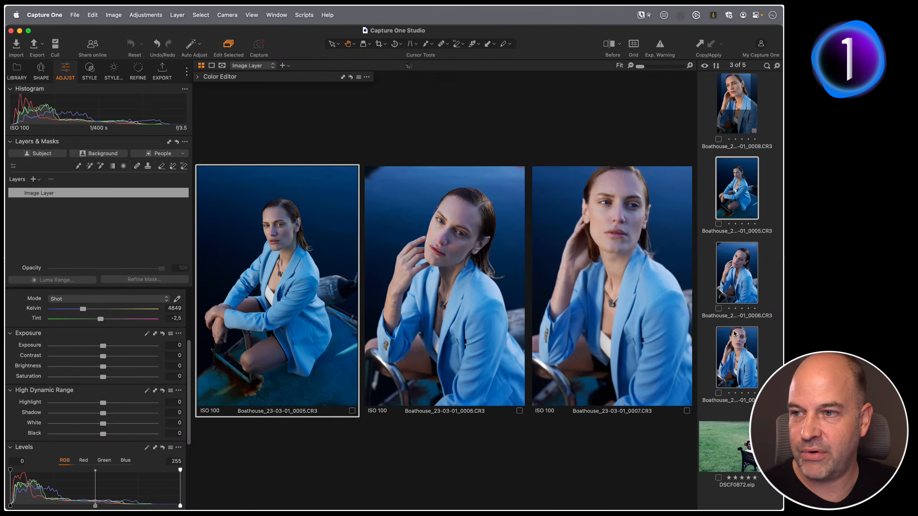
left_click(183, 154)
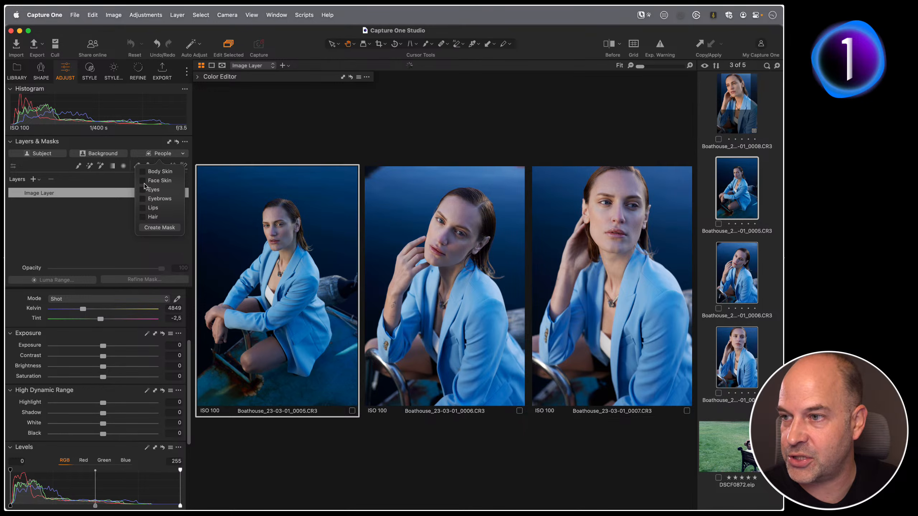
left_click(143, 216)
left_click(160, 228)
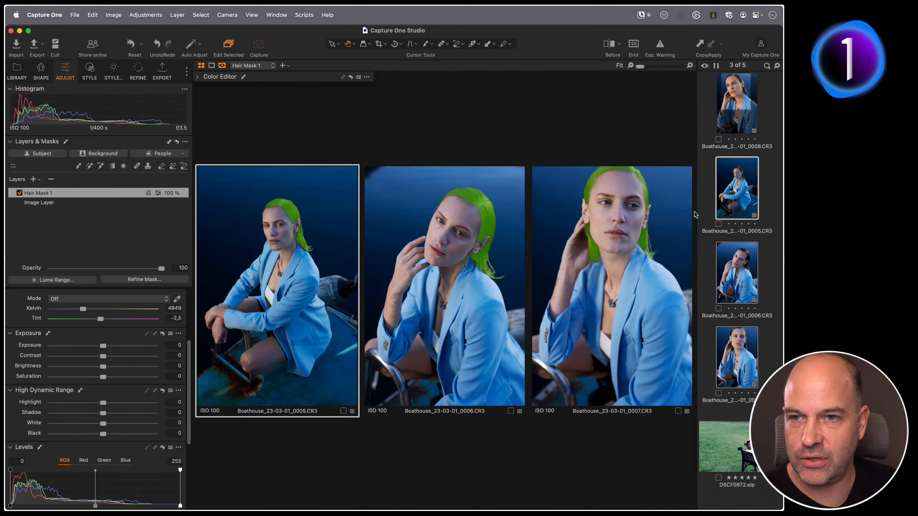
Open the seated portrait on its own and create a Face Skin people mask.
left_click(739, 96)
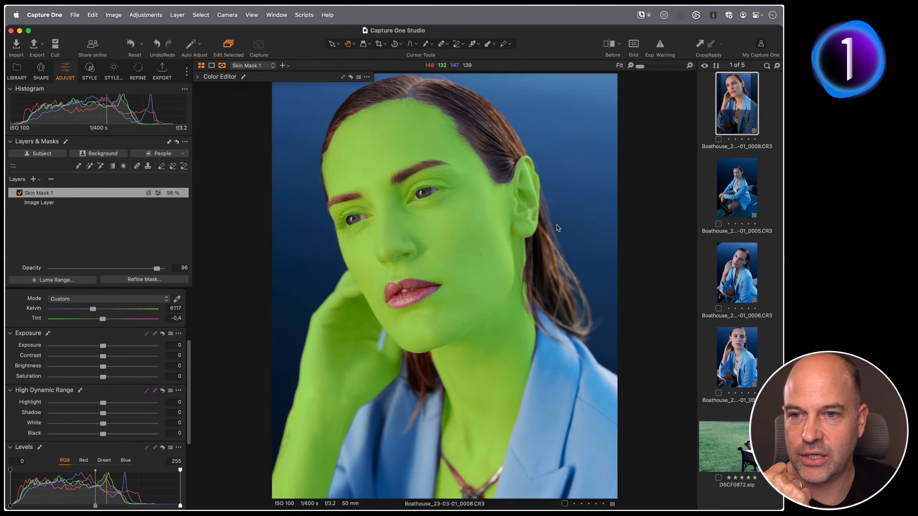
left_click(702, 195)
left_click(745, 194)
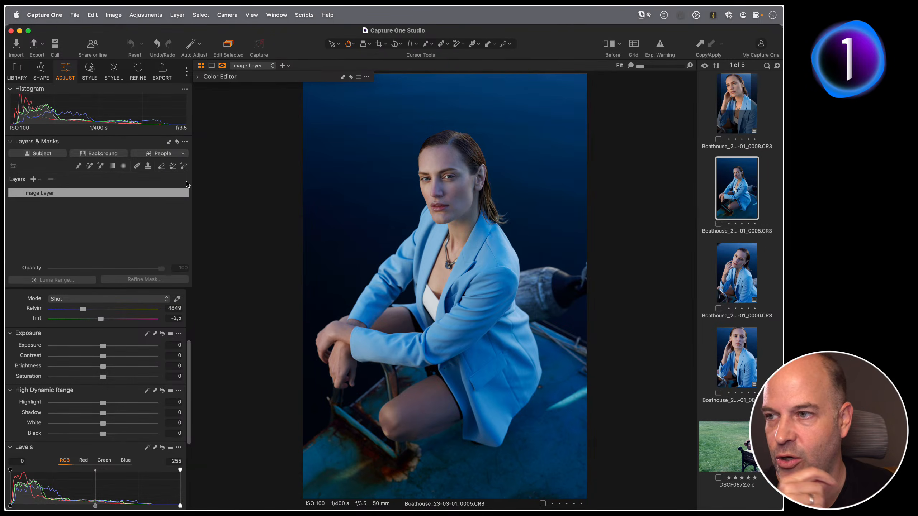
left_click(183, 153)
left_click(142, 180)
left_click(142, 217)
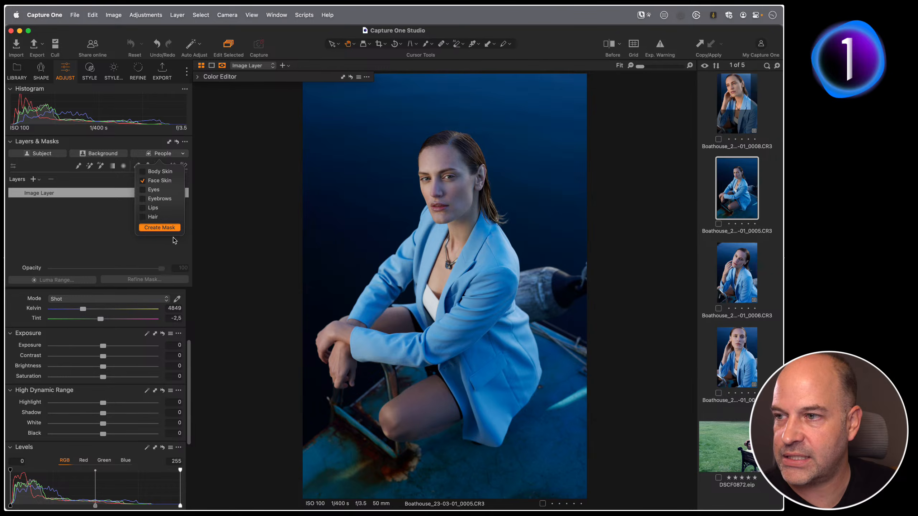
left_click(158, 227)
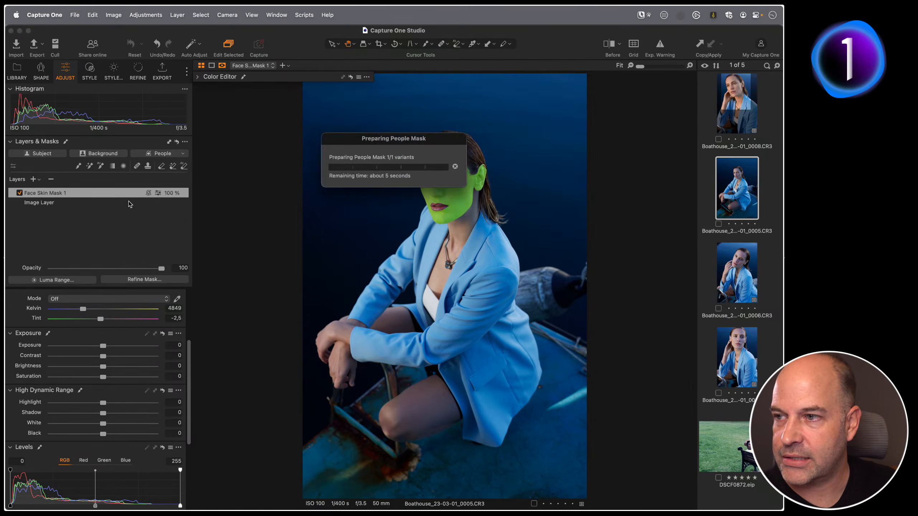
Create a second people mask containing only Body Skin on the same portrait.
left_click(182, 154)
left_click(145, 180)
left_click(143, 172)
left_click(163, 228)
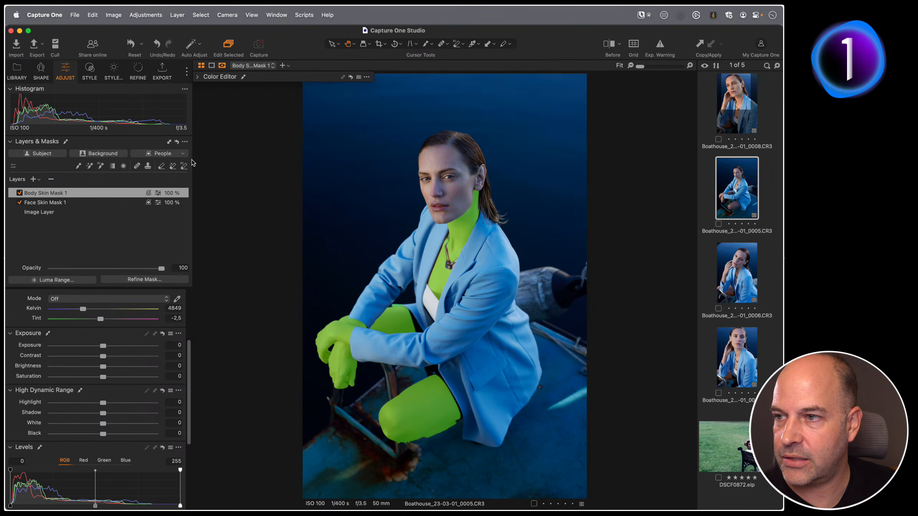
Create a third people mask containing only Hair, then review the mask layers.
left_click(182, 154)
left_click(142, 171)
left_click(143, 217)
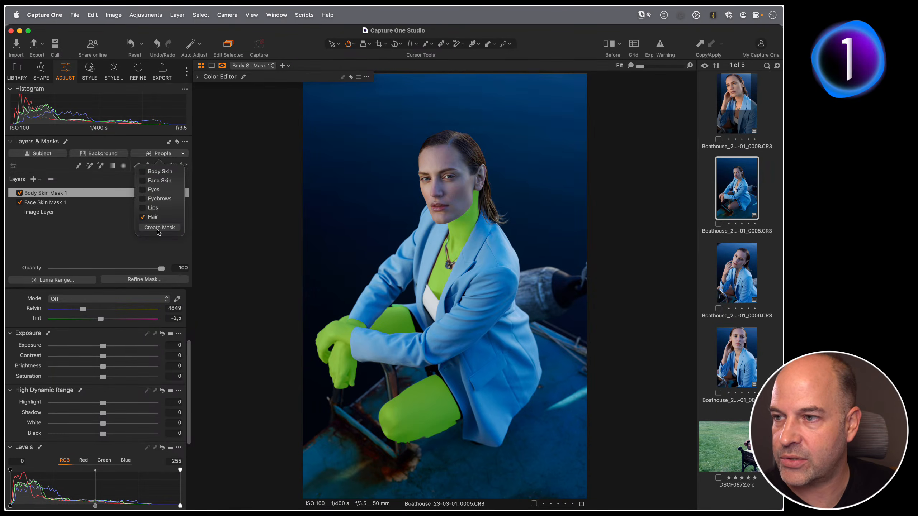
left_click(158, 227)
left_click(37, 203)
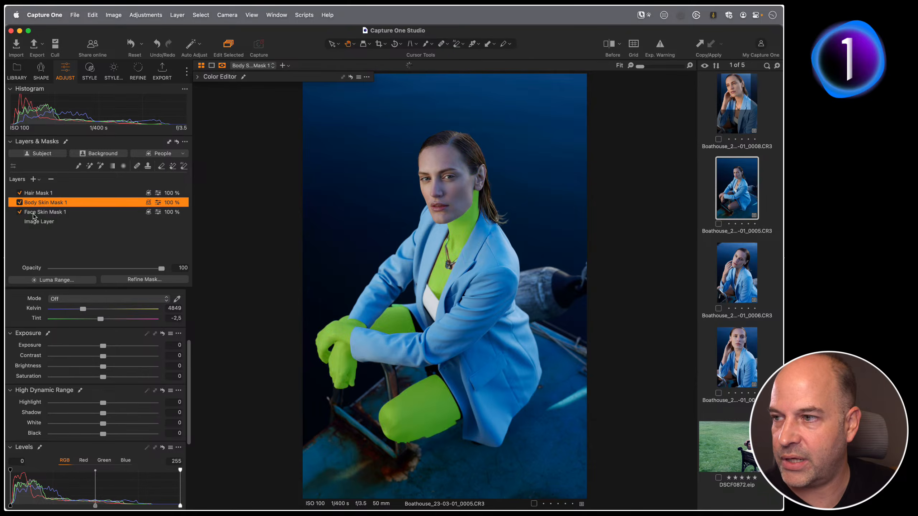
left_click(35, 212)
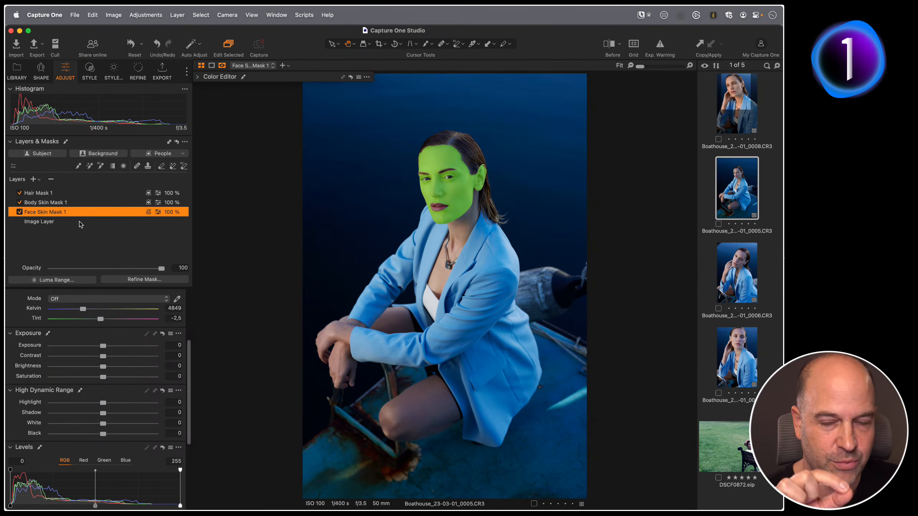
Save the three mask layers as a custom style named Hair Body Face.
left_click(90, 72)
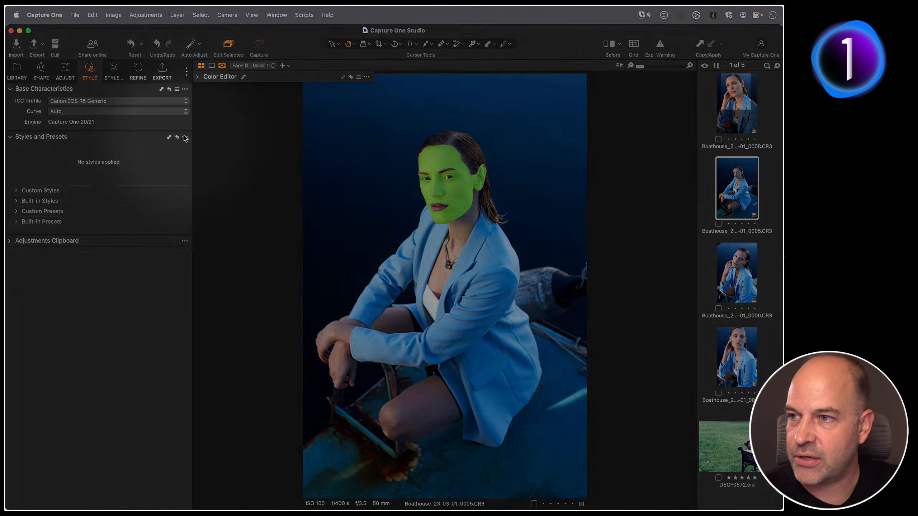
left_click(185, 138)
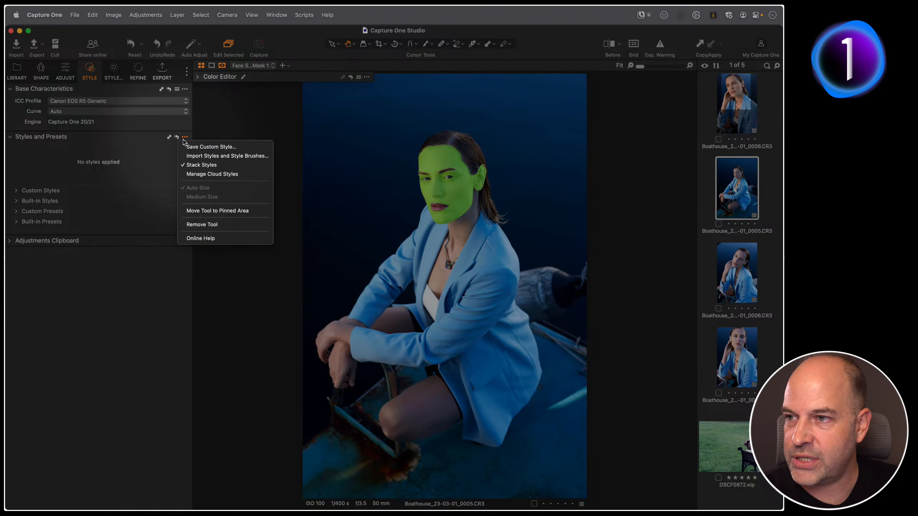
left_click(189, 147)
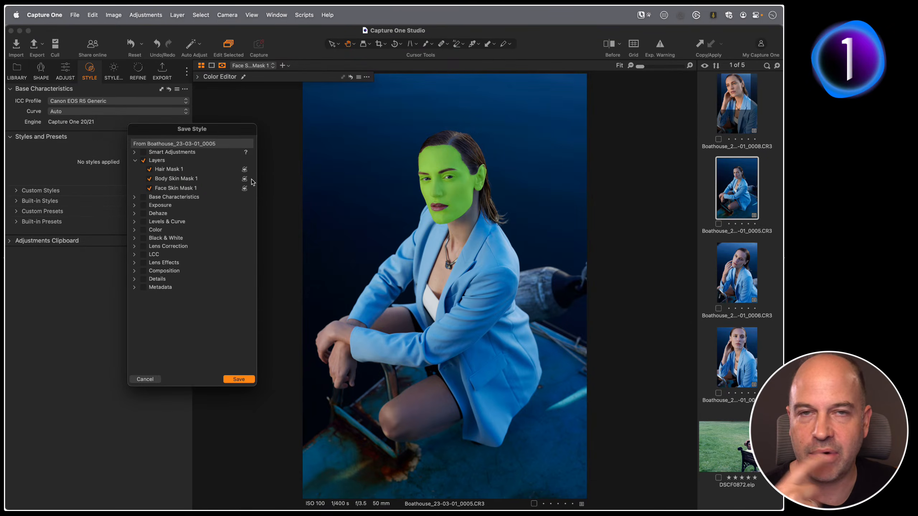
left_click(235, 380)
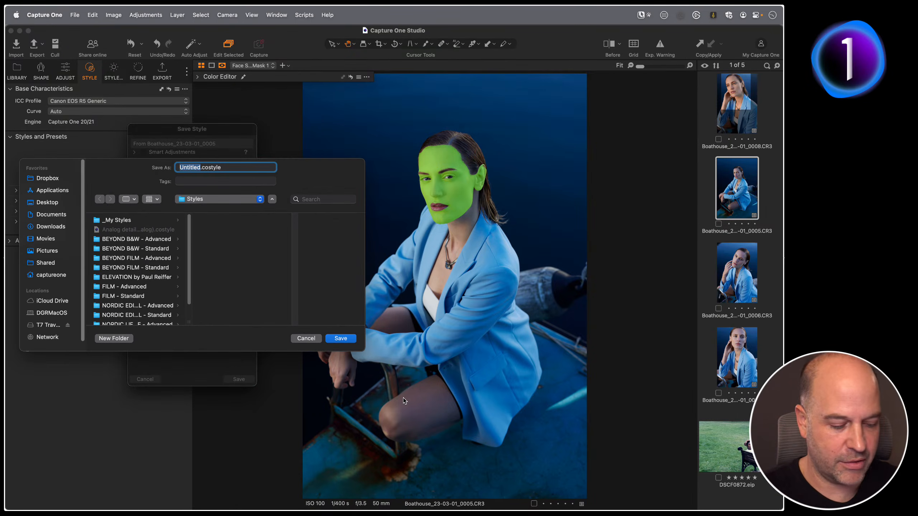
type("Hair Body Face")
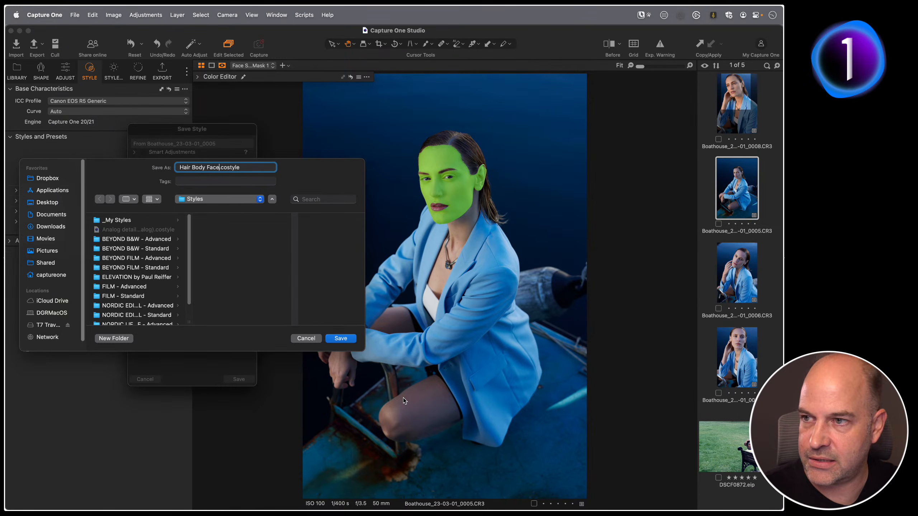
left_click(339, 338)
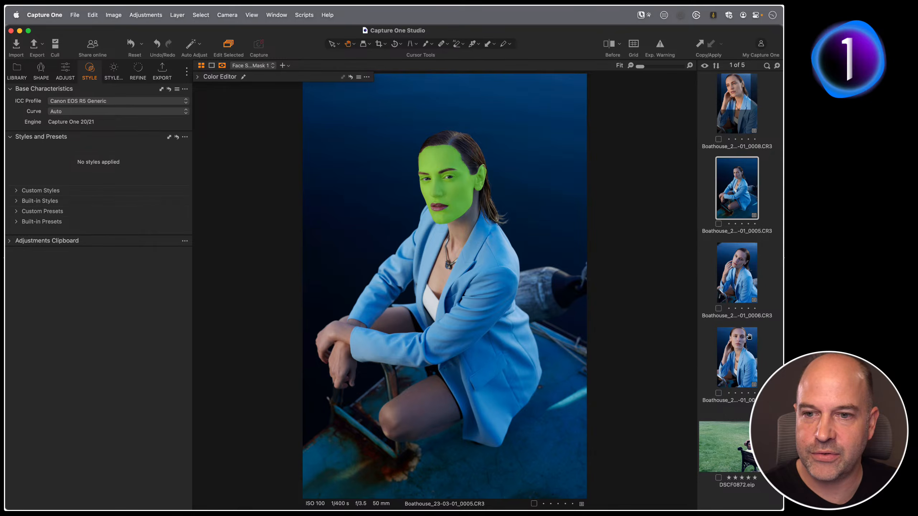
Apply the Hair Body Face custom style to another portrait and review its three mask layers.
left_click(746, 350)
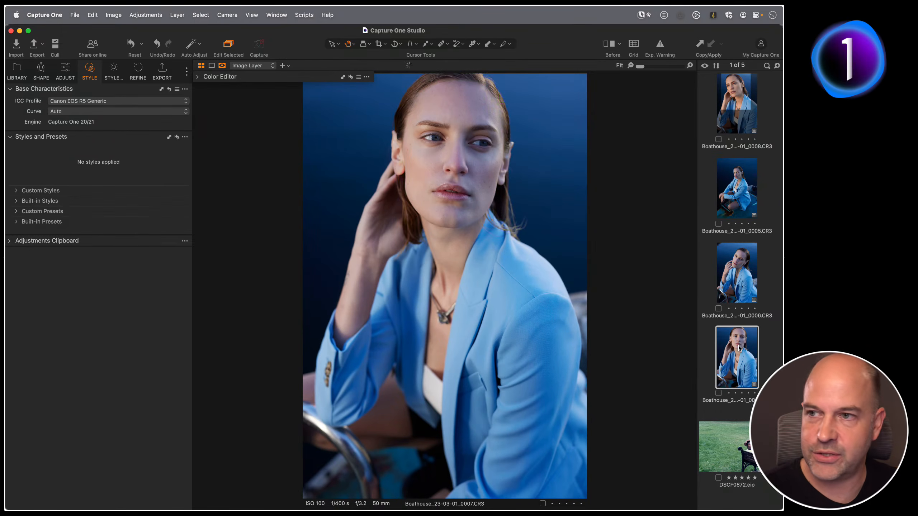
left_click(16, 190)
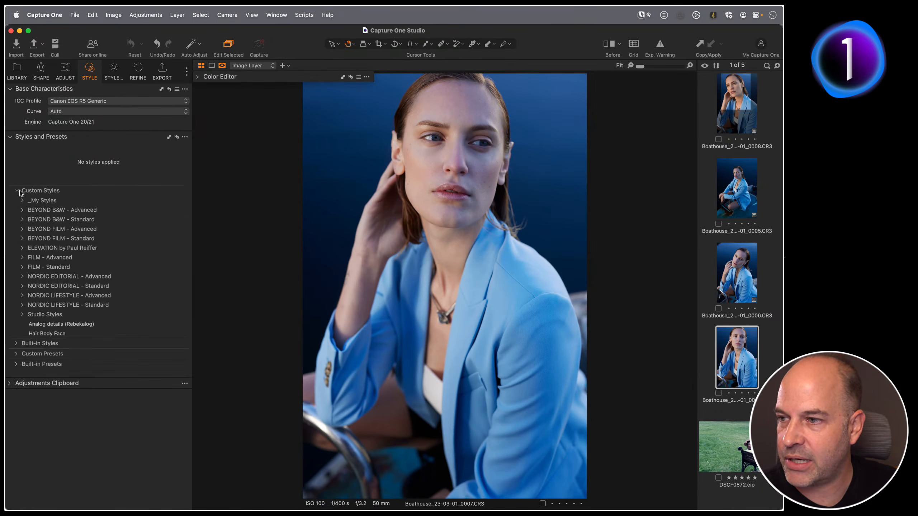
left_click(77, 334)
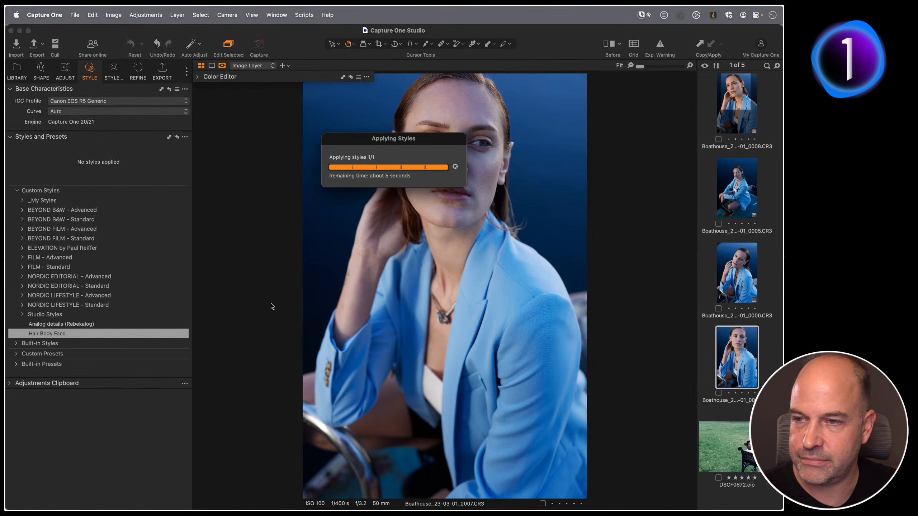
left_click(65, 72)
left_click(56, 212)
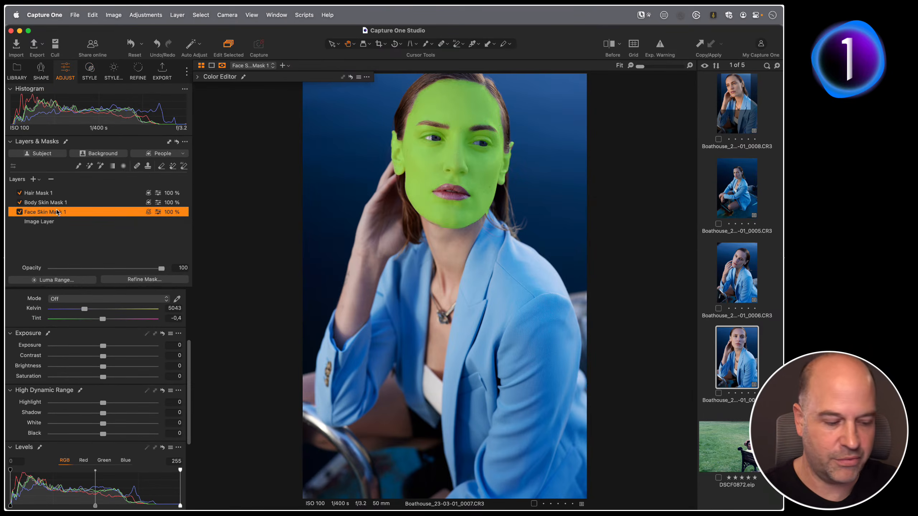
left_click(48, 203)
left_click(46, 193)
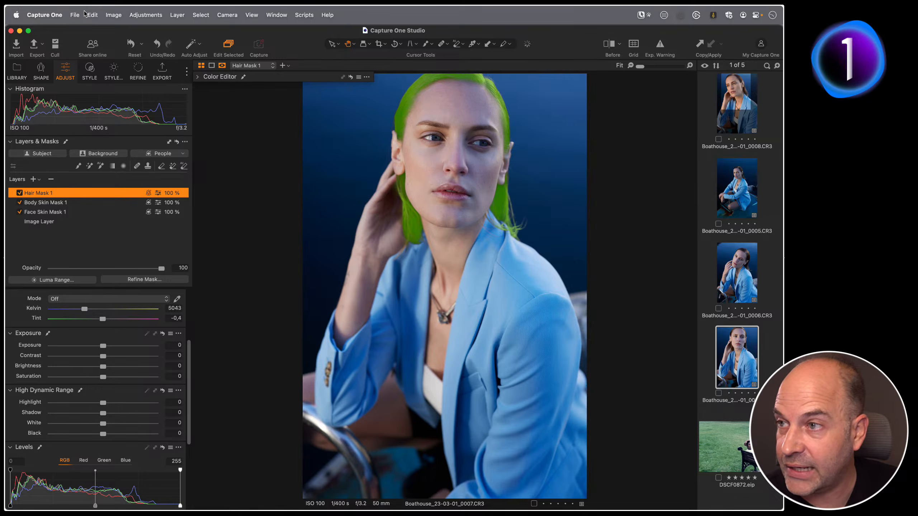
Open the custom keyboard shortcuts editor and remove the two existing Apply Style shortcuts.
left_click(93, 15)
mouse_move(136, 114)
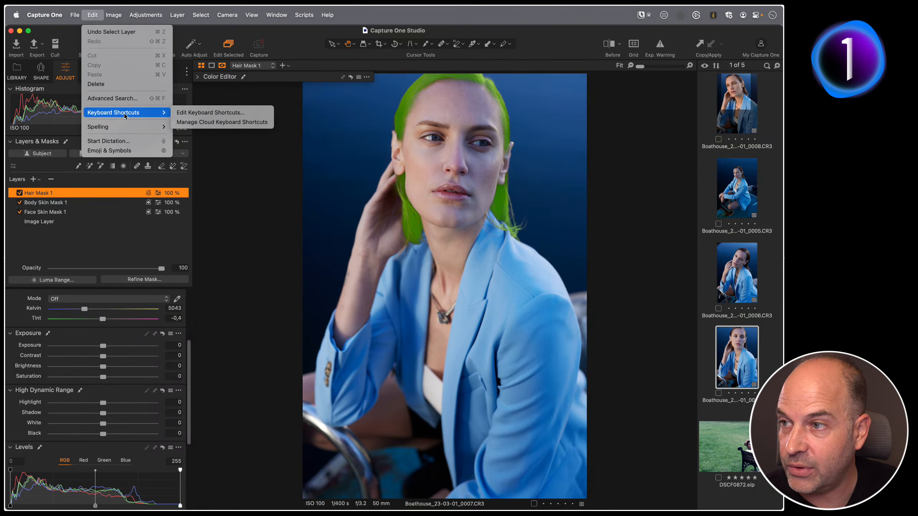
left_click(238, 114)
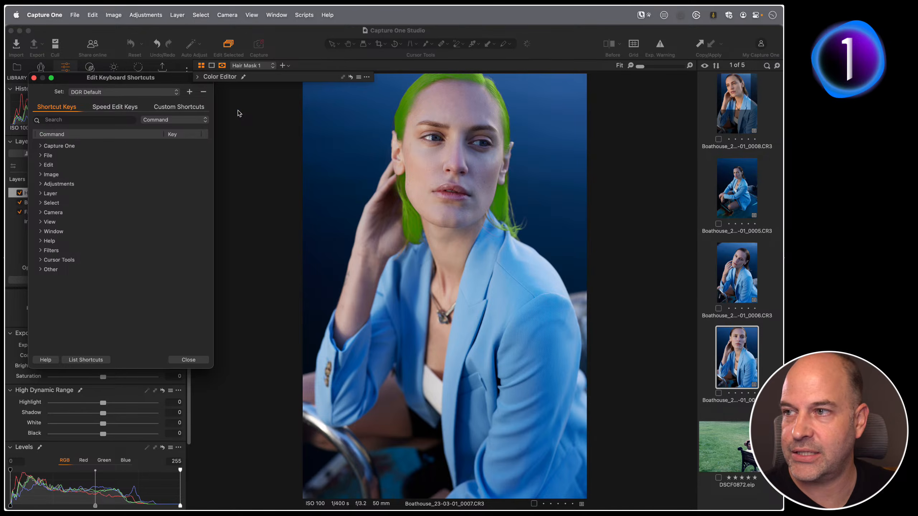
left_click_drag(127, 77, 324, 132)
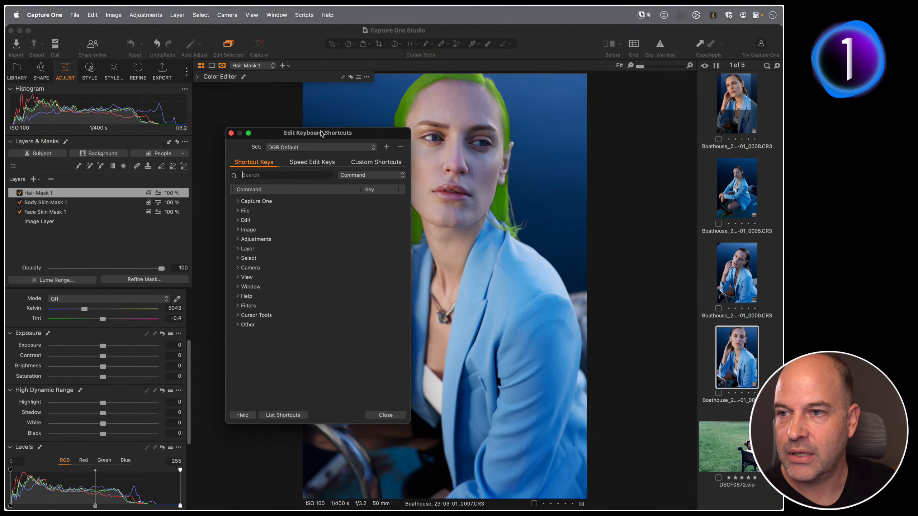
left_click(378, 164)
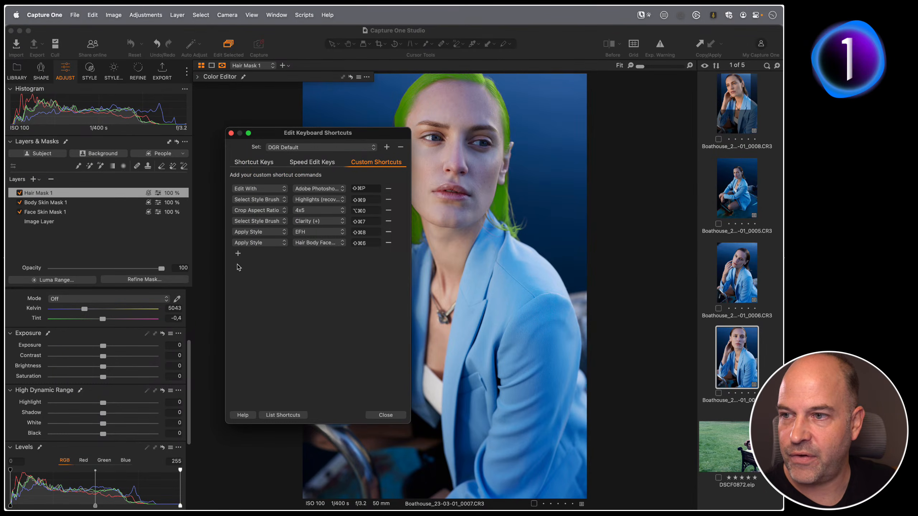
left_click(388, 243)
left_click(388, 232)
Add a custom Apply Style shortcut for the Hair Body Face style using Shift+Cmd+9, then close the editor.
left_click(238, 232)
left_click(266, 233)
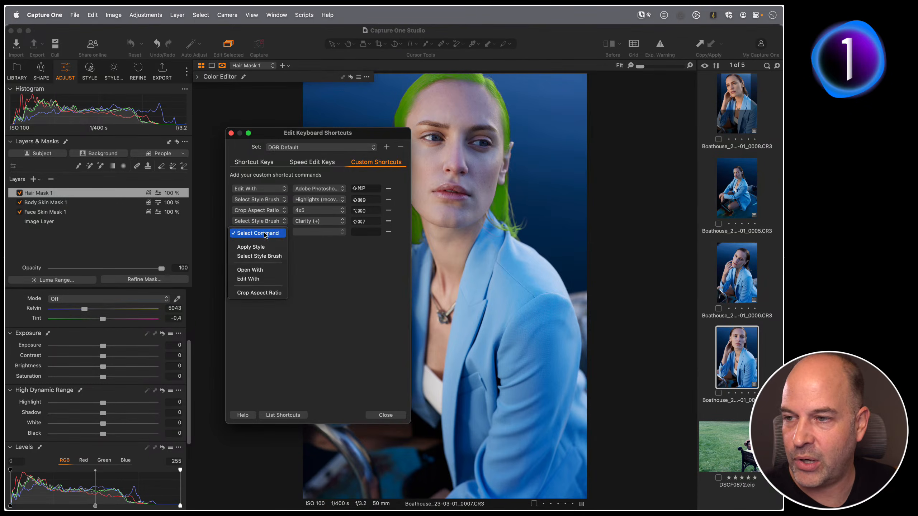
left_click(265, 247)
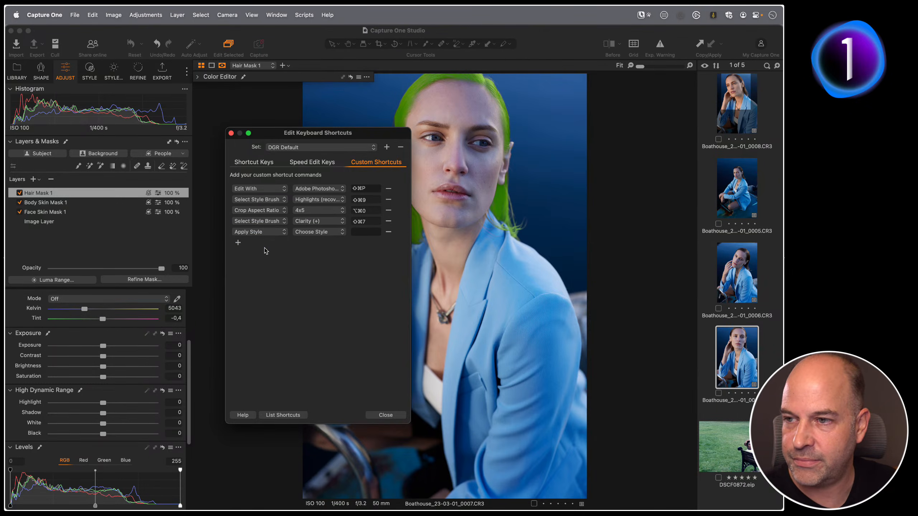
left_click(326, 233)
mouse_move(336, 250)
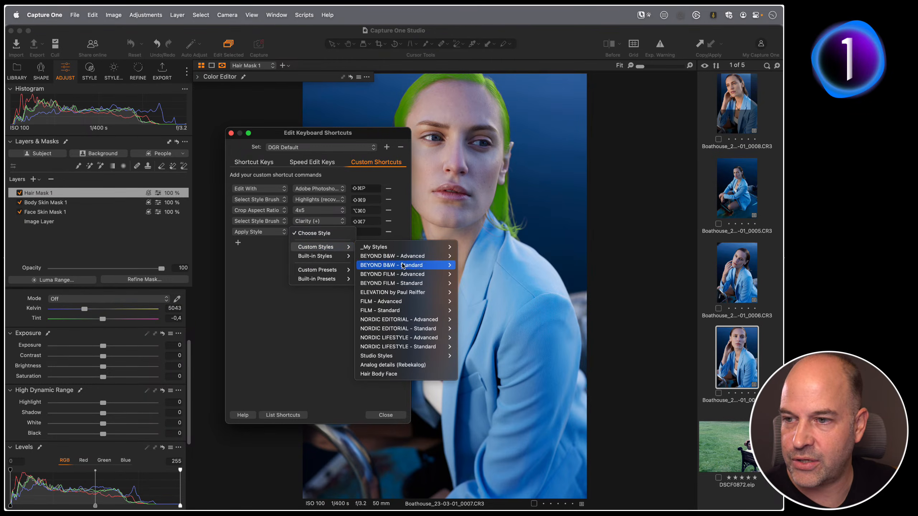
left_click(401, 374)
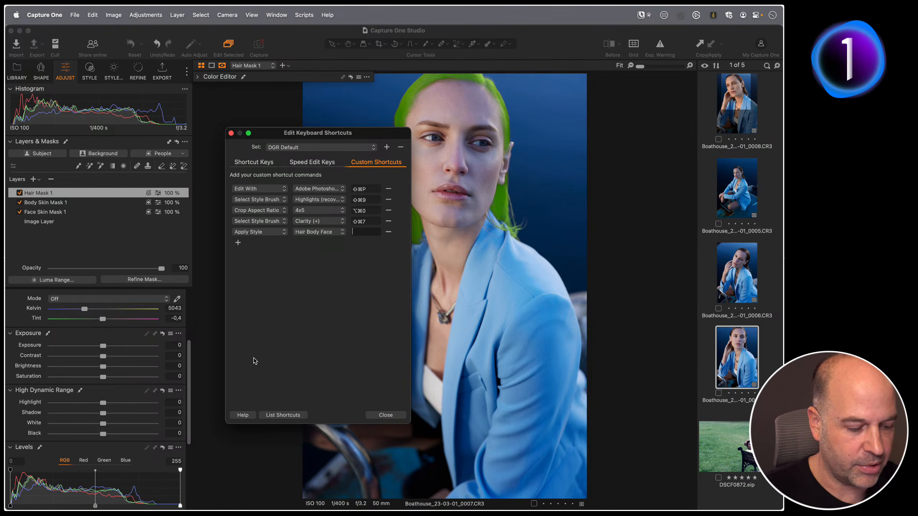
key("shift+super+9")
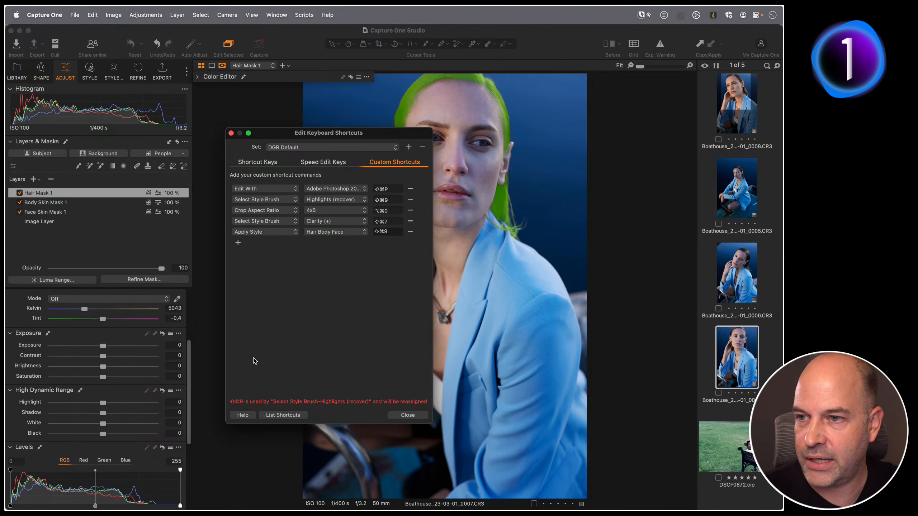
left_click(408, 415)
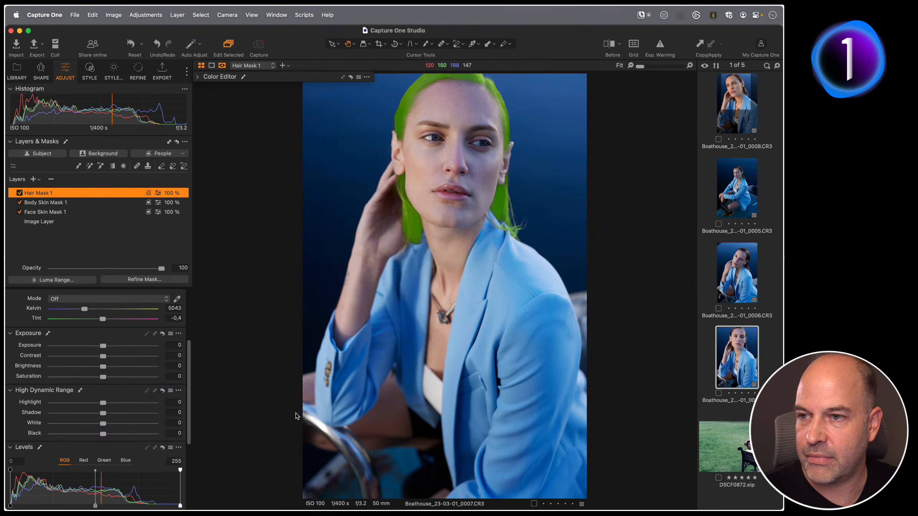
Reset the portrait's adjustments.
left_click(131, 44)
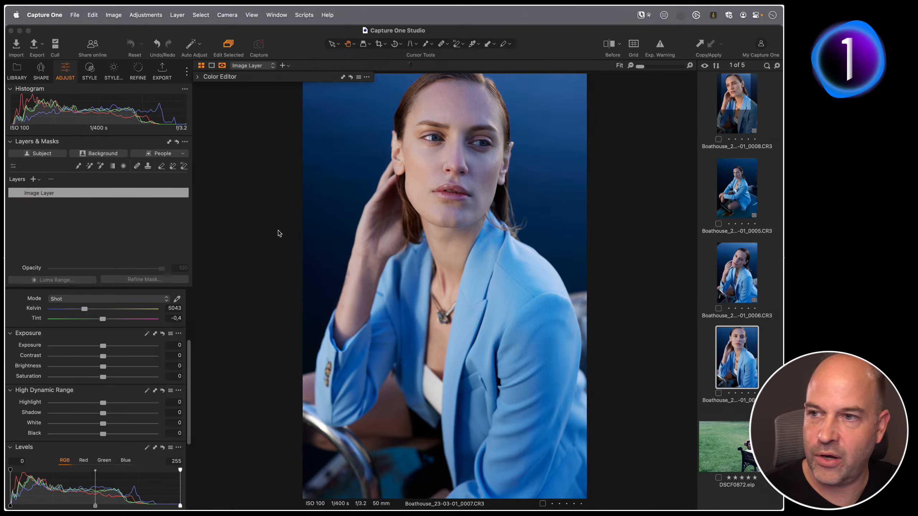
Apply the Hair Body Face style with its keyboard shortcut and inspect each of its three mask overlays on the portrait.
key("F1")
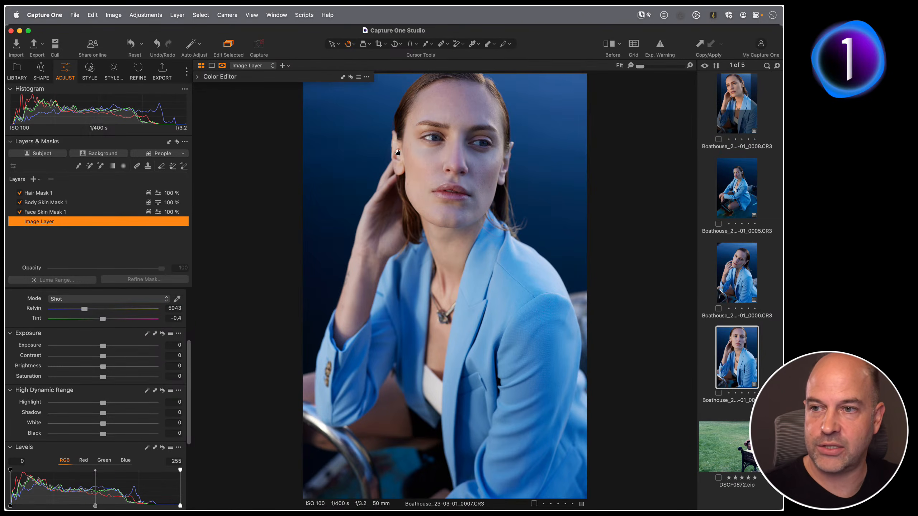
key("Up")
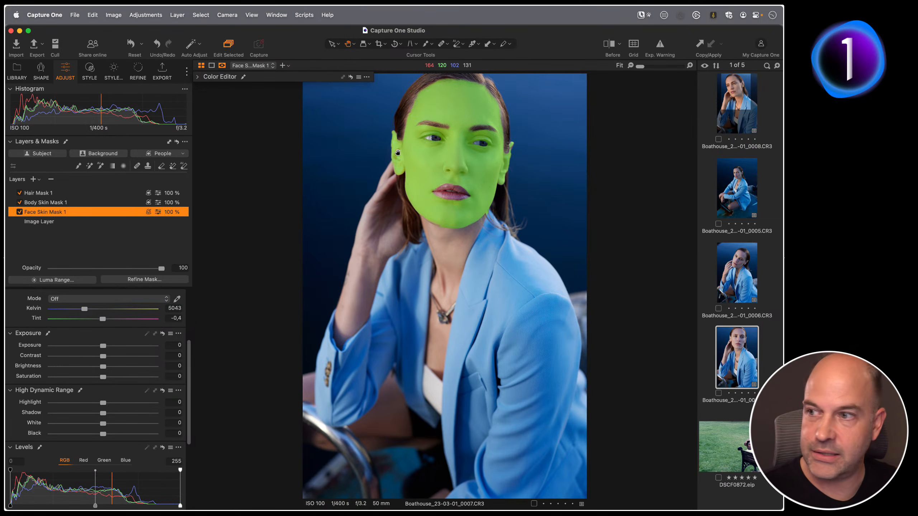
key("Up")
key("Up")
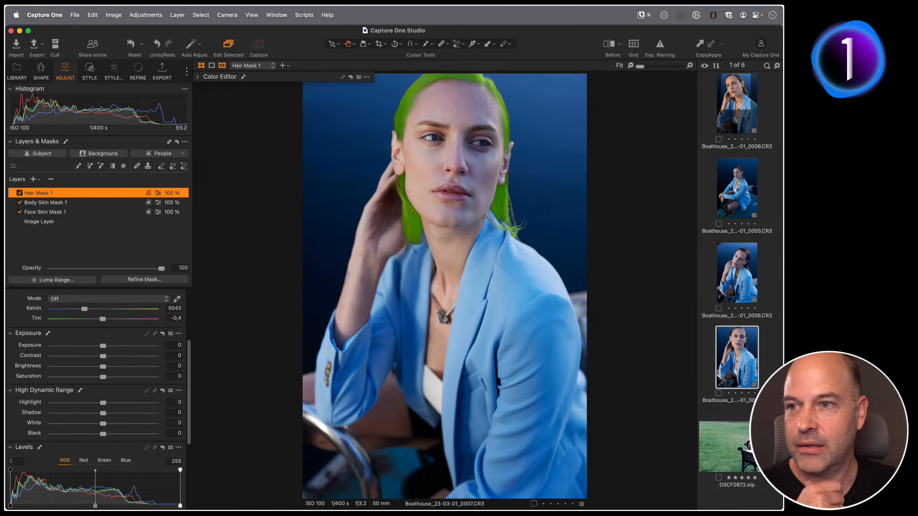
left_click(242, 210)
key("m")
key("m")
key("m")
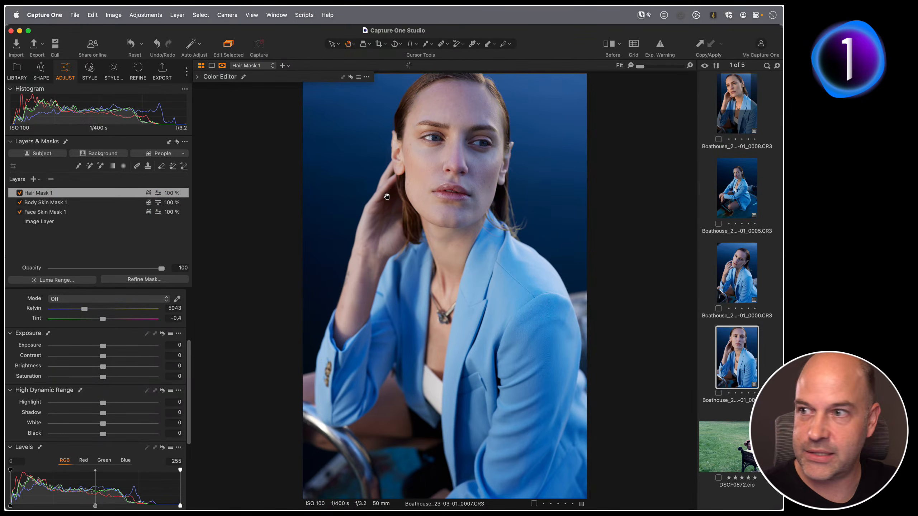
key("super+equal")
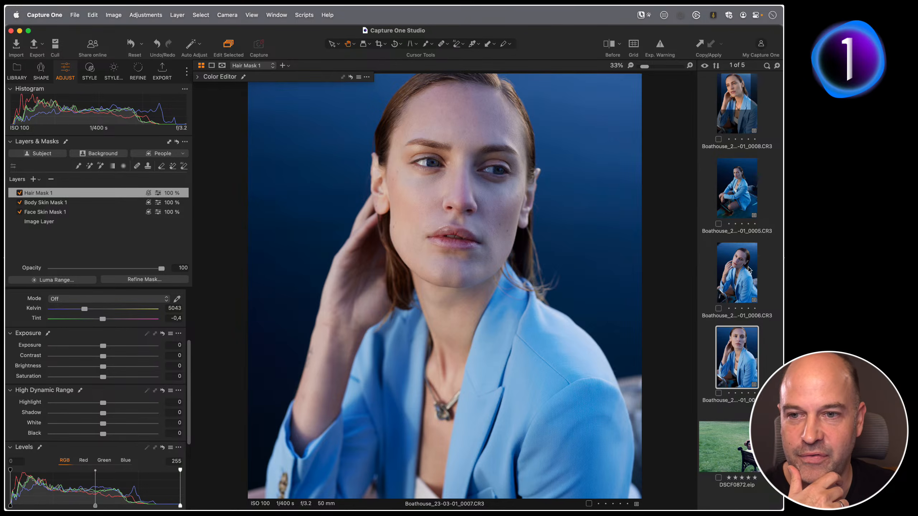
Open the park bench photo and add a Face Skin mask from the People masking options, toggling its overlay.
left_click(734, 275)
left_click(710, 424)
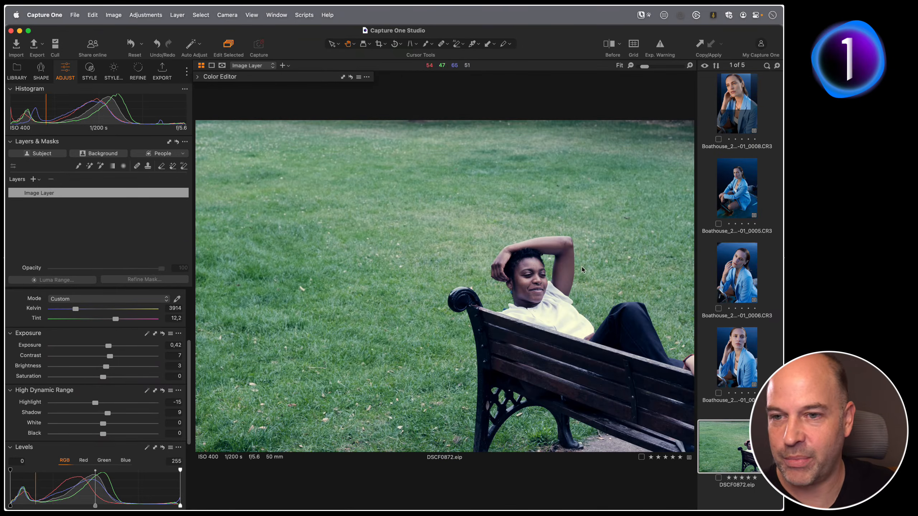
left_click(714, 342)
left_click(711, 429)
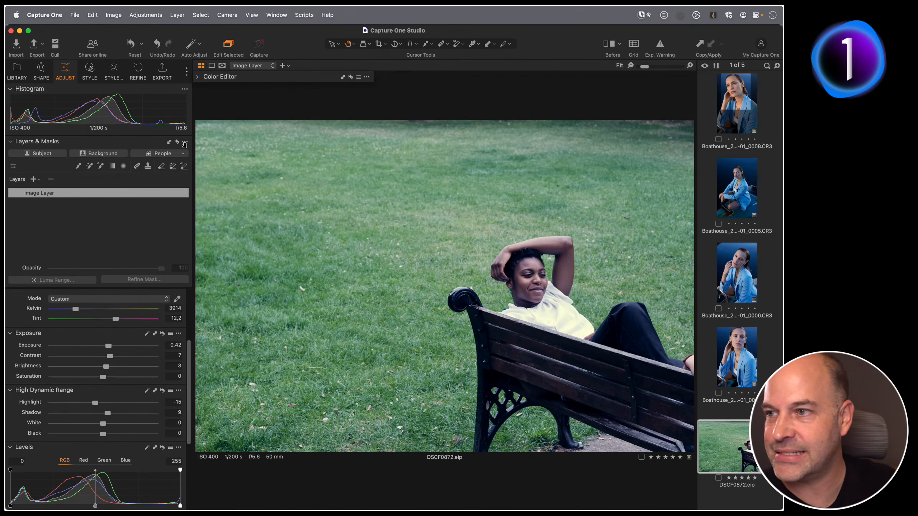
left_click(182, 154)
left_click(144, 217)
left_click(144, 181)
left_click(159, 227)
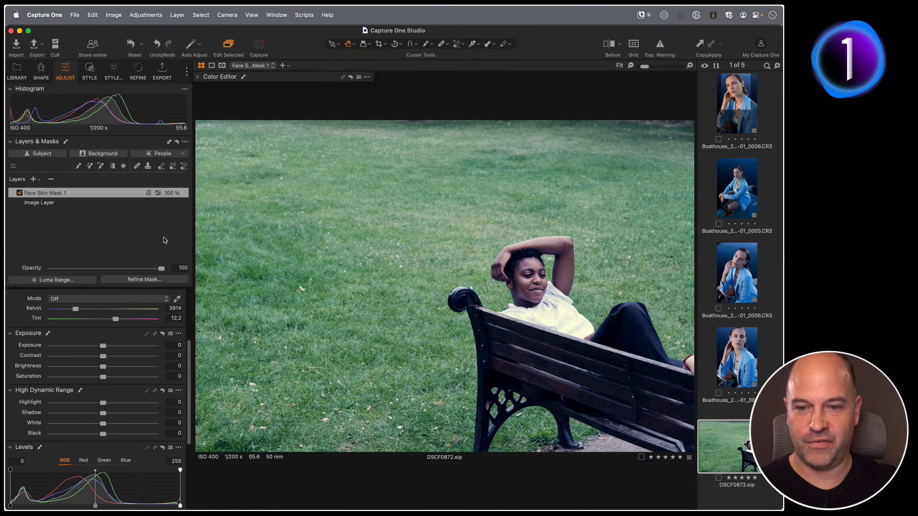
key("m")
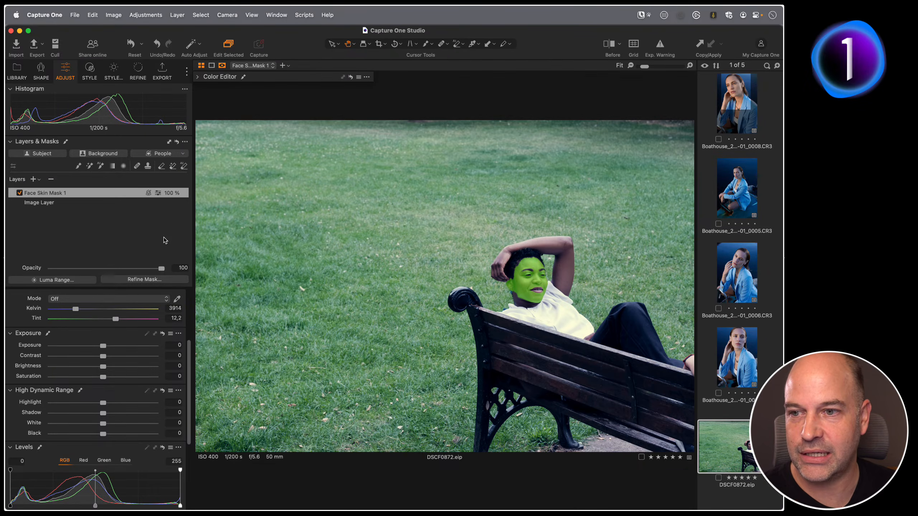
key("m")
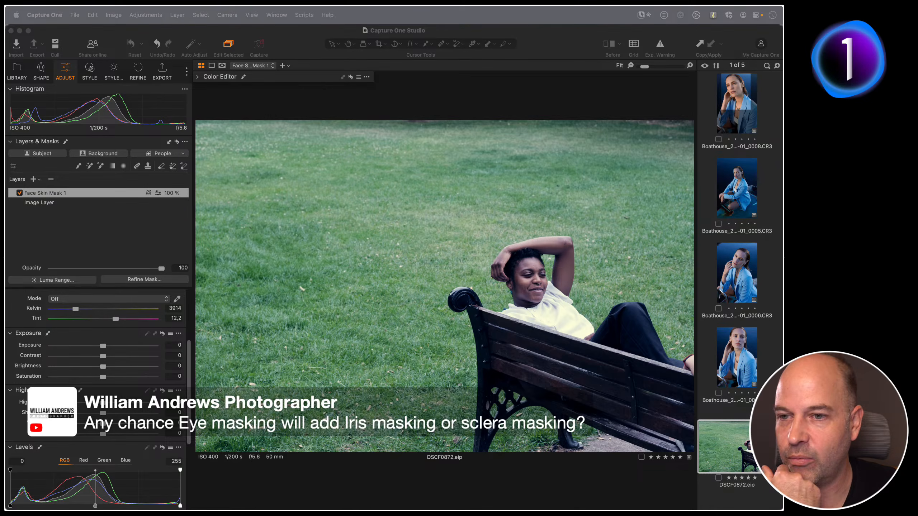
Return to the blue-jacket portrait and add an Eyes mask from the People masking options.
left_click(737, 357)
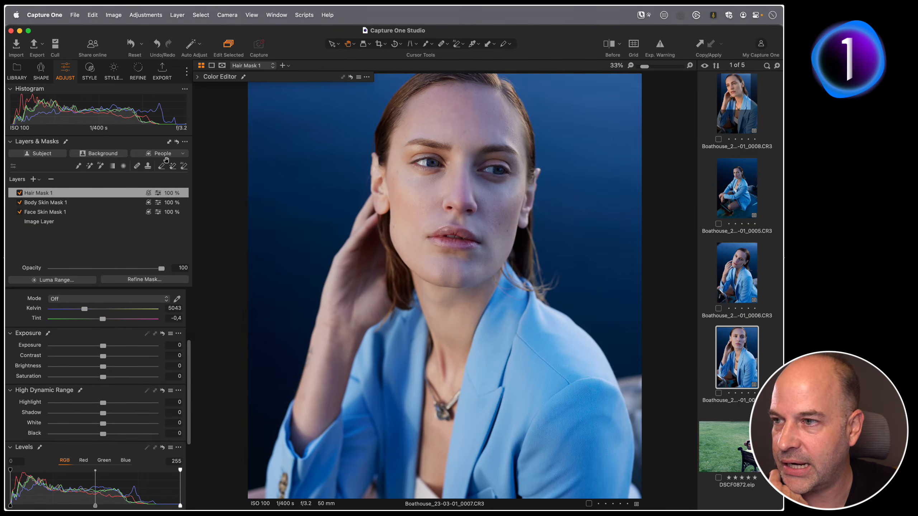
left_click(183, 153)
left_click(143, 190)
left_click(165, 229)
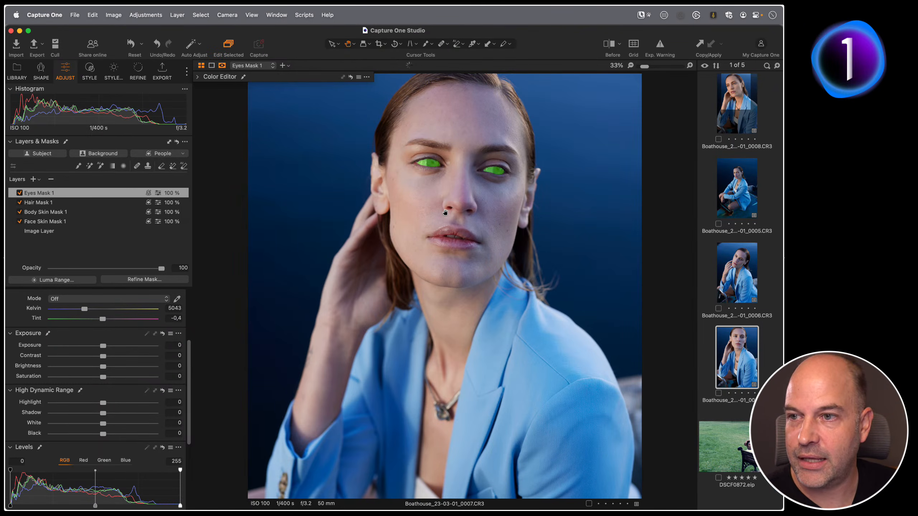
Inspect the Eyes mask up close at 100%, toggling its overlay on and off.
double_click(434, 190)
left_click_drag(439, 239, 388, 241)
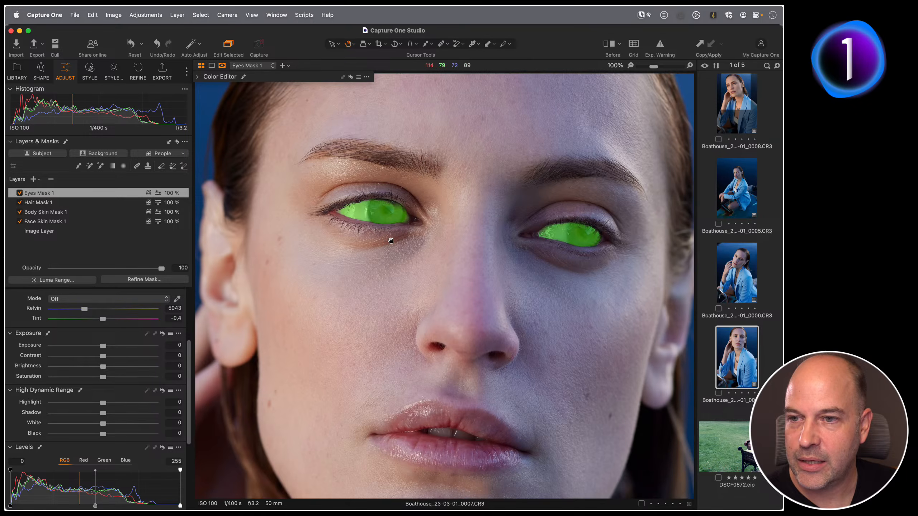
key("m")
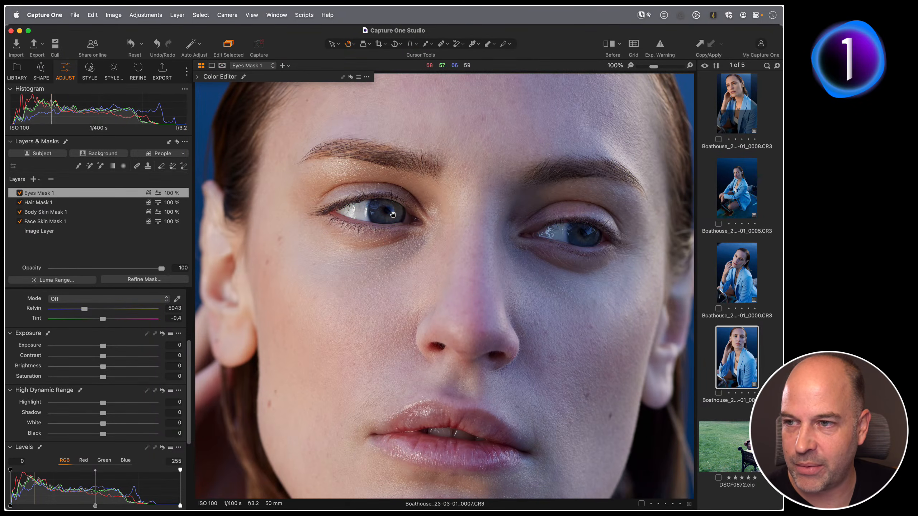
double_click(354, 213)
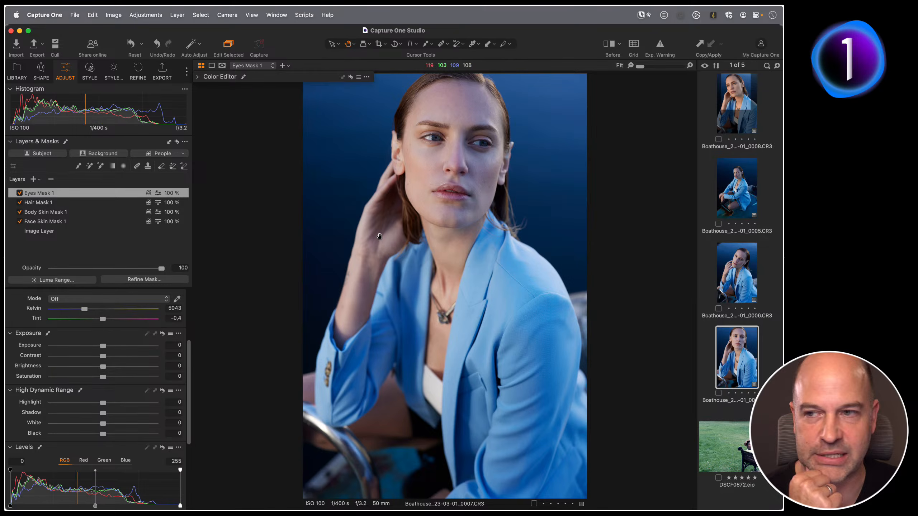
double_click(445, 155)
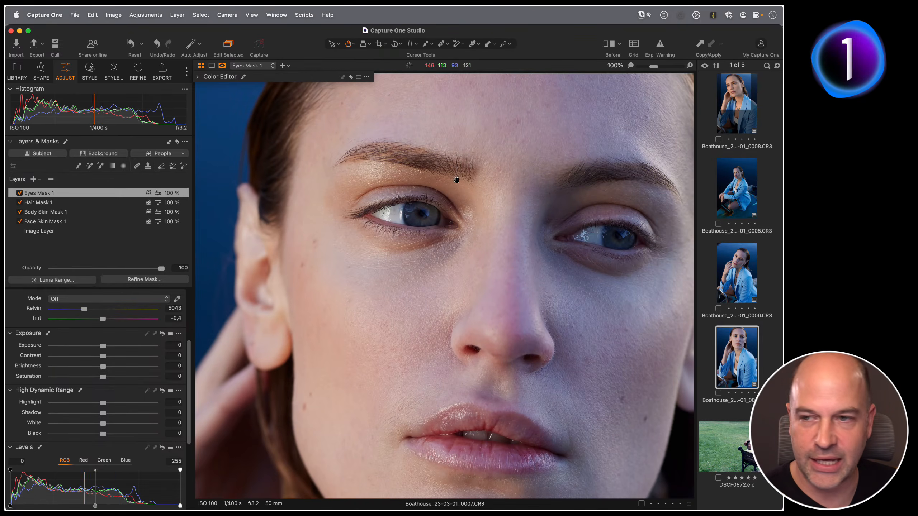
key("m")
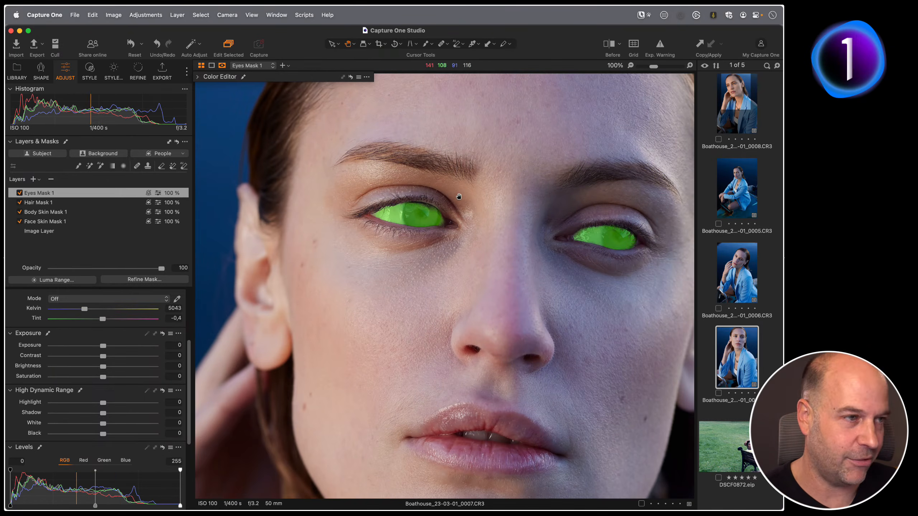
key("m")
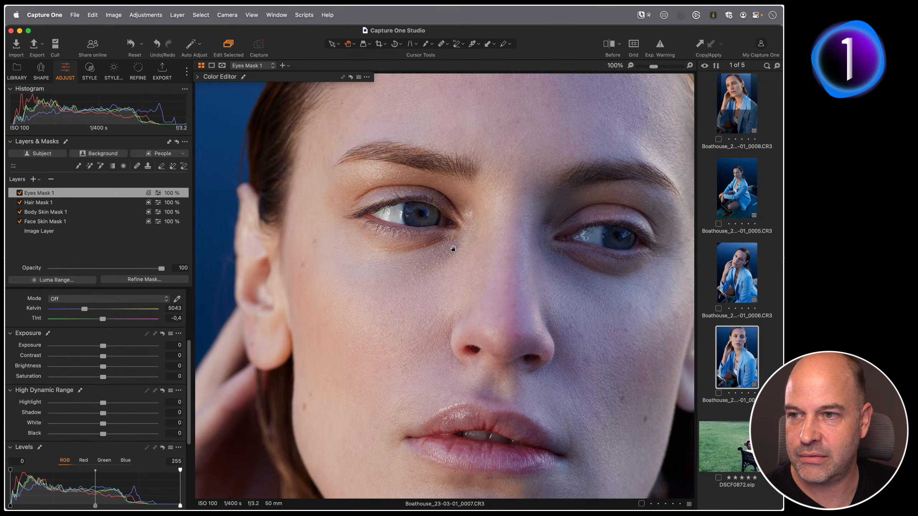
double_click(421, 254)
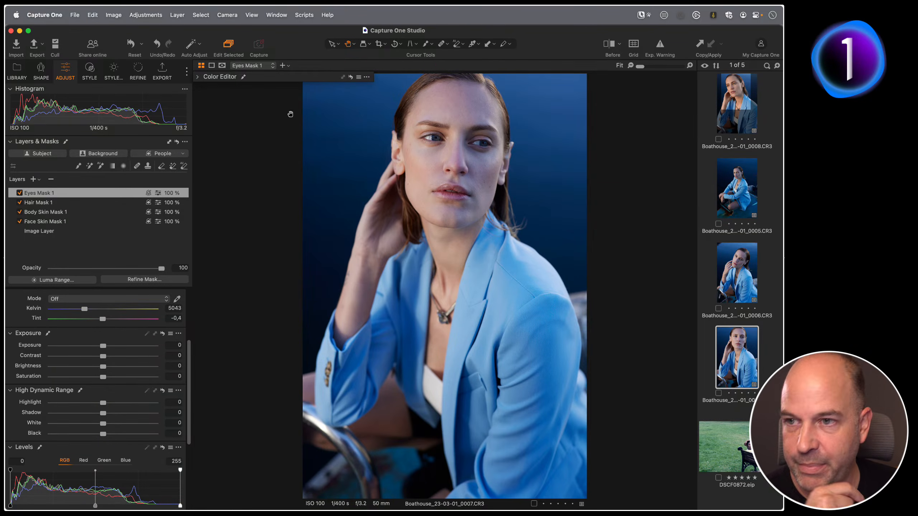
Open the Copy Paste Workflows collection and show the ALF_183 portrait with the adjustment tools.
left_click(17, 70)
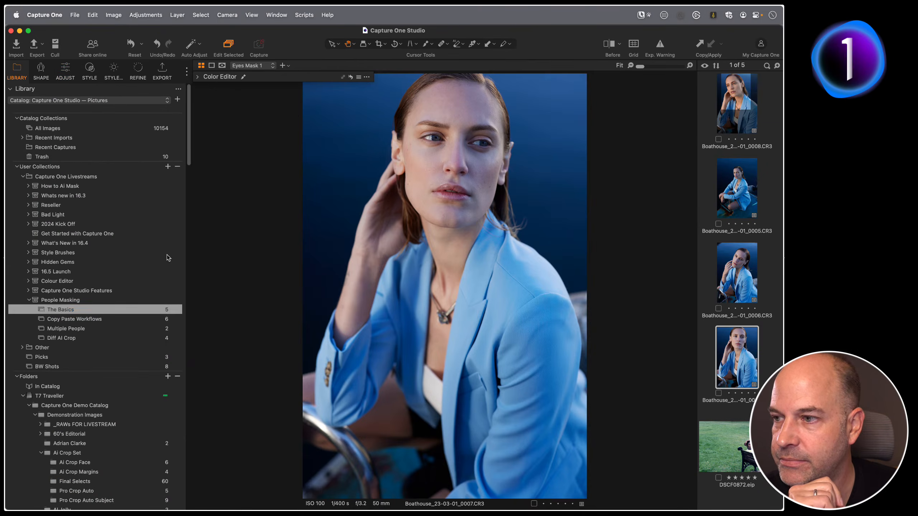
left_click(101, 318)
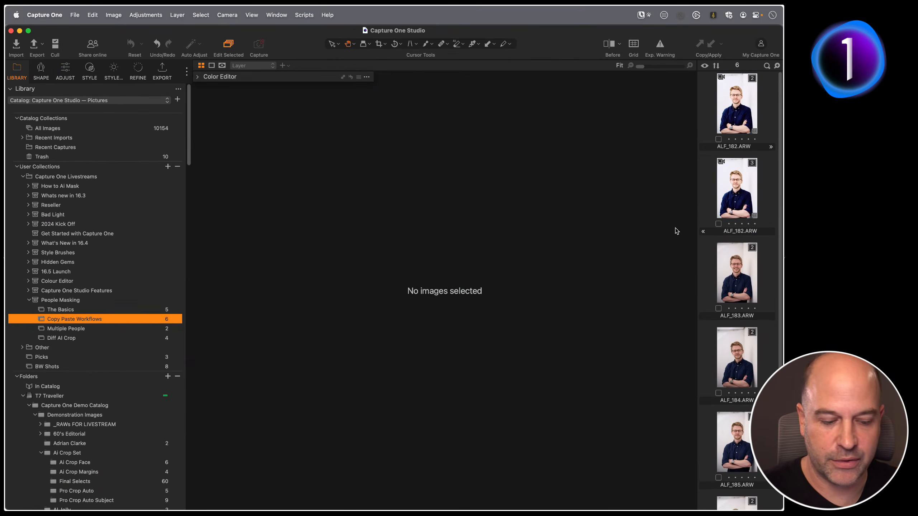
key("g")
double_click(491, 168)
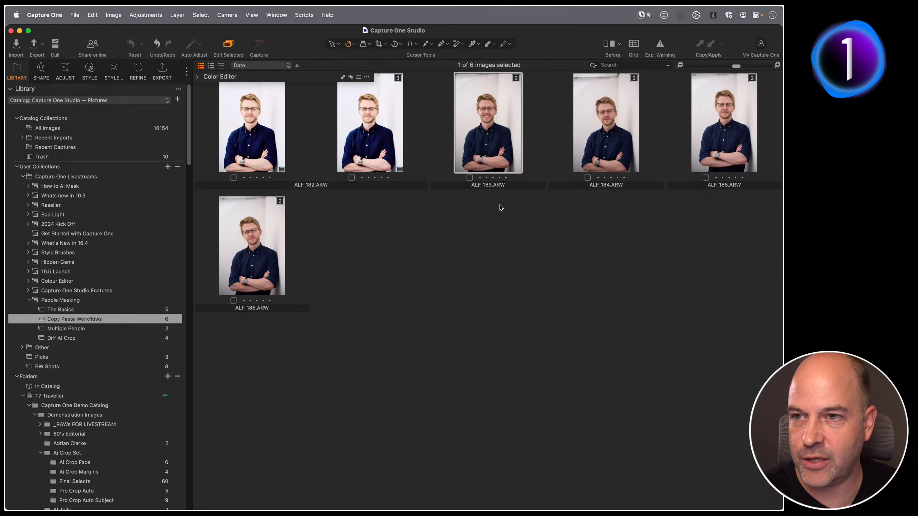
left_click(72, 71)
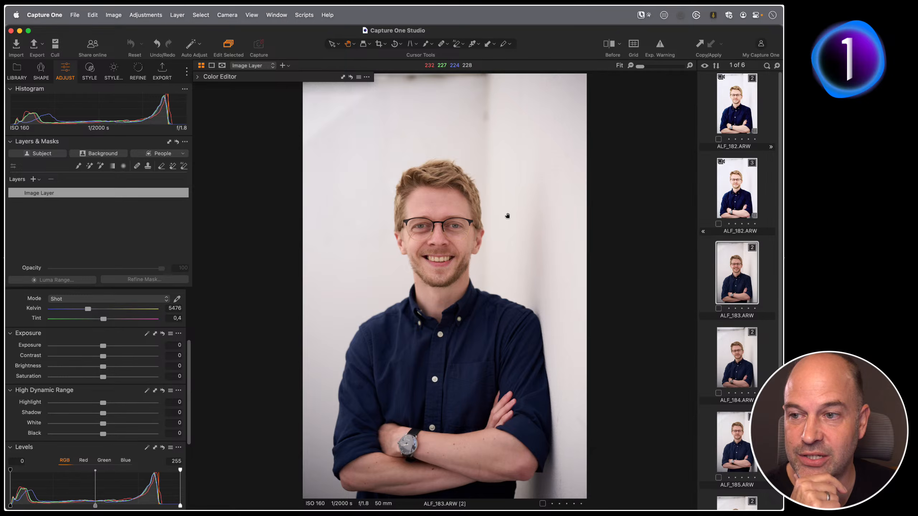
scroll(122, 313, "up", 3)
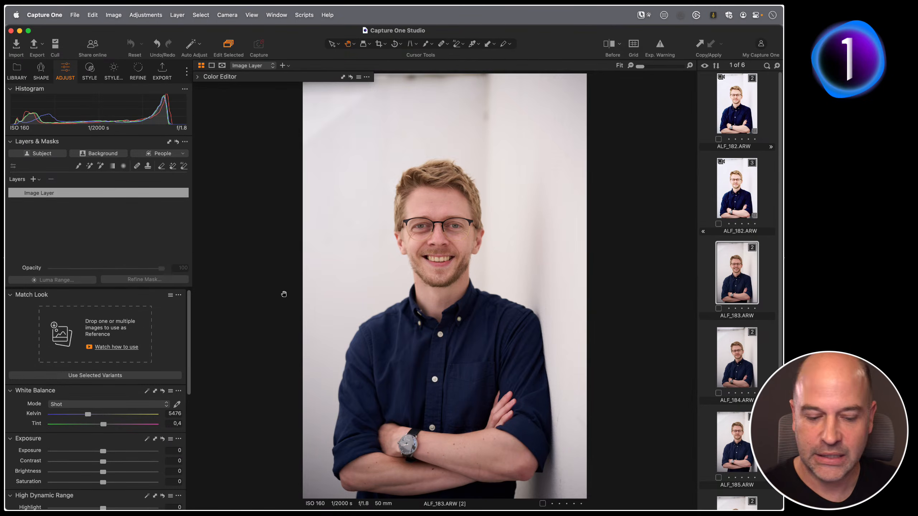
Browse through the portraits in the collection, comparing them side by side and one by one.
key("super+alt+v")
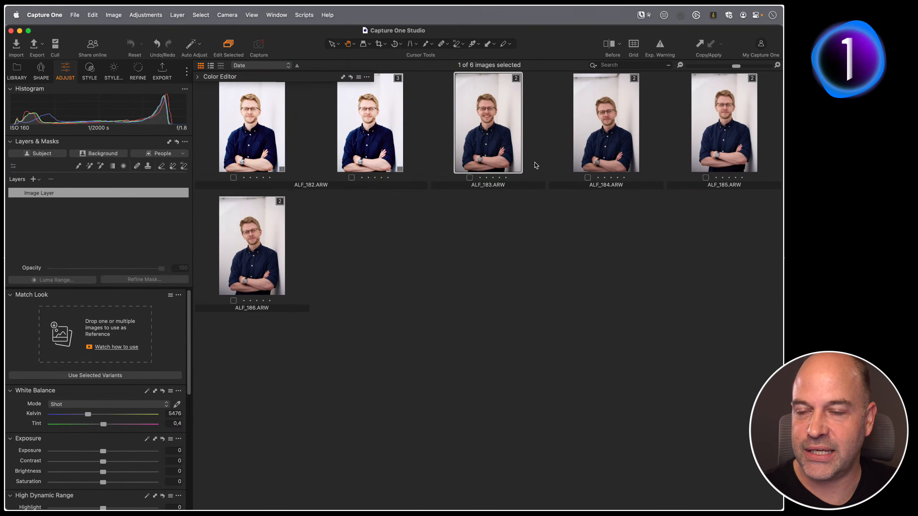
key("super+alt+v")
key("super+Right")
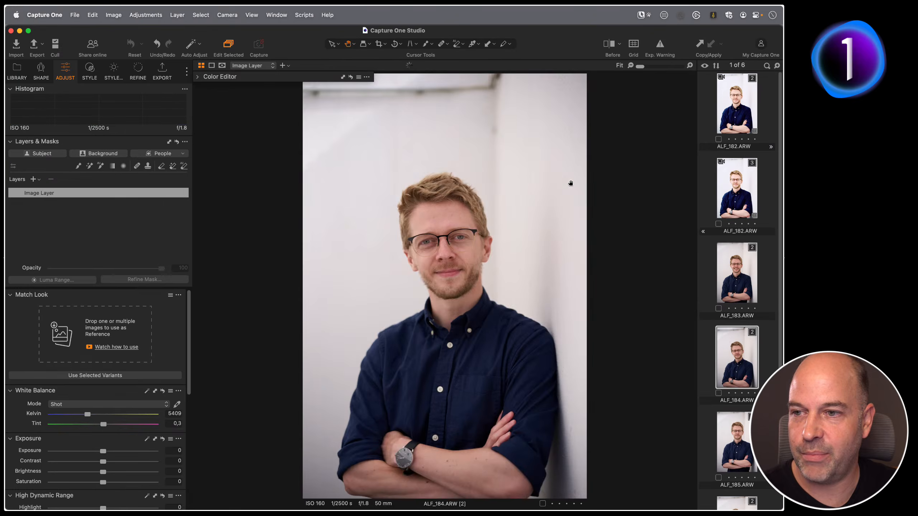
key("super+Left")
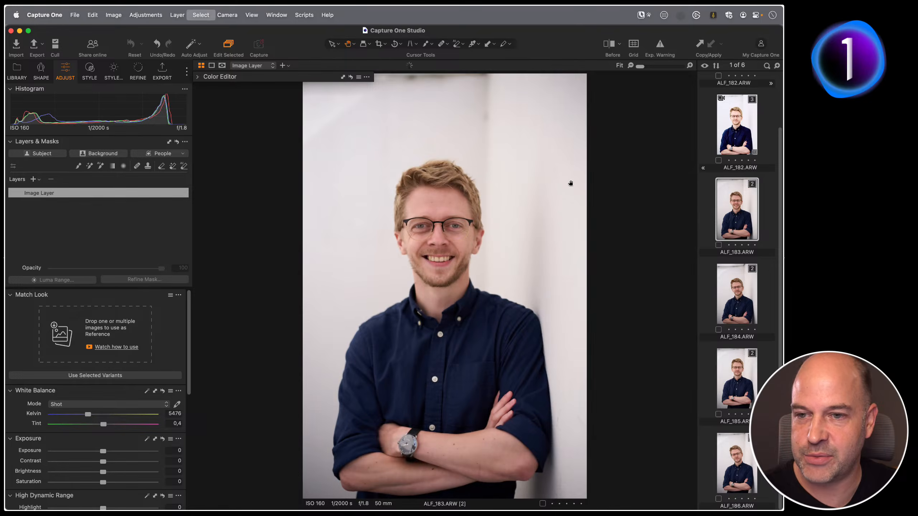
key("super+Right")
key("super+Right")
key("super+Right")
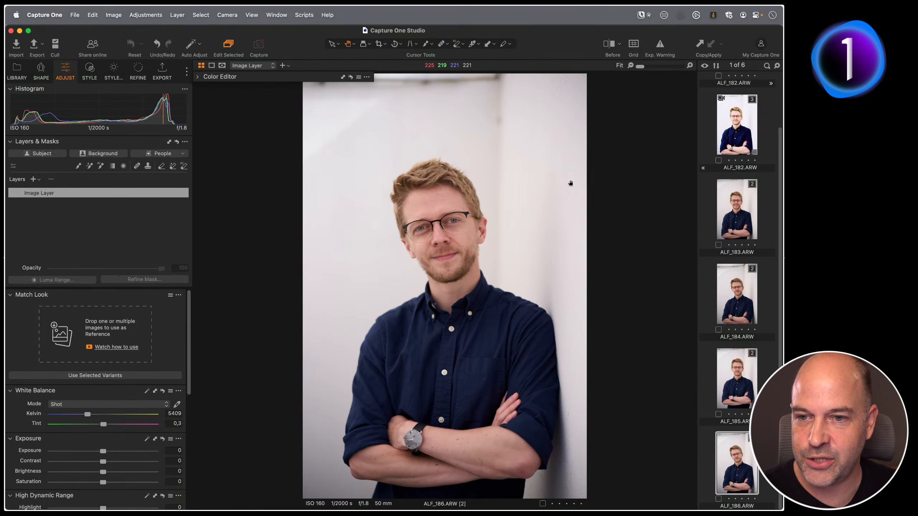
left_click(726, 296, "super")
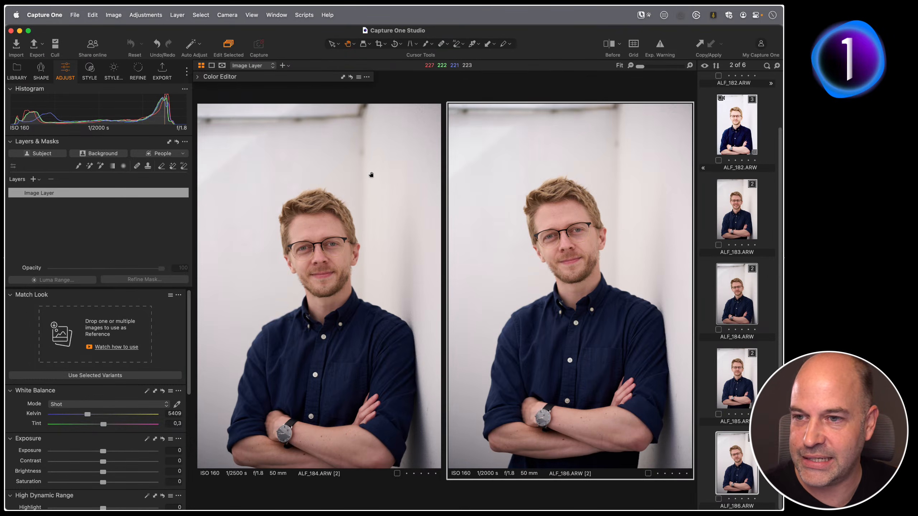
left_click(737, 214)
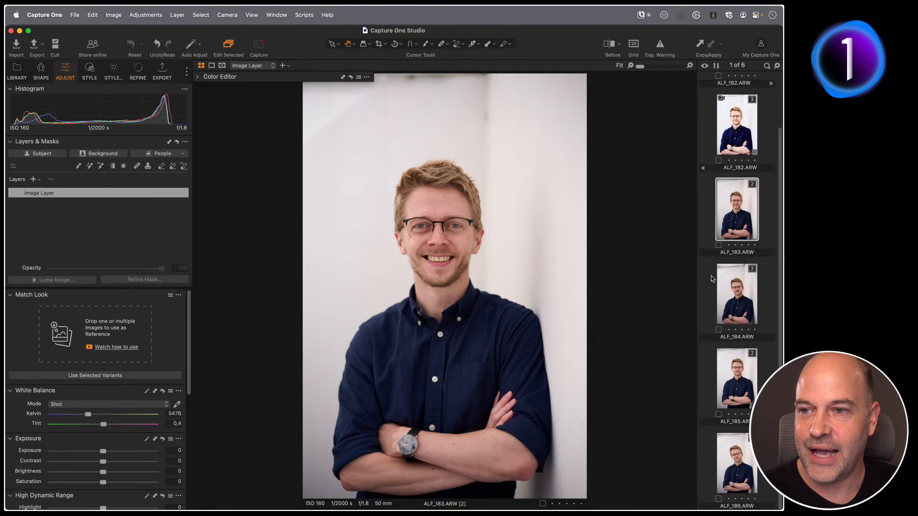
key("Down")
key("Down")
key("Down")
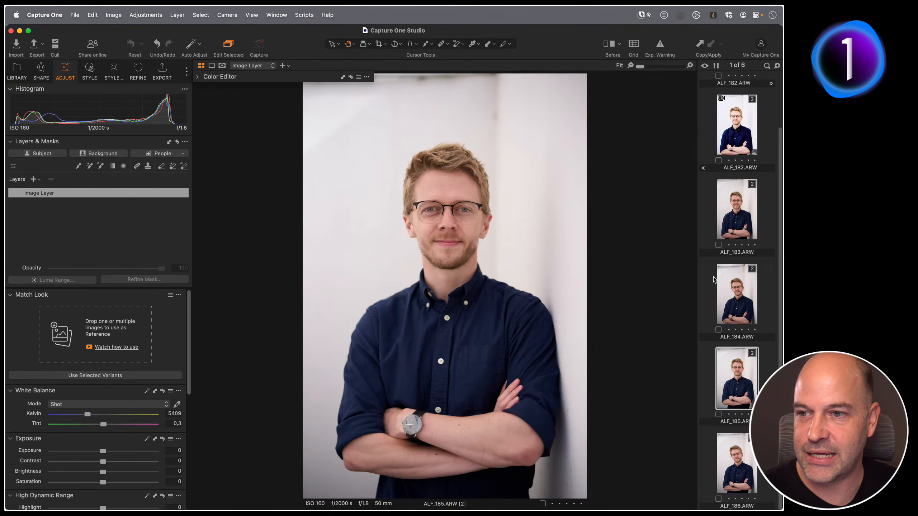
key("Up")
key("Up")
key("Up")
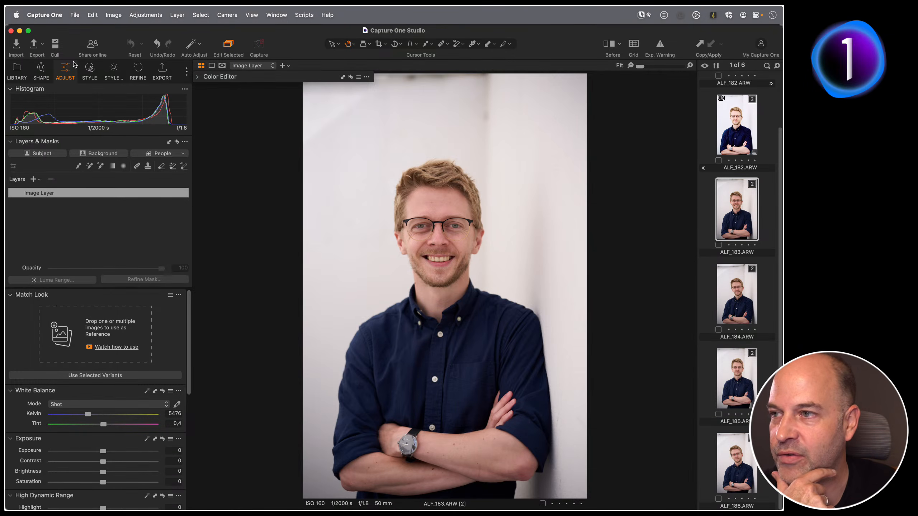
Apply the K100 - II style from the BEYOND FILM - Standard FILM group to the ALF_183 portrait.
left_click(91, 71)
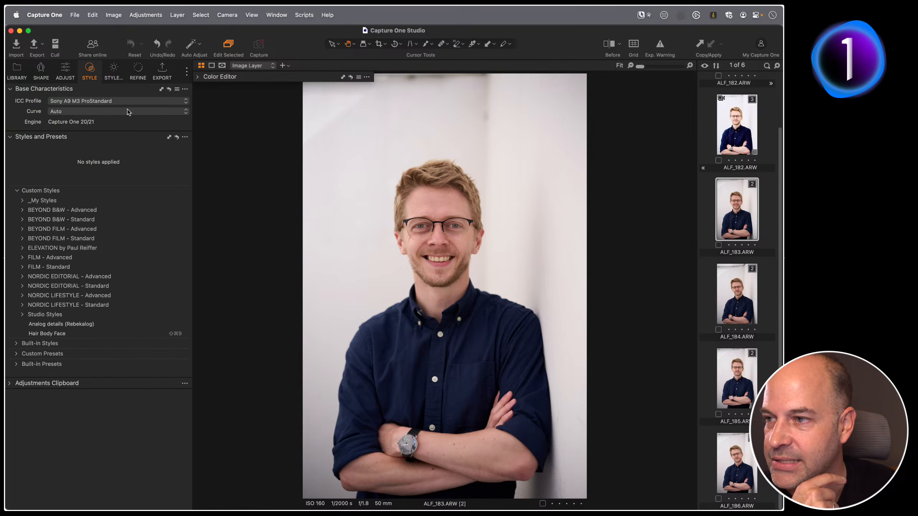
left_click(24, 267)
left_click(23, 267)
left_click(20, 239)
left_click(28, 248)
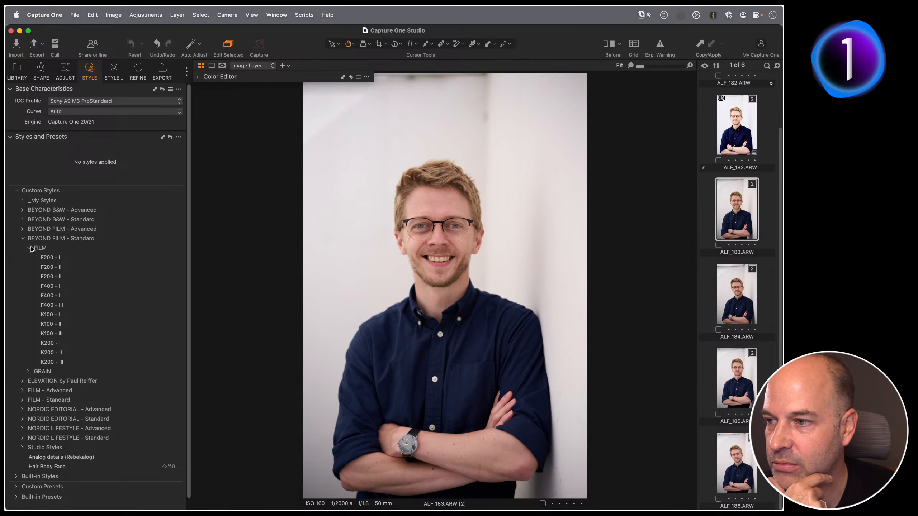
left_click(96, 325)
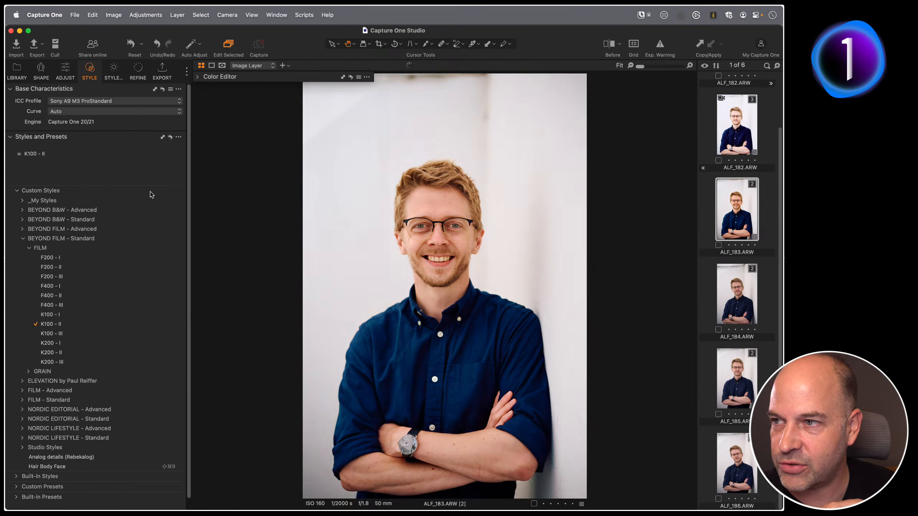
Adjust the ALF_183 image layer's white balance to 4905 K, Brightness to 4 and Saturation to 11.
left_click(67, 71)
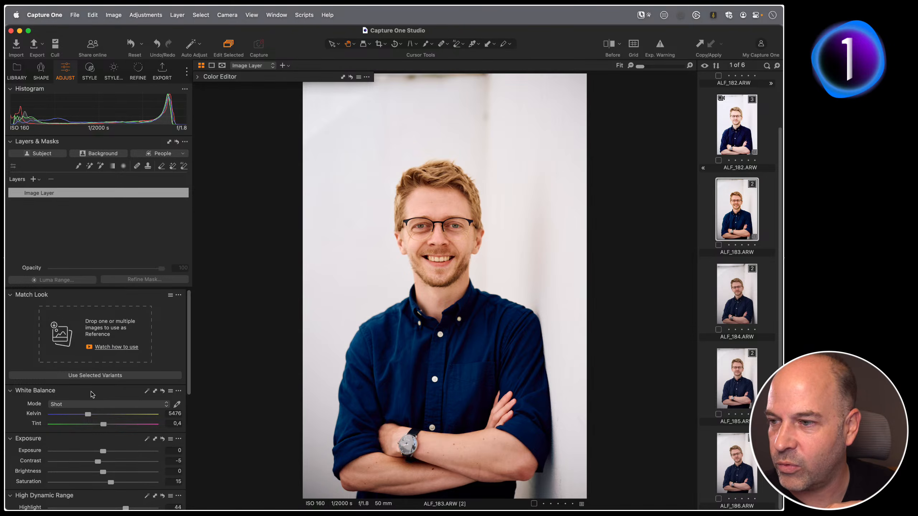
left_click_drag(88, 414, 85, 415)
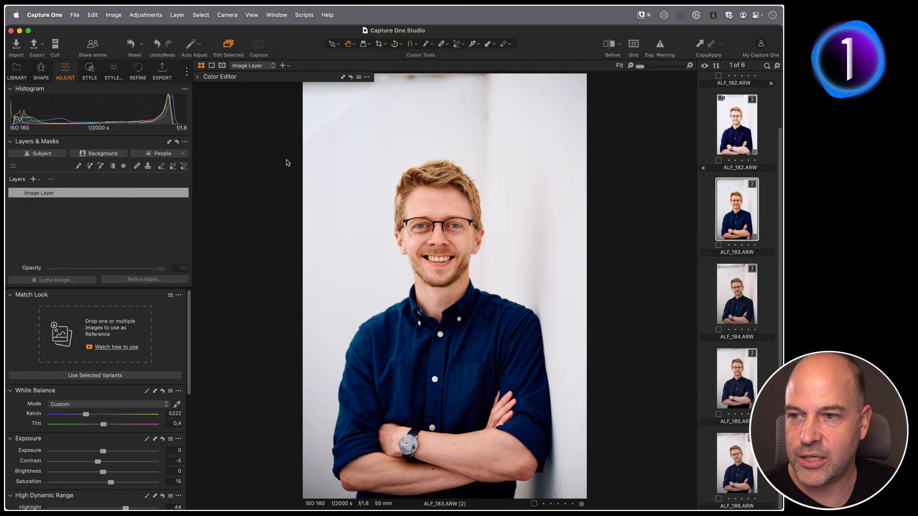
scroll(128, 444, "down", 3)
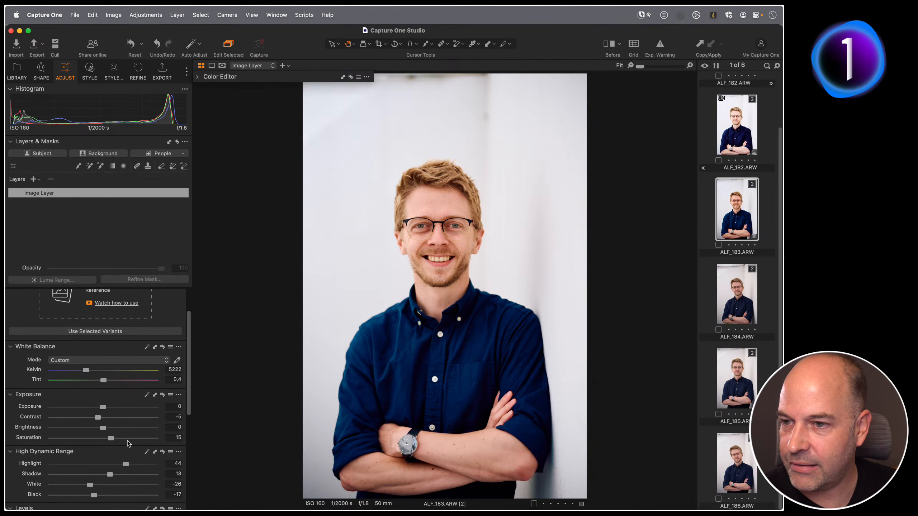
left_click_drag(103, 429, 109, 431)
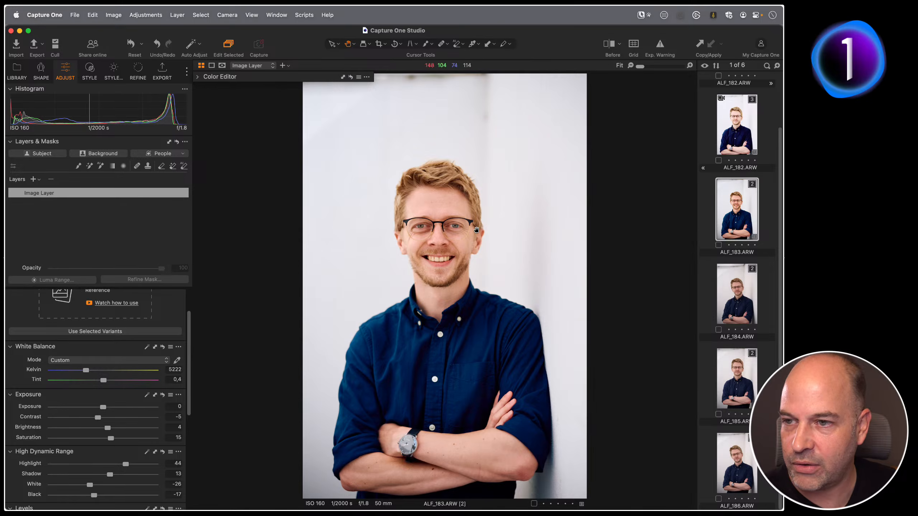
left_click(448, 227)
left_click_drag(86, 370, 84, 371)
left_click_drag(111, 439, 108, 439)
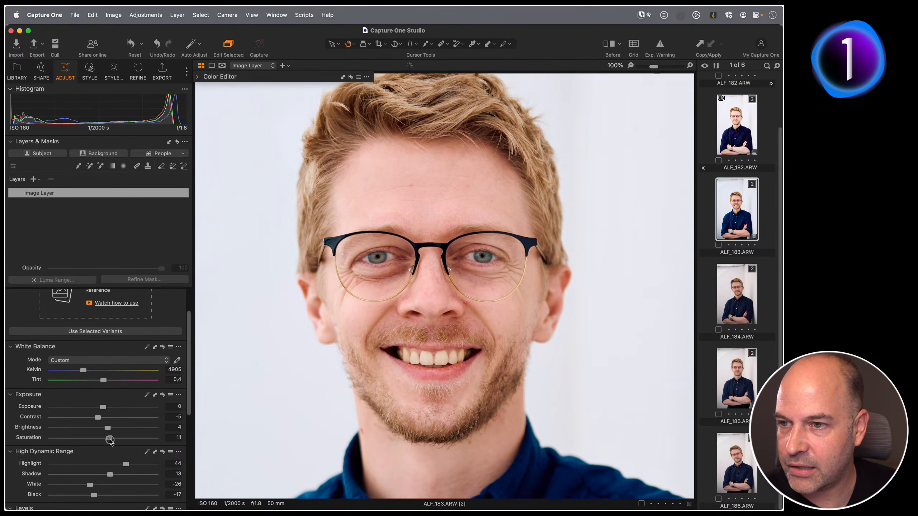
Create a Face Skin mask from the People AI masks.
left_click(183, 154)
left_click(144, 181)
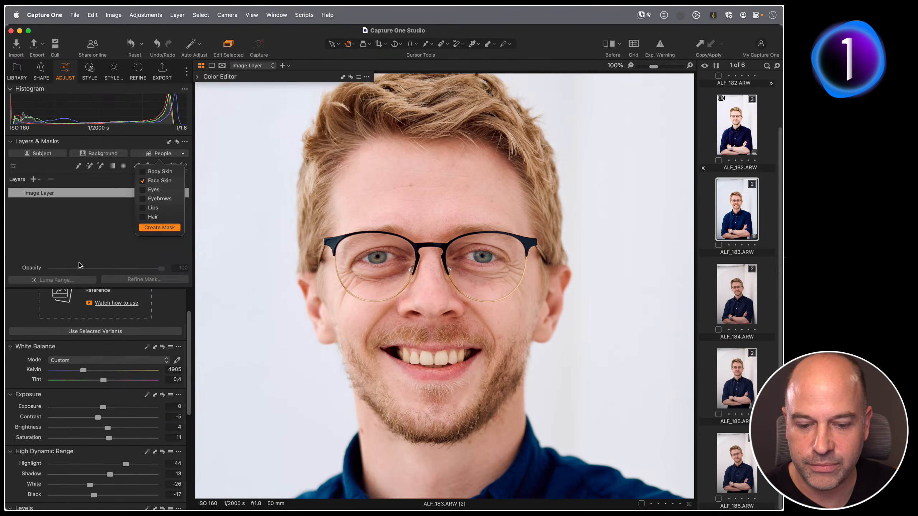
key("Return")
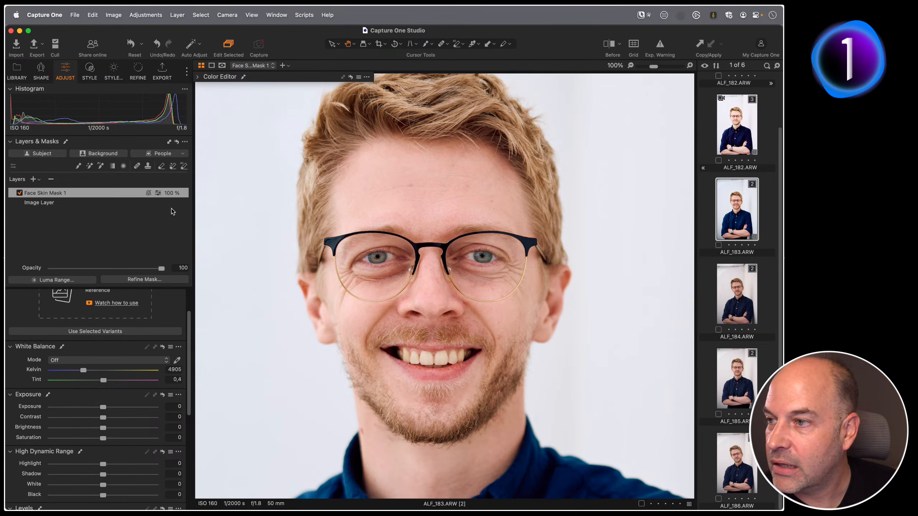
In the Color Editor's Skin Tone mode on the face mask, pick the skin colour, widen the range and set Hue uniformity to 100.
scroll(131, 356, "down", 5)
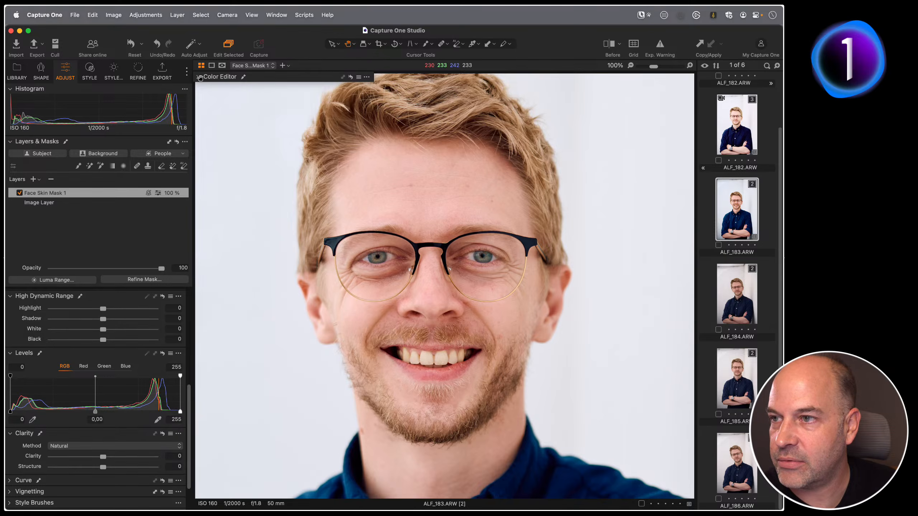
left_click(199, 78)
left_click_drag(265, 76, 221, 84)
left_click(298, 241)
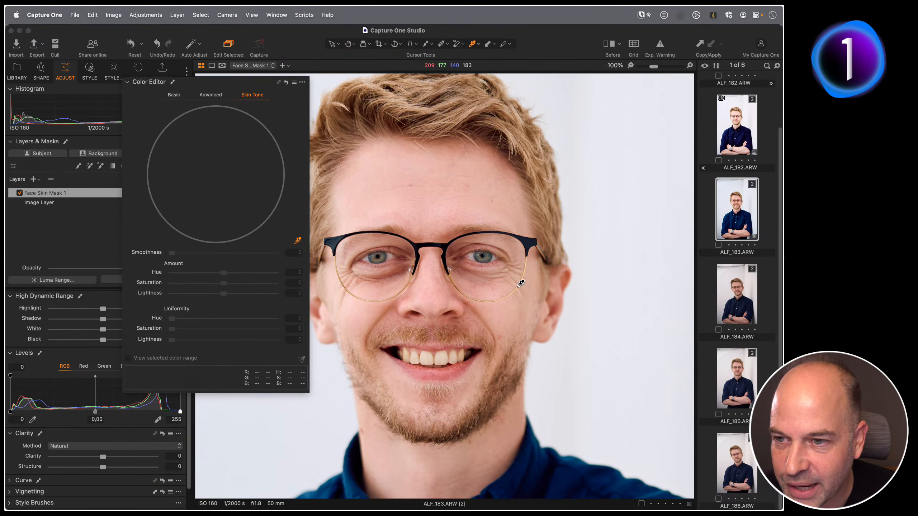
left_click(360, 322)
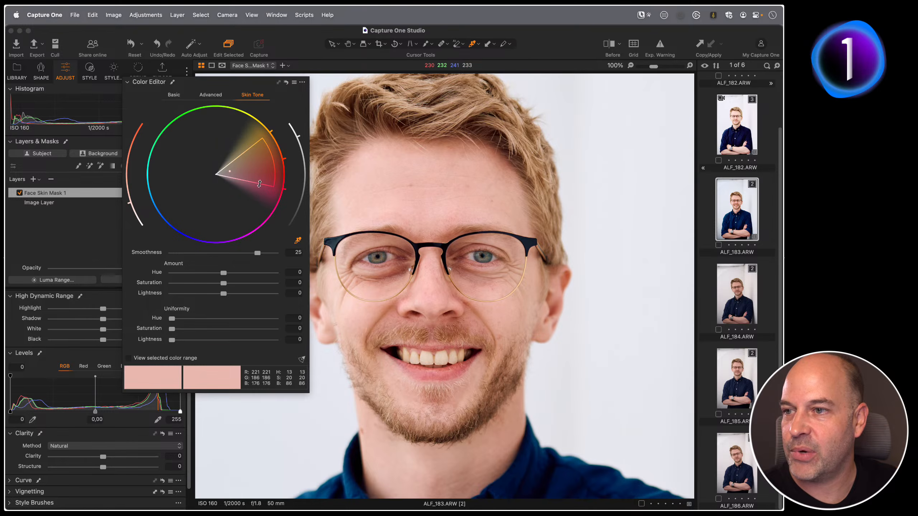
left_click_drag(259, 184, 244, 204)
left_click_drag(172, 319, 275, 318)
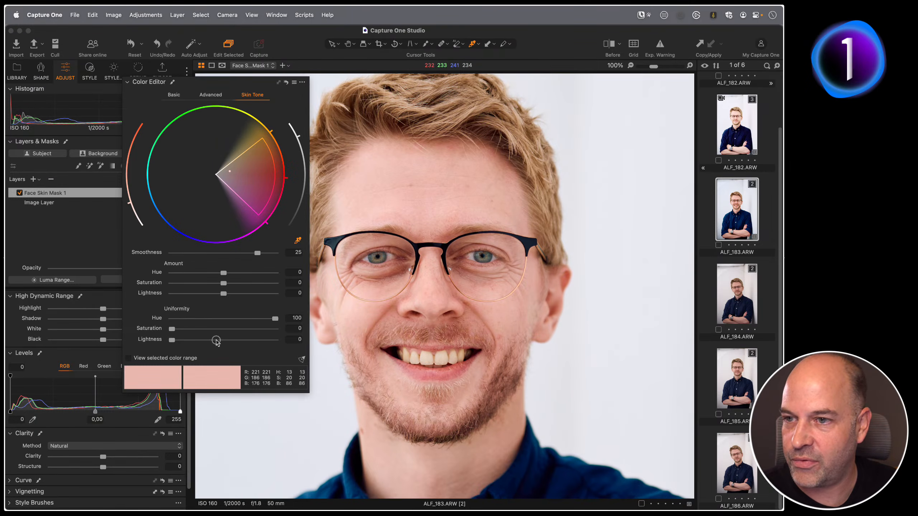
Compare the Face Skin mask switched on and off, view its overlay, and close the Color Editor.
left_click(19, 192)
left_click(19, 193)
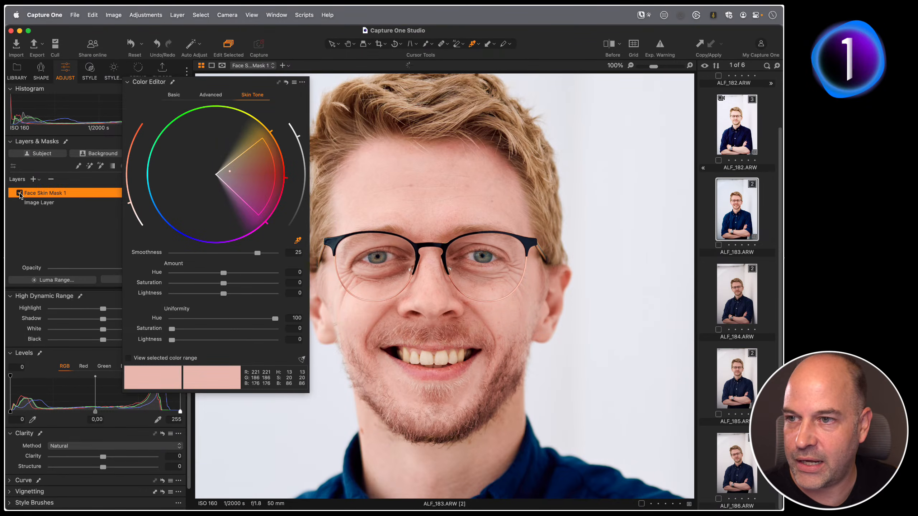
left_click(19, 193)
left_click(19, 193)
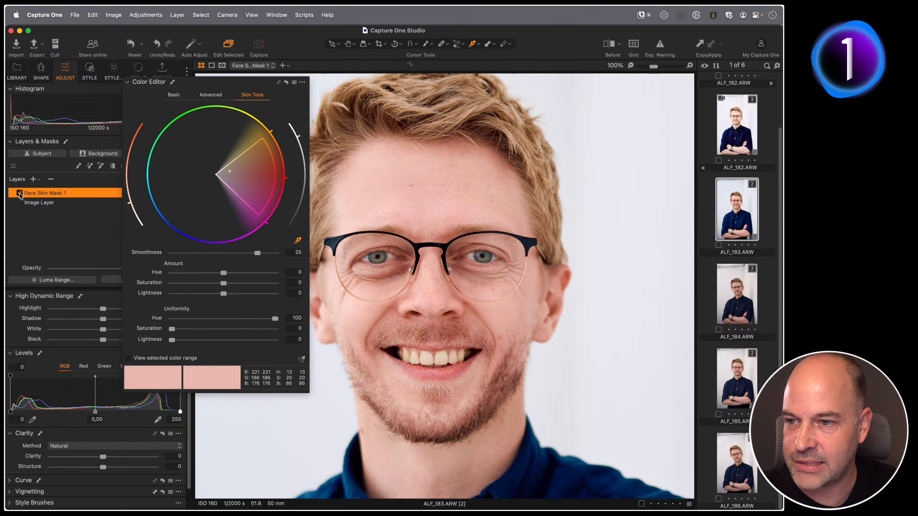
key("m")
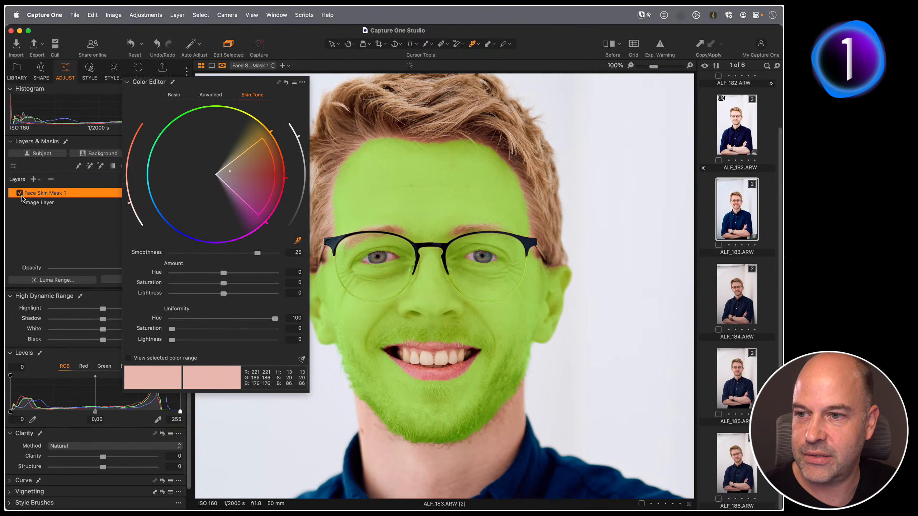
key("m")
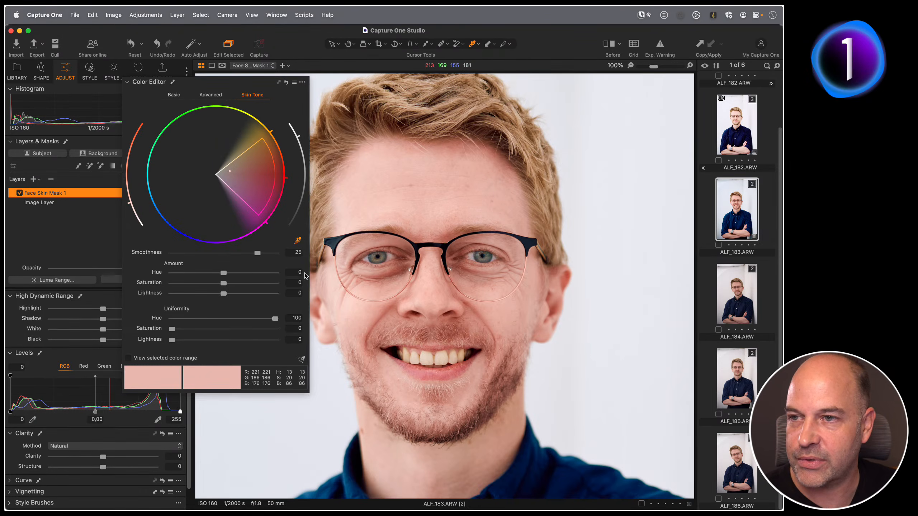
left_click(127, 83)
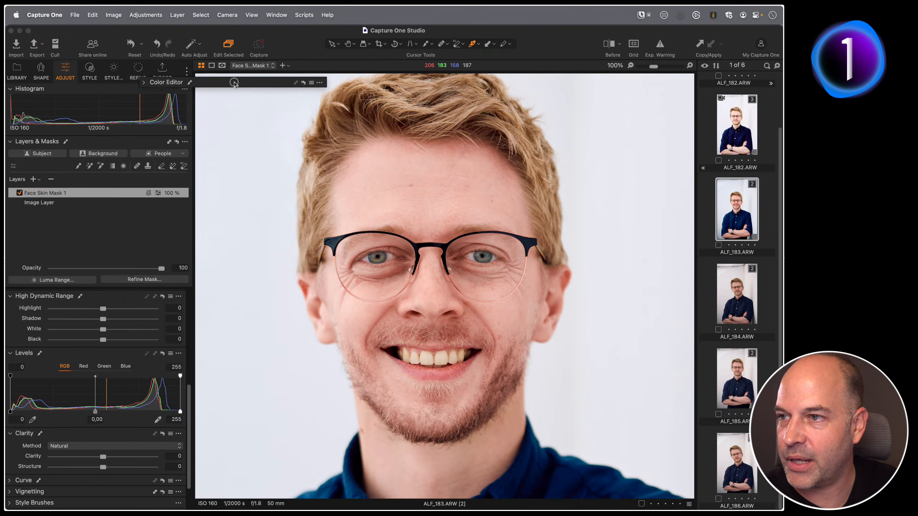
Create a Hair mask from the People AI masks and set its Clarity to 45.
left_click(181, 155)
left_click(143, 181)
left_click(143, 216)
left_click(155, 229)
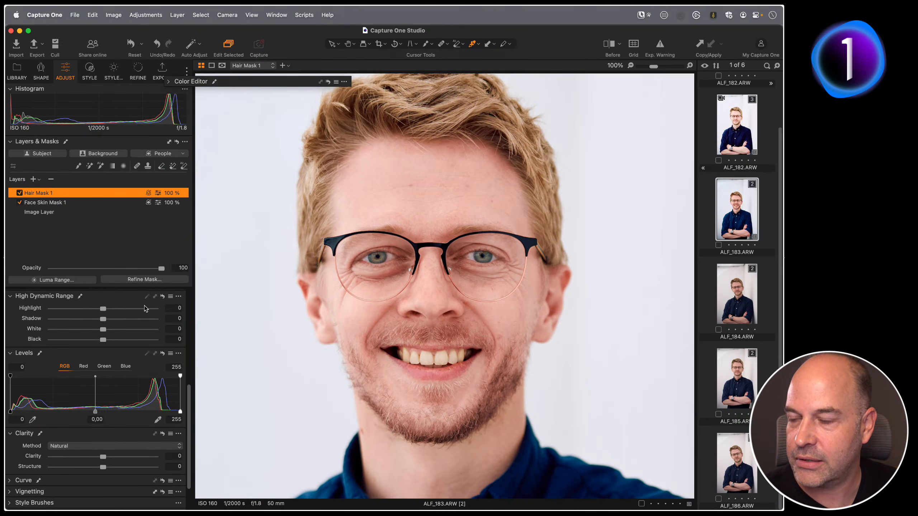
scroll(77, 401, "down", 3)
left_click_drag(103, 414, 126, 414)
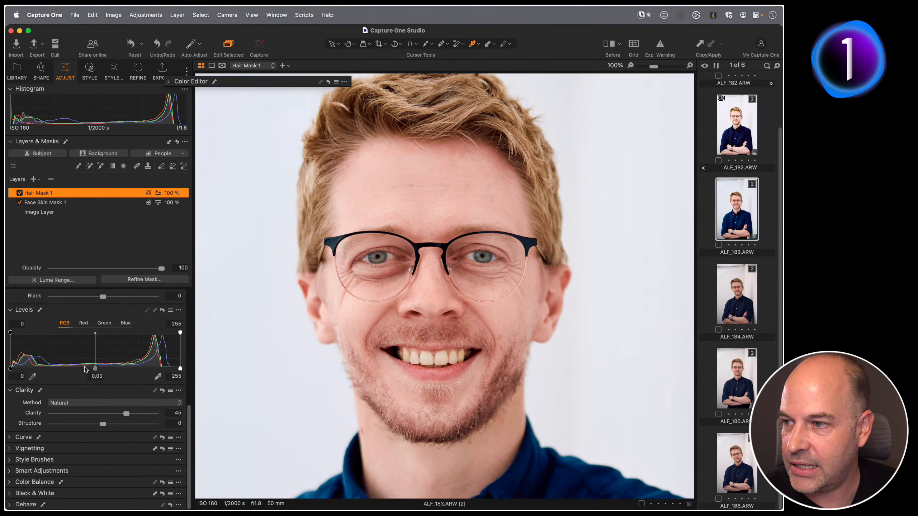
On the hair mask, try lowering Exposure and reset it, then set Structure to 7.
scroll(70, 408, "up", 15)
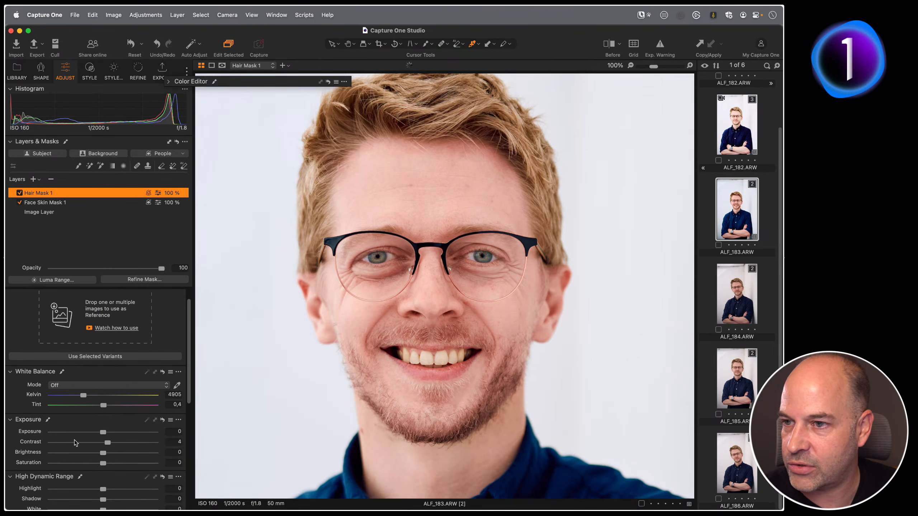
left_click_drag(103, 432, 72, 432)
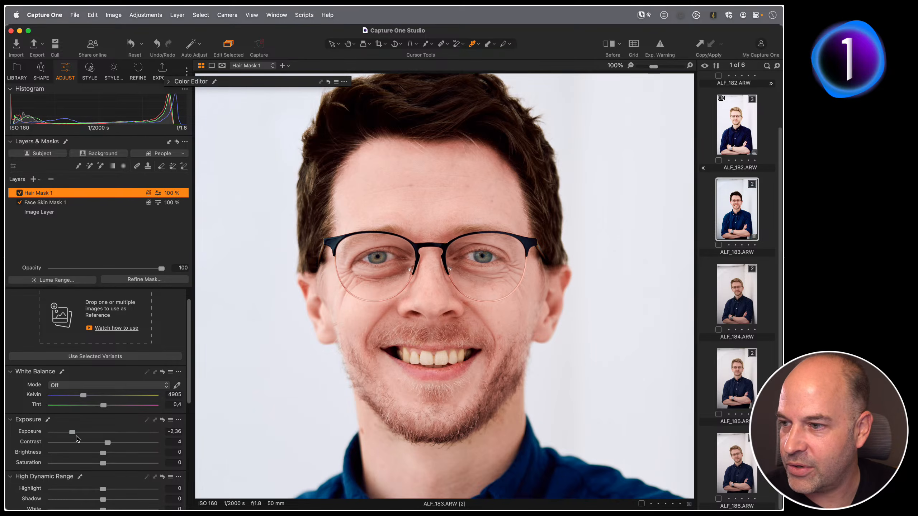
double_click(72, 433)
scroll(68, 434, "down", 5)
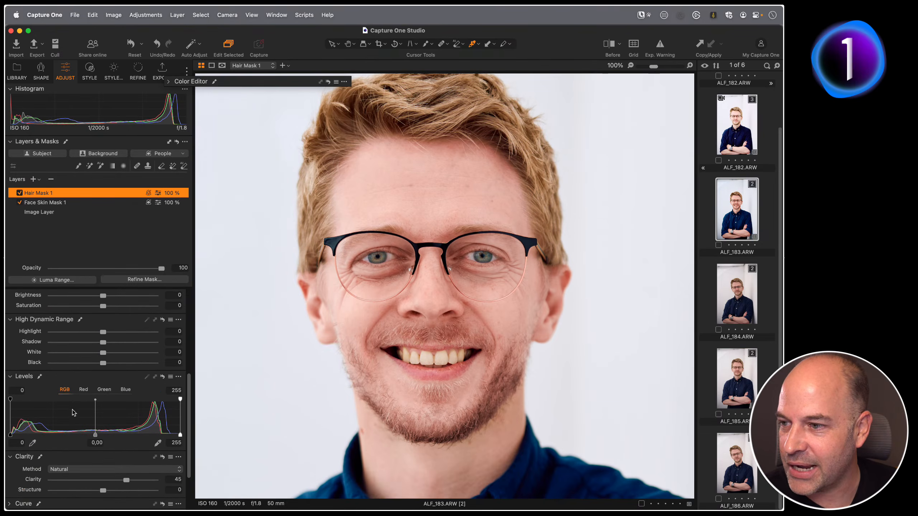
left_click_drag(103, 491, 106, 490)
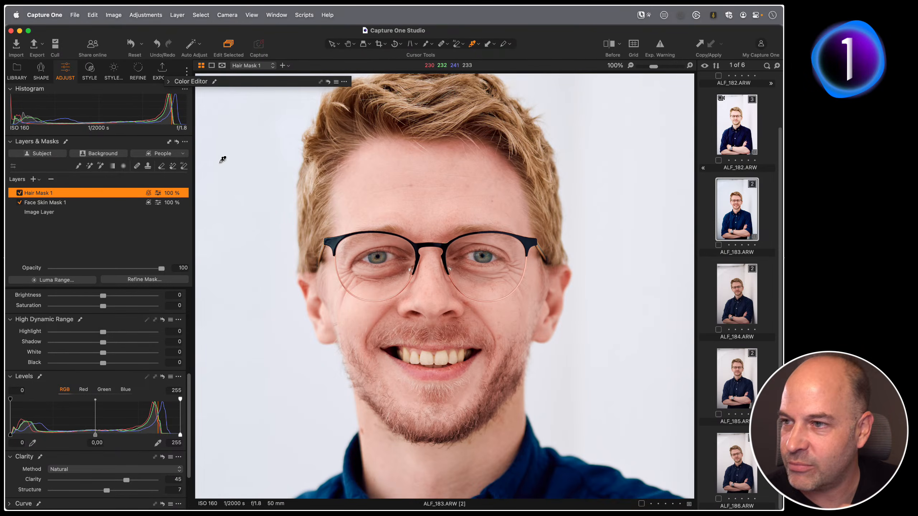
Create an Eyes mask from the People AI masks and set its Structure to 10.
left_click(183, 154)
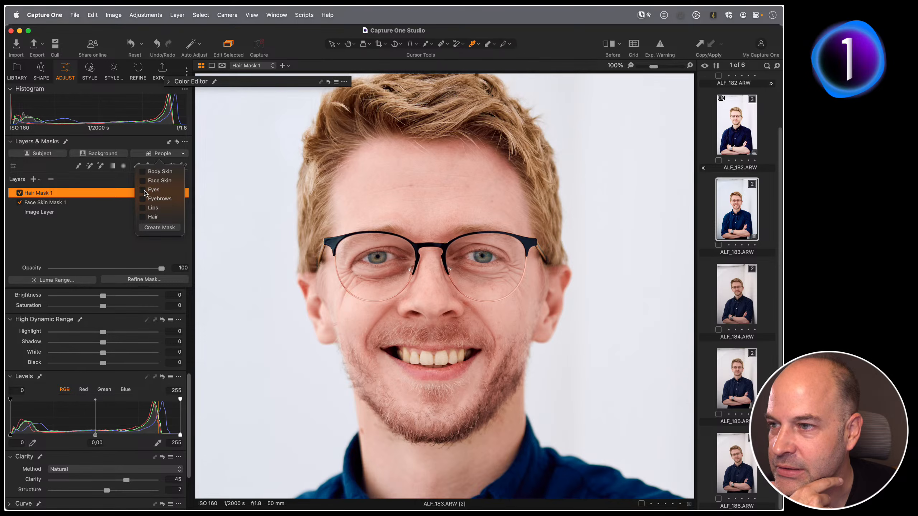
left_click(152, 227)
scroll(132, 383, "up", 5)
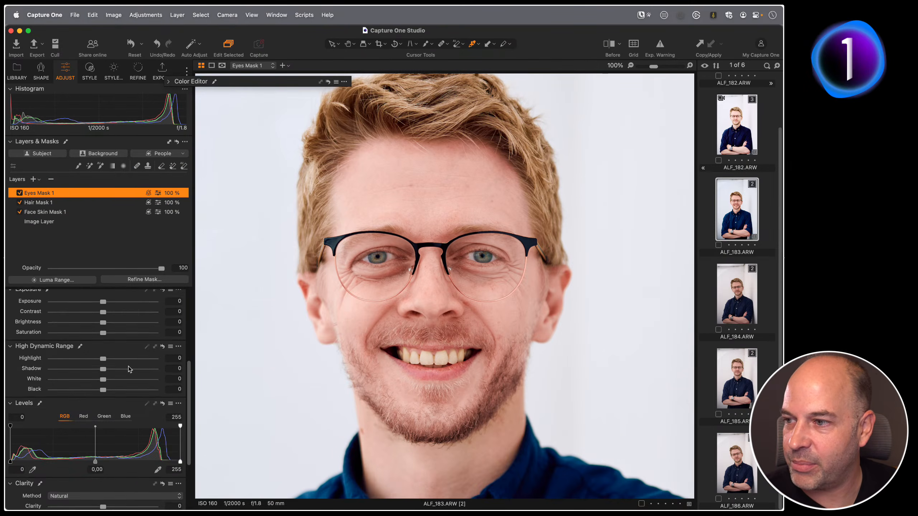
scroll(109, 420, "down", 1)
mouse_move(104, 459)
left_mouse_down()
mouse_move(115, 459)
mouse_move(105, 458)
mouse_move(108, 474)
left_mouse_up()
scroll(87, 434, "down", 8)
scroll(78, 480, "down", 2)
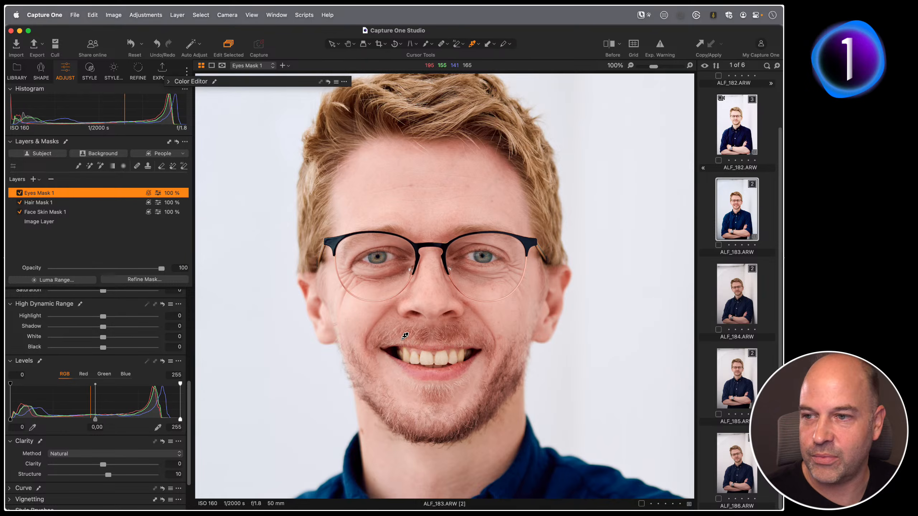
Zoom out to fit and look through the other portraits before returning to ALF_183.
key("h")
left_click(383, 328)
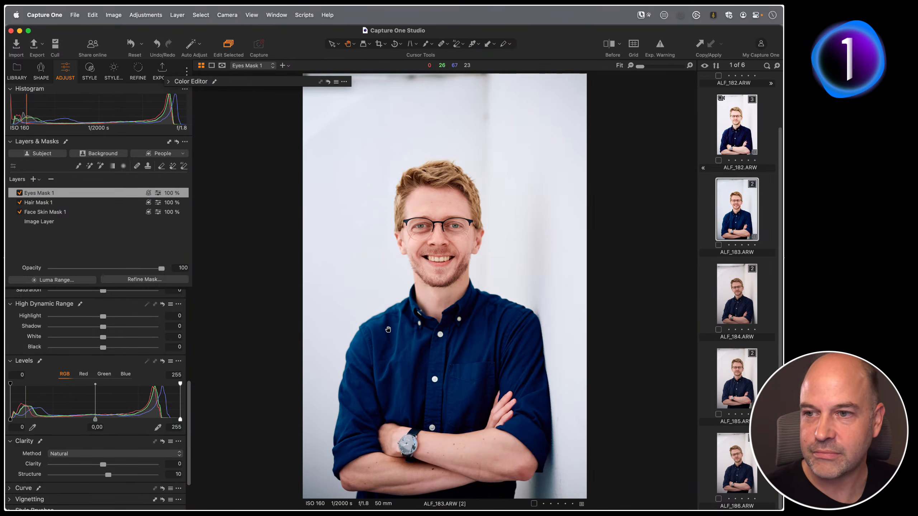
left_click(739, 305)
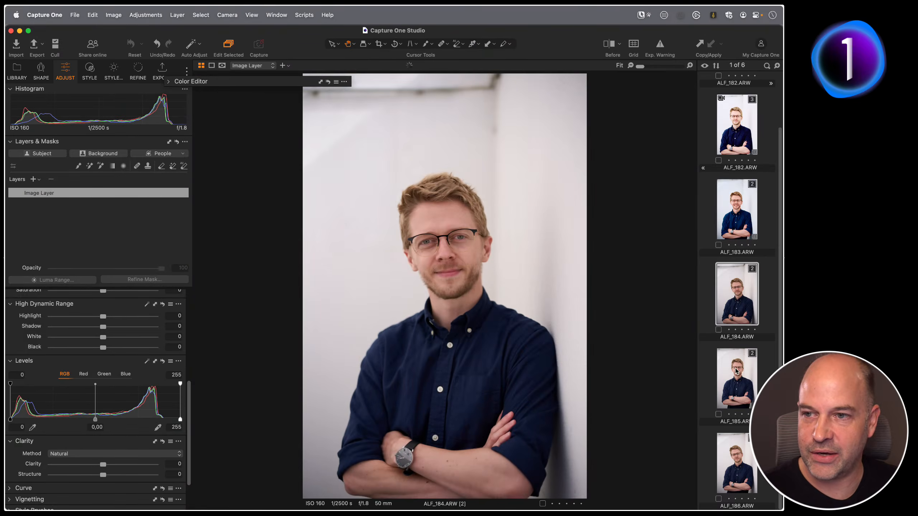
left_click(734, 369)
left_click(727, 452)
left_click(737, 226)
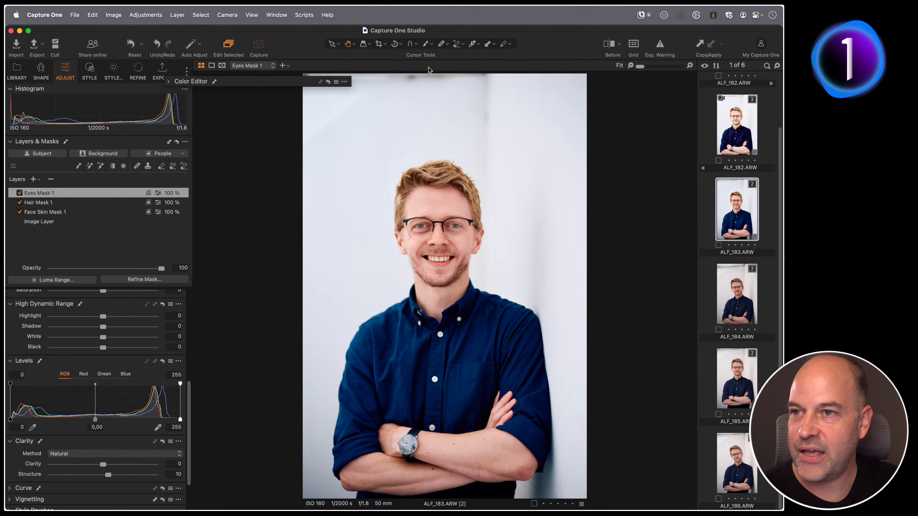
Copy ALF_183's adjustments, including the Eyes, Hair and Face Skin masks, to the adjustments clipboard.
left_click(89, 71)
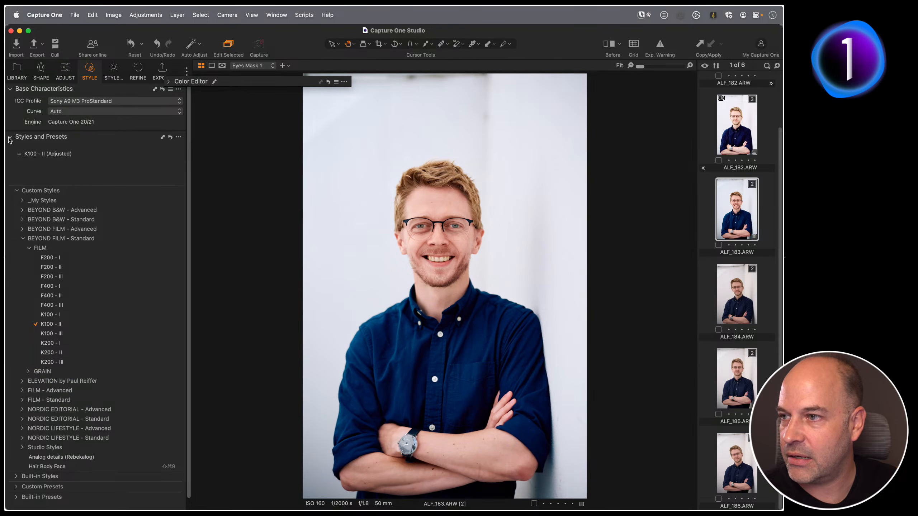
left_click(10, 138)
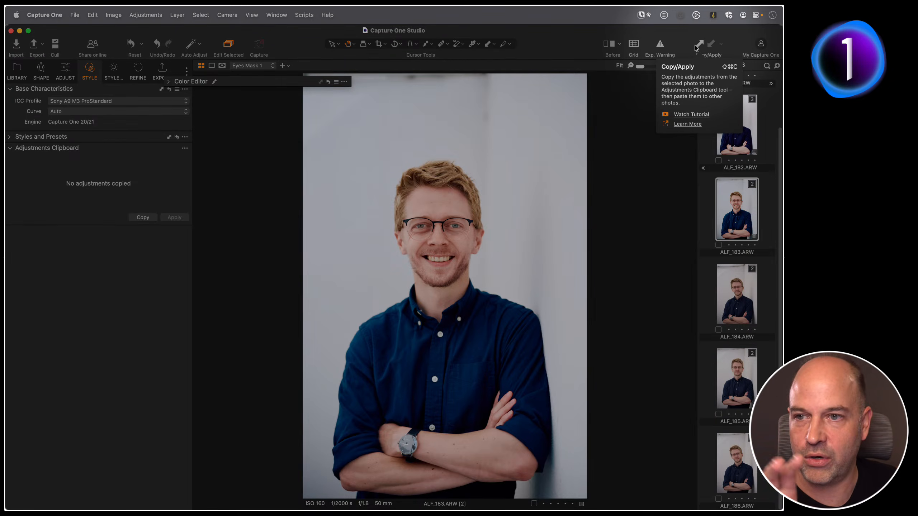
left_click(696, 46)
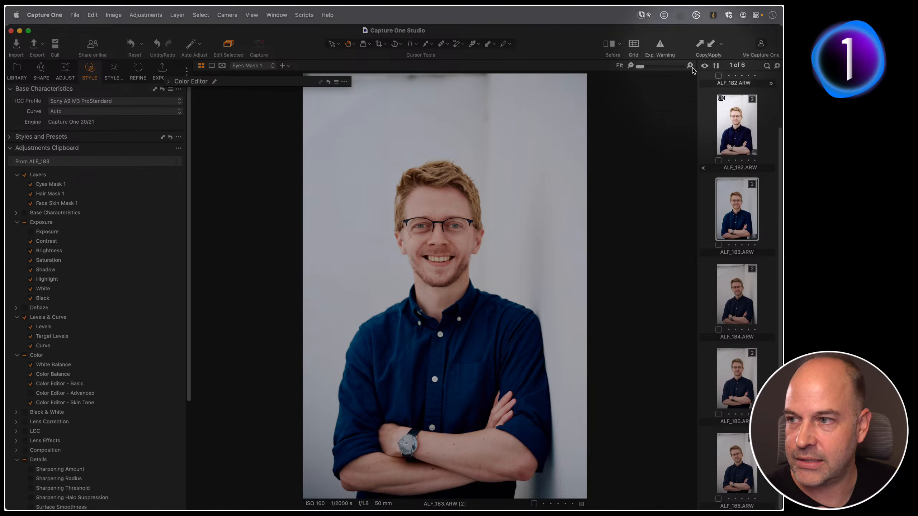
key("F5")
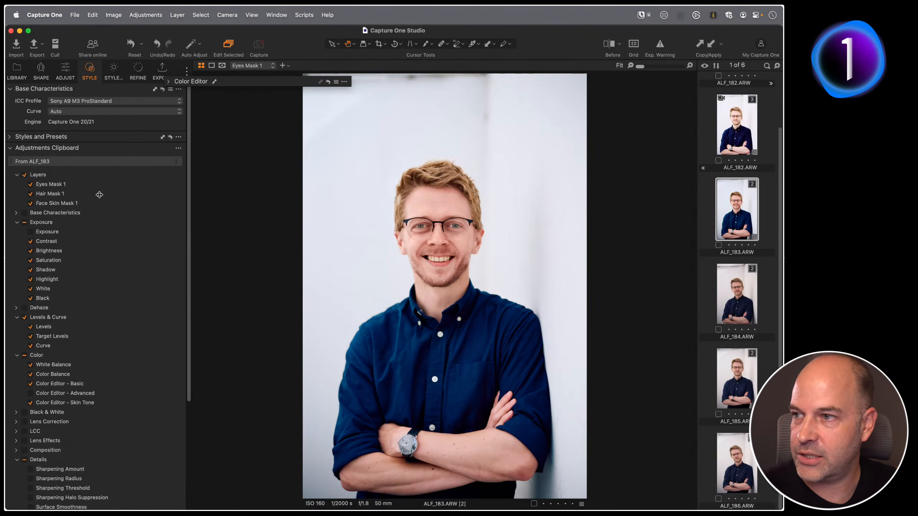
left_click(431, 182)
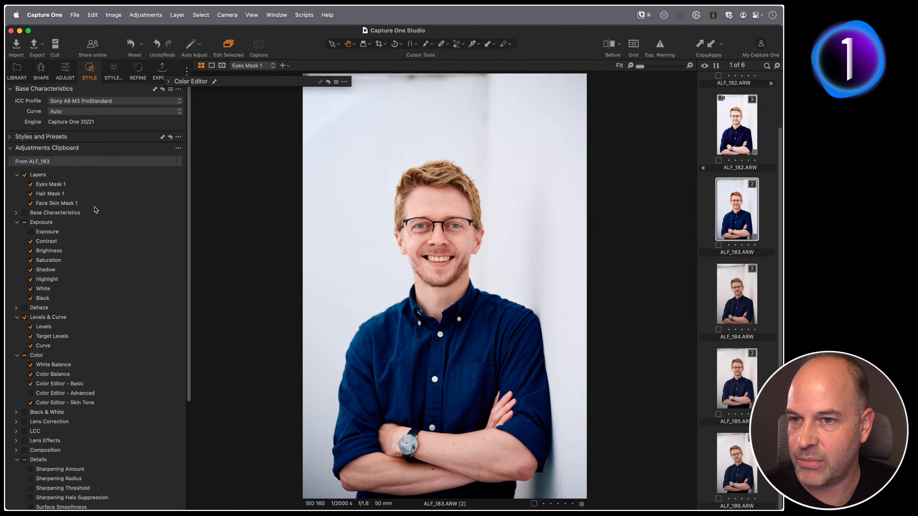
Select portraits ALF_184 through ALF_186 and apply the copied clipboard adjustments to all three.
left_click(737, 301)
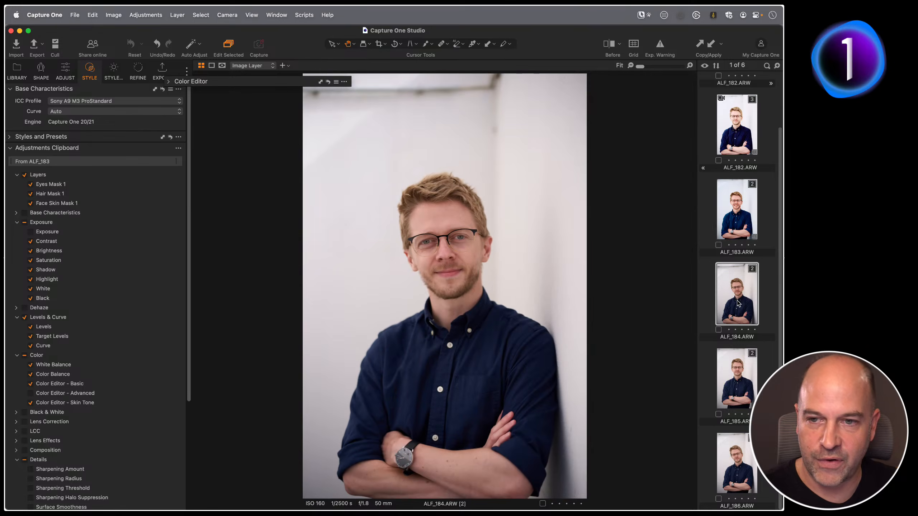
left_click(741, 444, "shift")
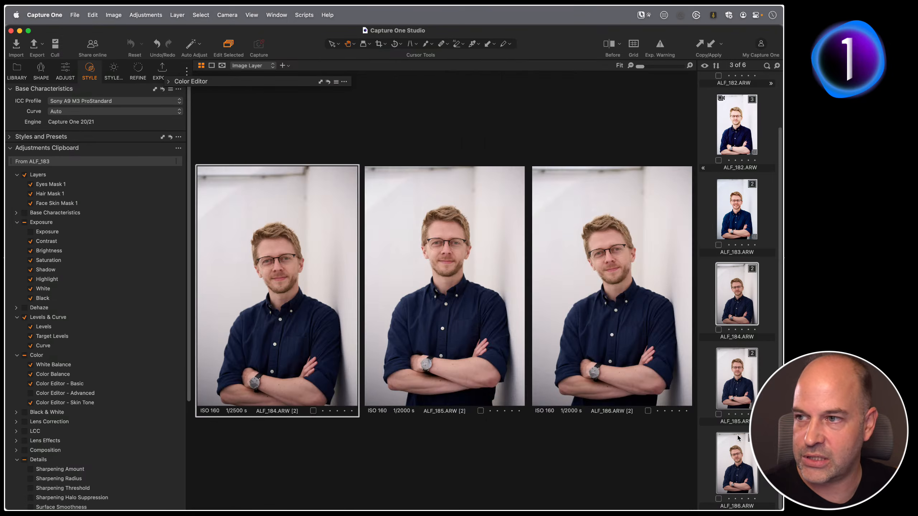
left_click(710, 44)
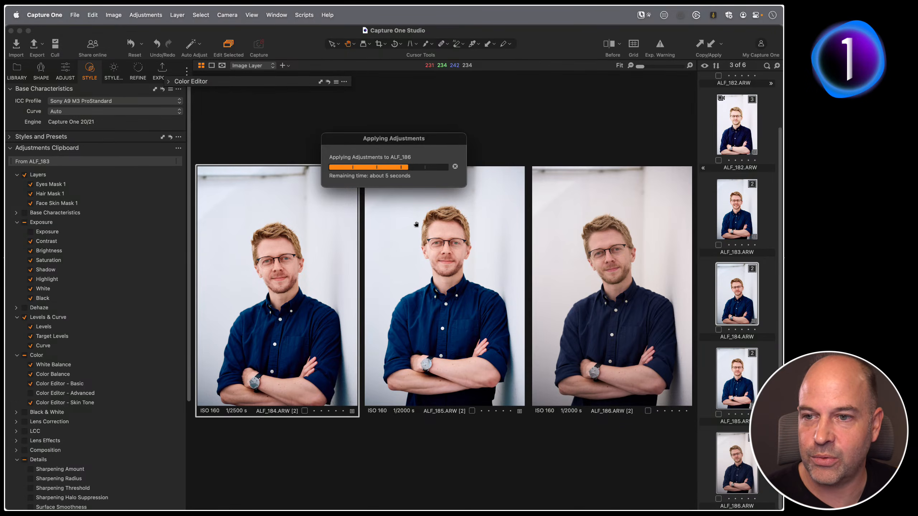
Inspect the Face Skin and Hair mask overlays on each of the three portraits to check the applied masks.
left_click(68, 78)
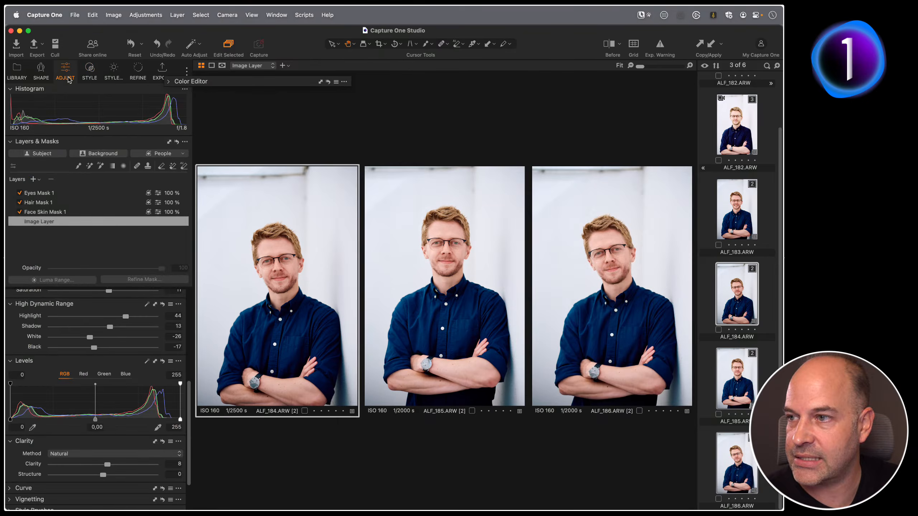
left_click(56, 212)
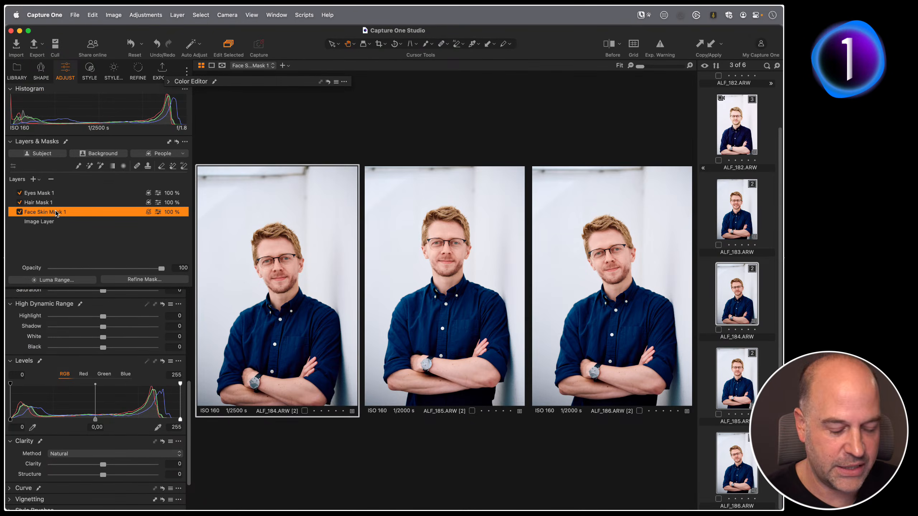
key("m")
left_click(410, 242)
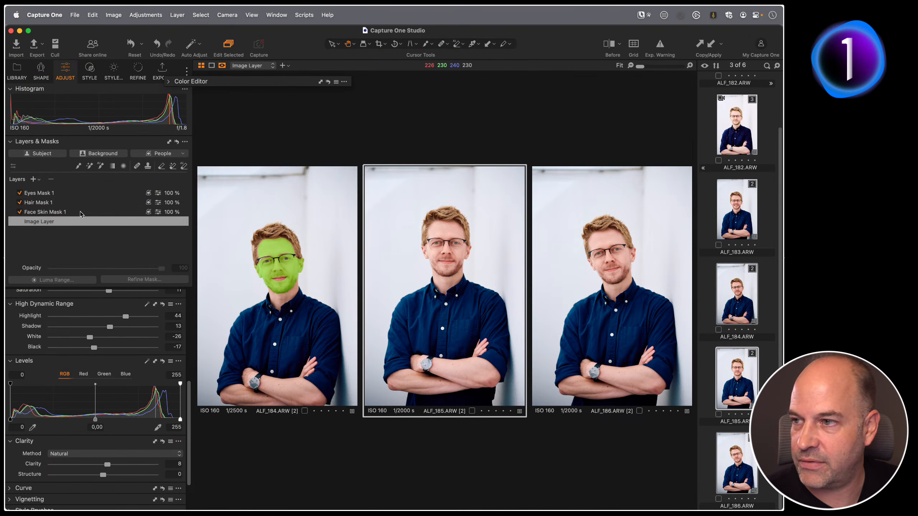
left_click(81, 212)
left_click(566, 248)
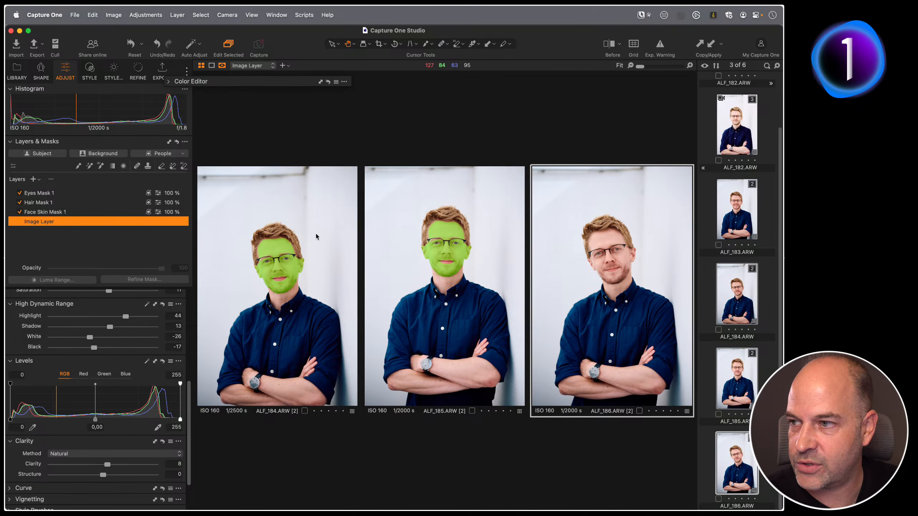
left_click(95, 212)
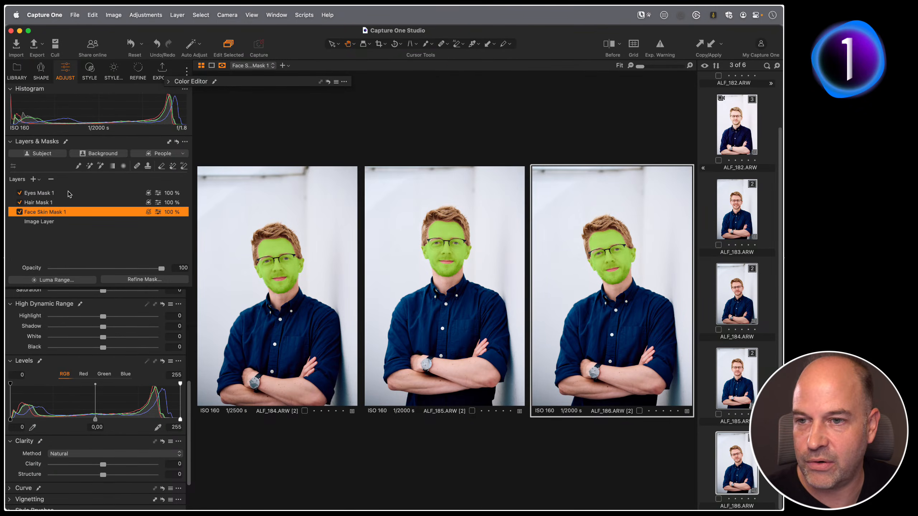
left_click(50, 203)
left_click(49, 193)
left_click(53, 202)
left_click(437, 252)
left_click(62, 203)
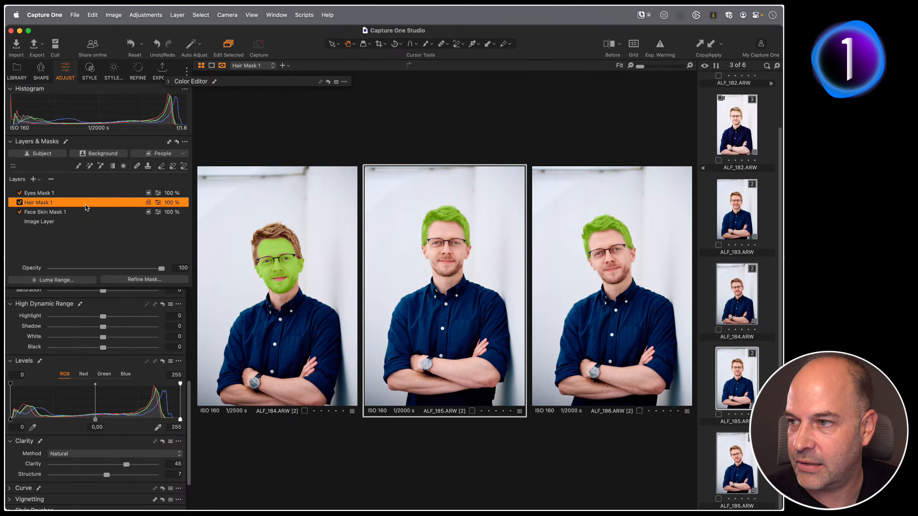
left_click(258, 251)
left_click(70, 203)
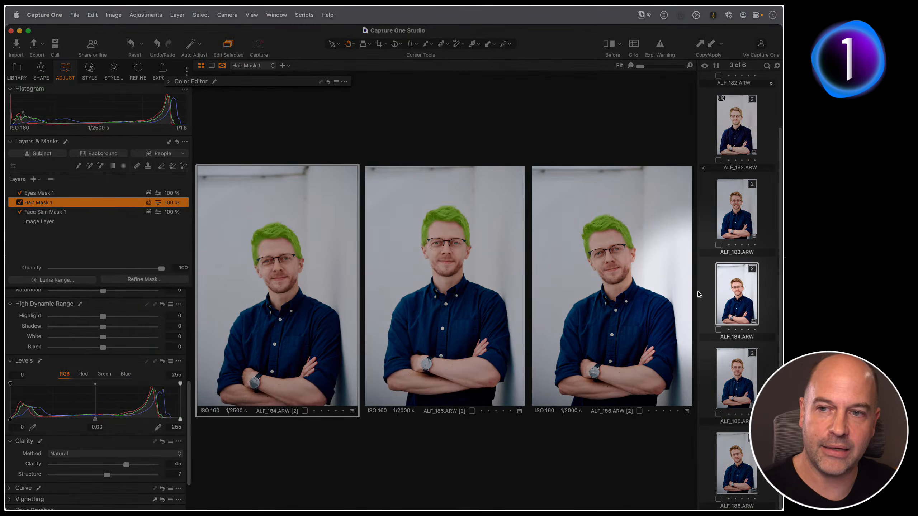
key("m")
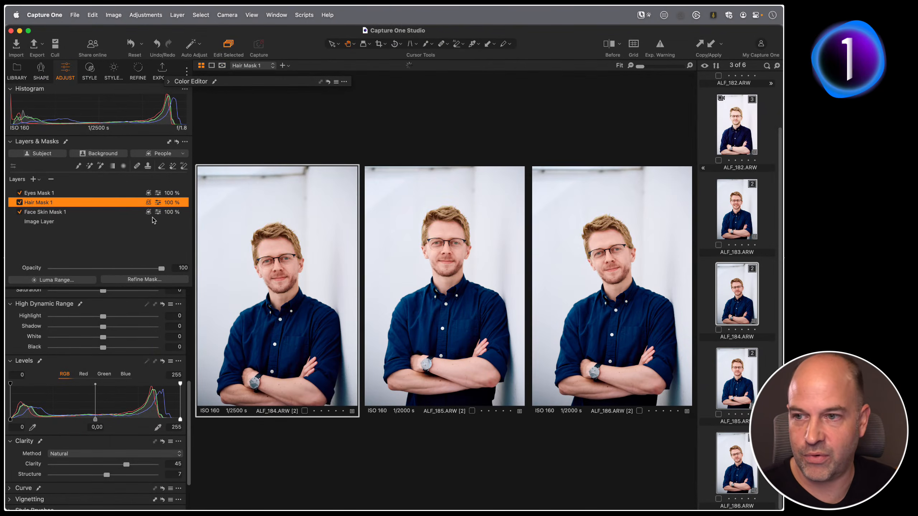
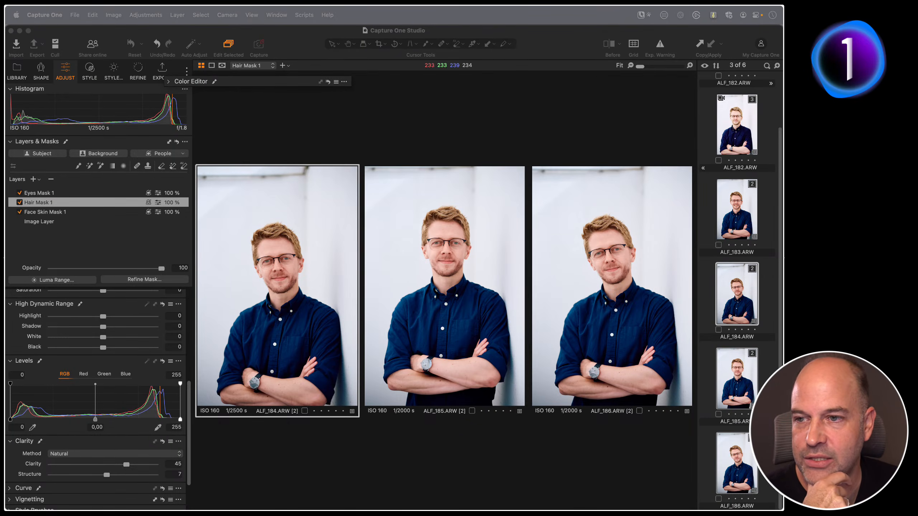
Select ALF_185, open the Shape tools and switch the AI Crop mode from Face to Subject and then Auto.
left_click(450, 246)
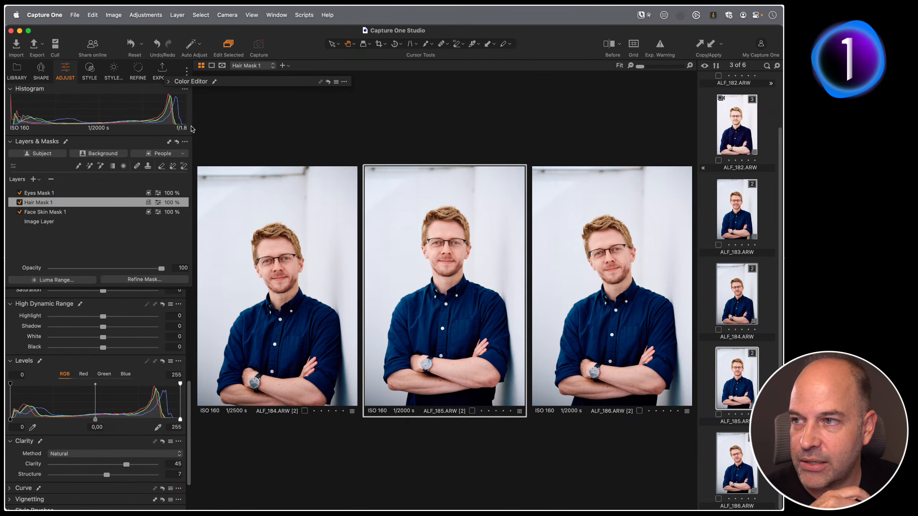
left_click(40, 73)
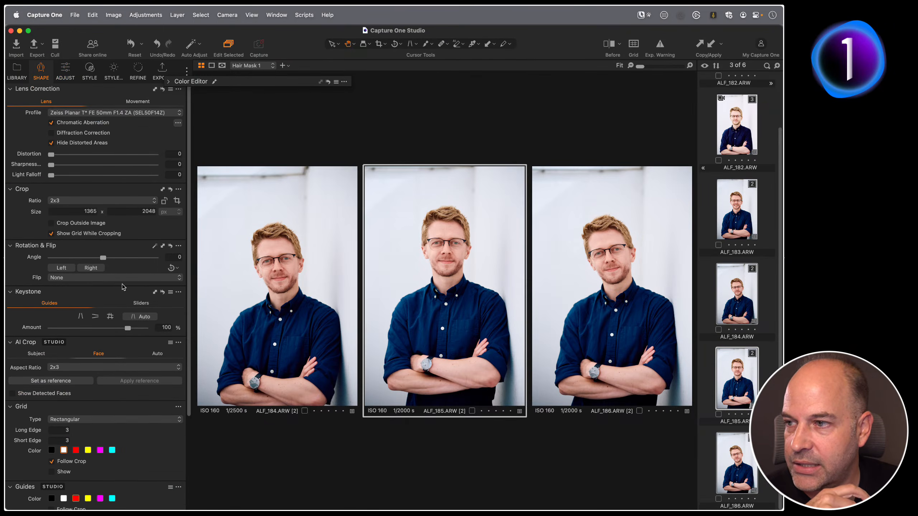
scroll(119, 284, "down", 5)
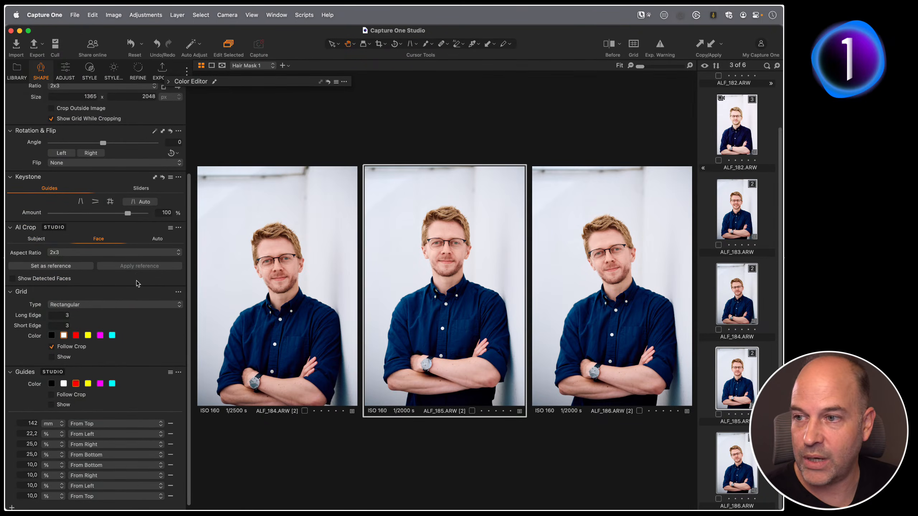
left_click(35, 240)
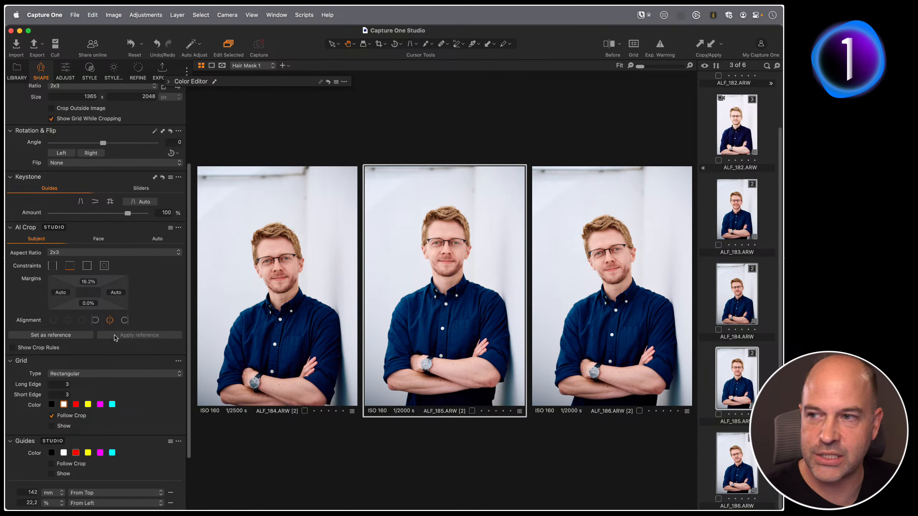
left_click(158, 240)
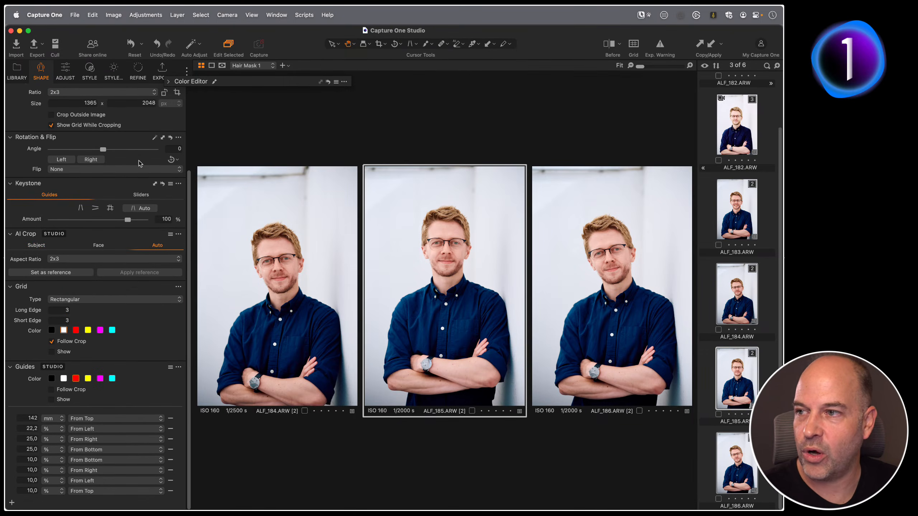
scroll(120, 203, "up", 5)
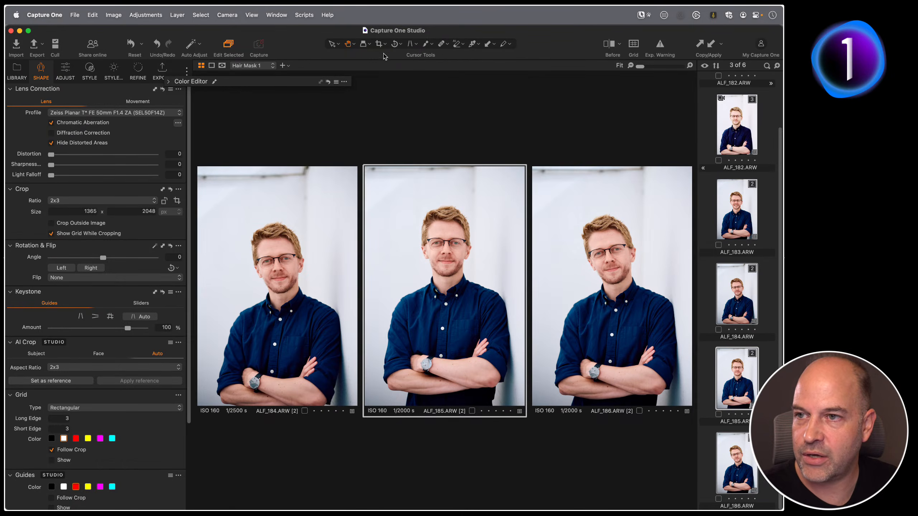
Crop ALF_184 with the Crop tool, framing a 2x3 crop from his head to his folded arms.
left_click(378, 44)
left_click_drag(198, 167, 250, 228)
left_click_drag(316, 294, 291, 278)
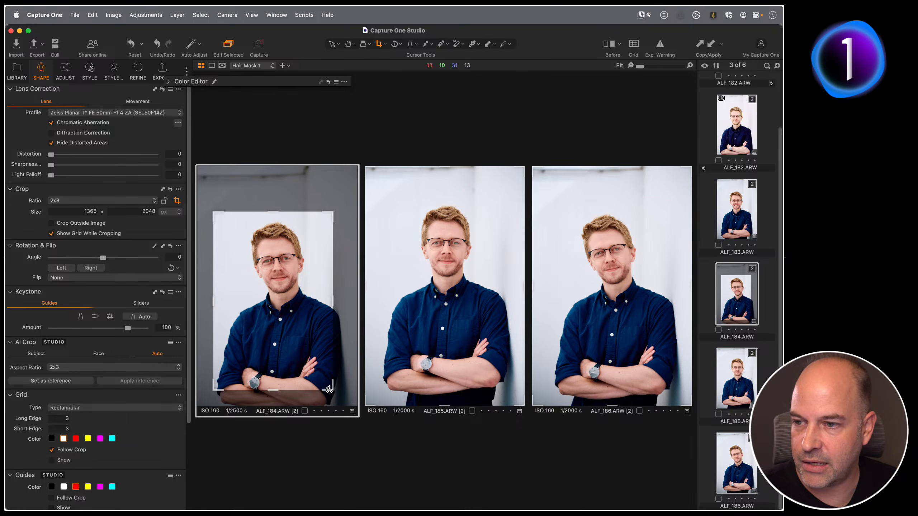
left_click_drag(331, 390, 342, 405)
left_click_drag(285, 362, 285, 358)
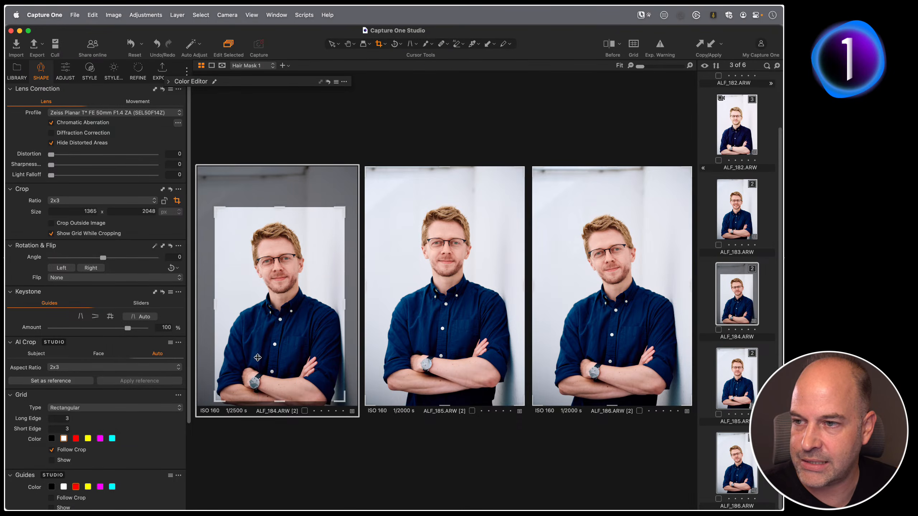
Set ALF_184's crop as the AI Crop reference, apply it to the other portraits and preview the cropped results.
left_click(59, 383)
left_click(131, 382)
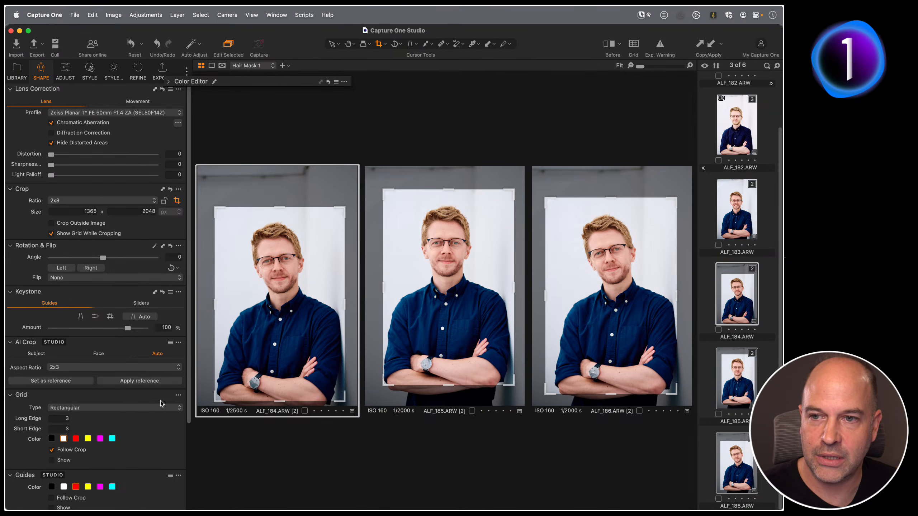
key("h")
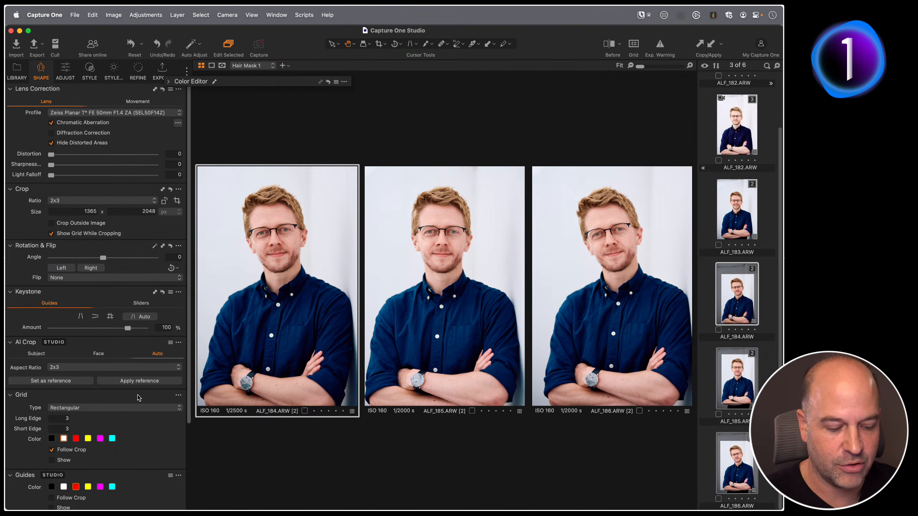
key("c")
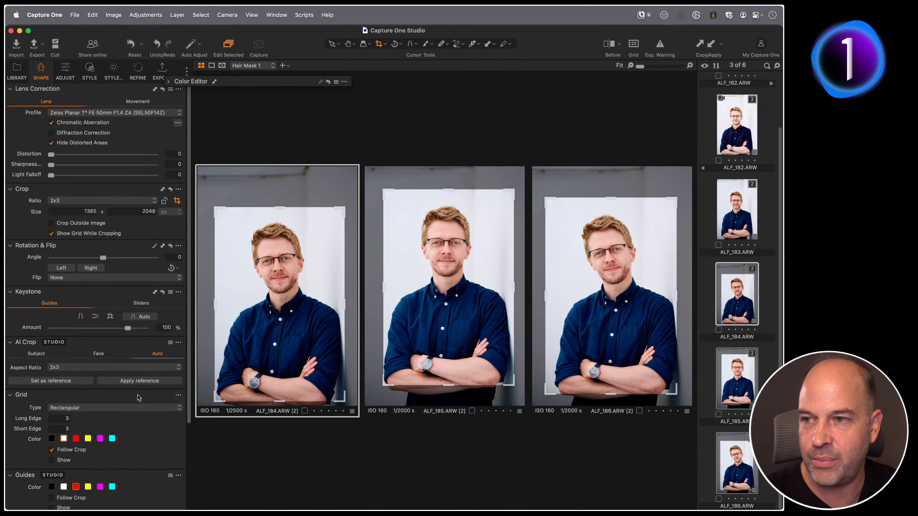
key("h")
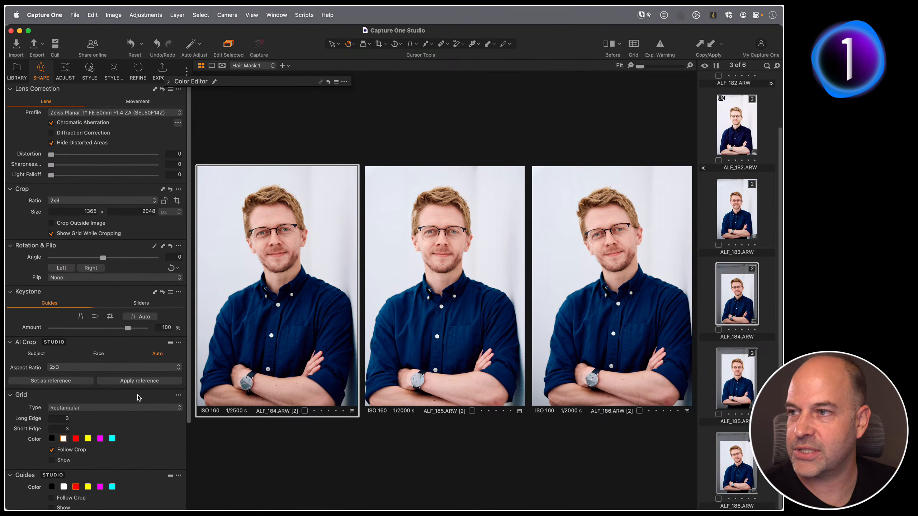
Open the Diff AI Crop collection, select all four portraits and reset their crops.
left_click(17, 71)
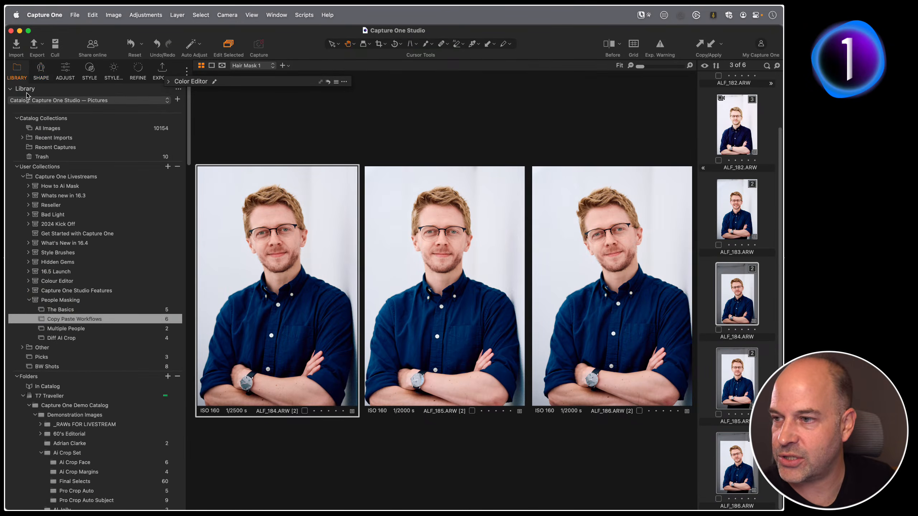
left_click(85, 339)
key("super+a")
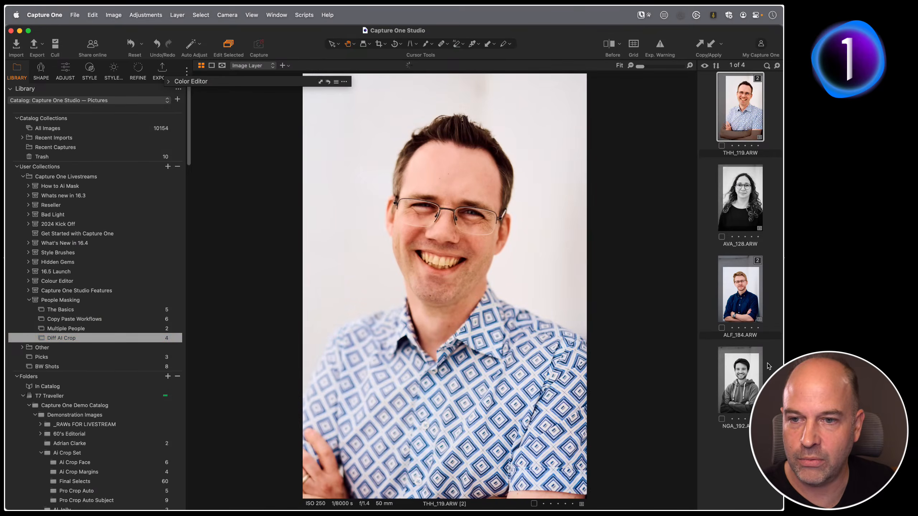
left_click(141, 44)
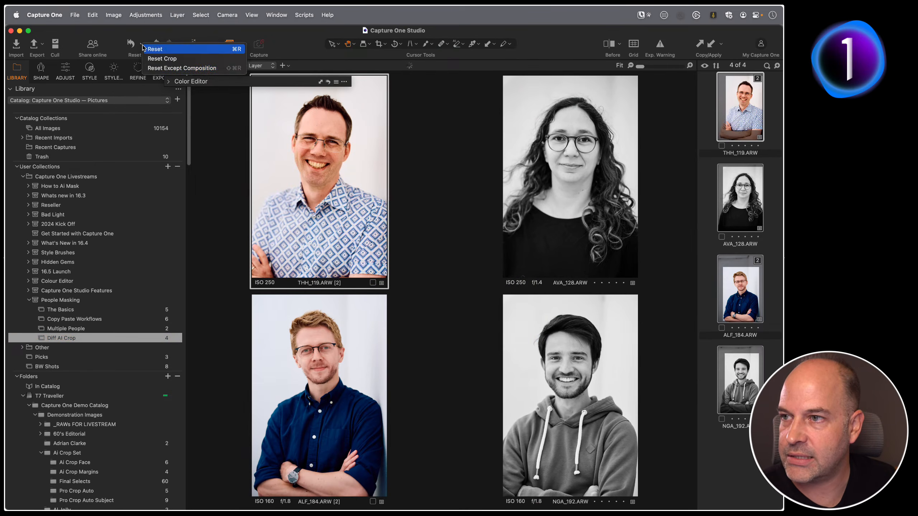
left_click(159, 59)
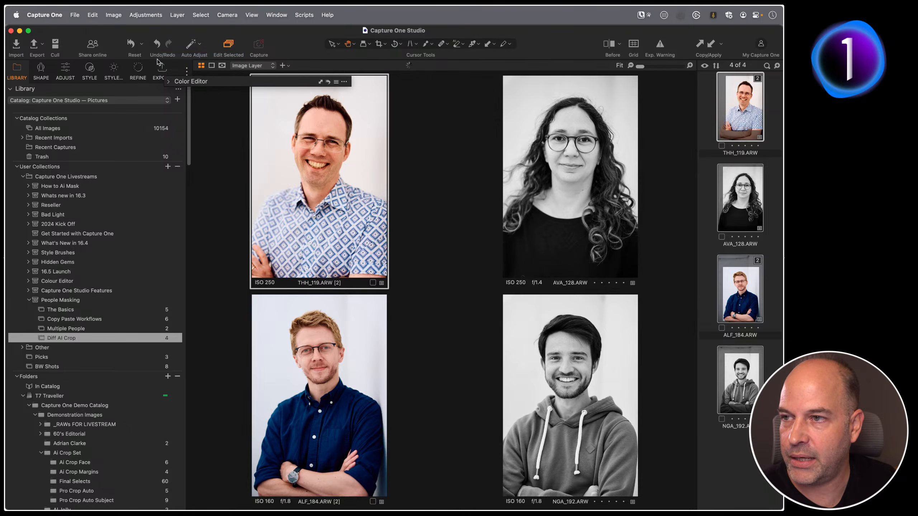
left_click(141, 45)
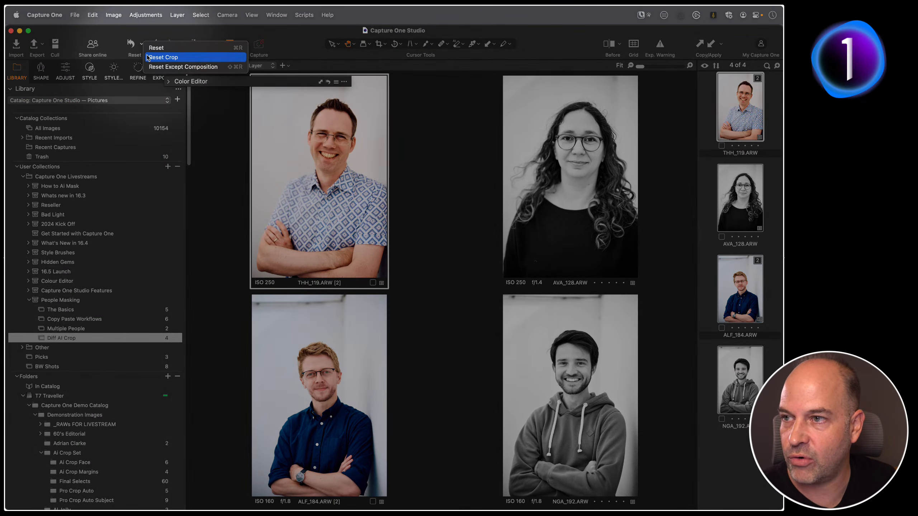
left_click(177, 68)
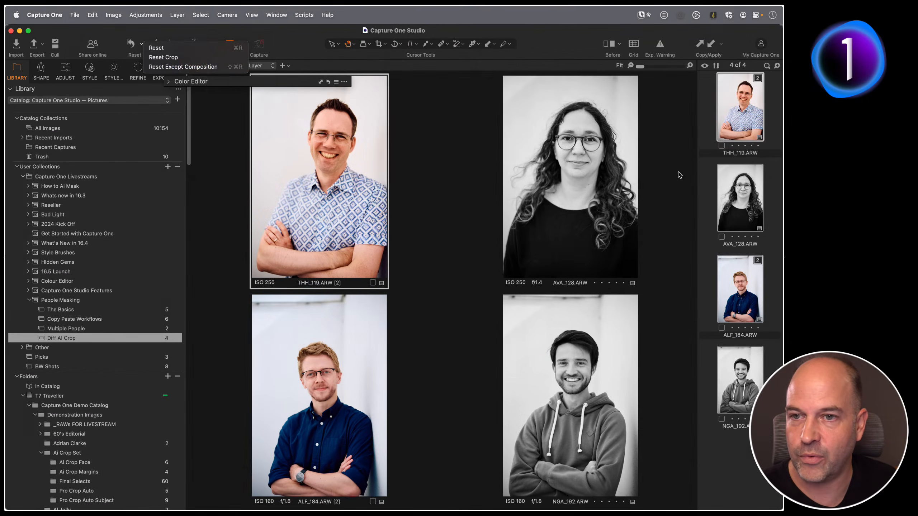
Open THH_119 and crop it manually to a tight head-and-shoulders 2x3 frame.
left_click(735, 118)
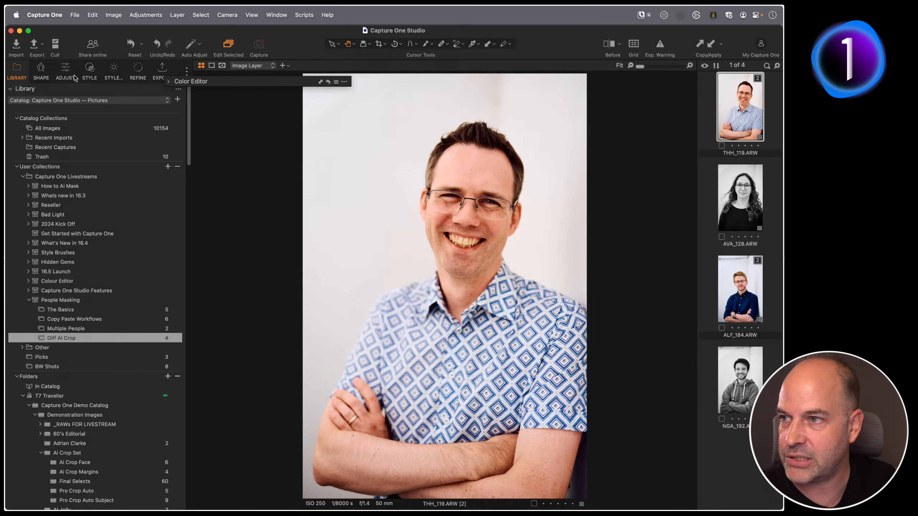
left_click(41, 69)
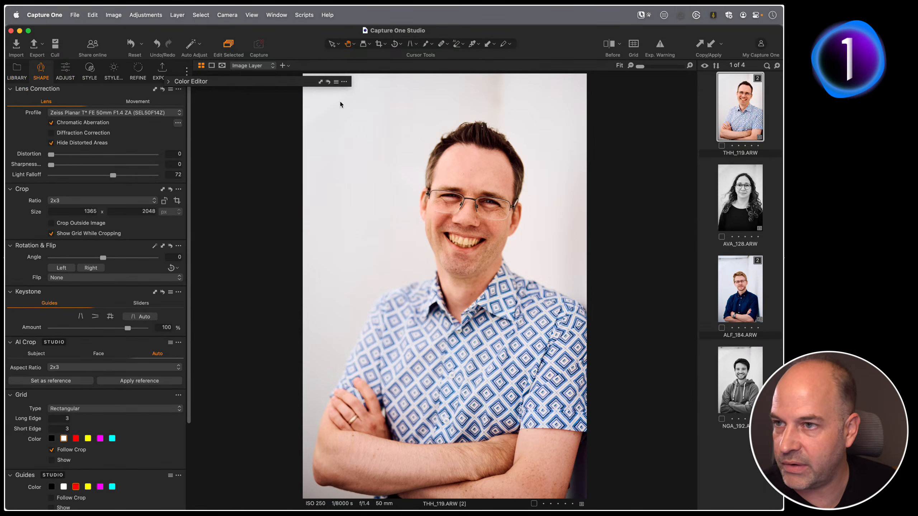
key("c")
left_click_drag(585, 75, 430, 202)
left_click_drag(398, 295, 471, 210)
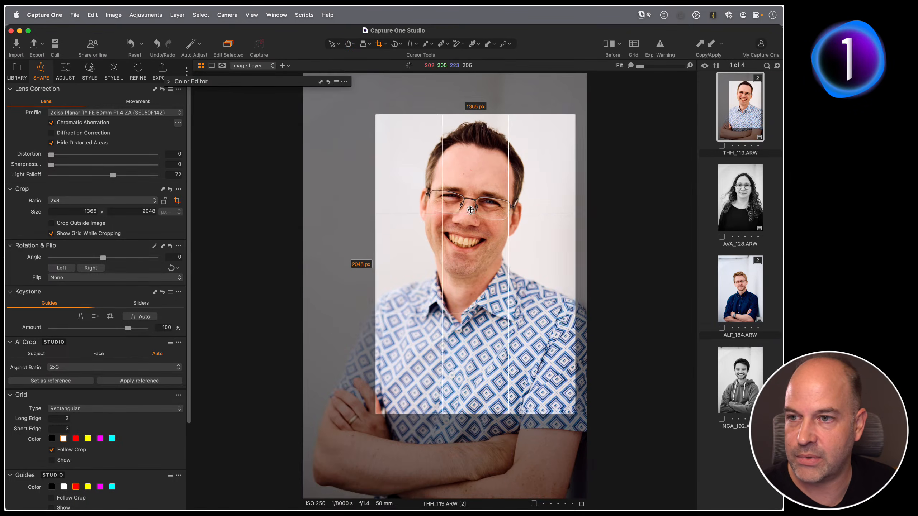
Select all four portraits and apply the AI Crop reference to them, then preview the crops side by side.
key("super+a")
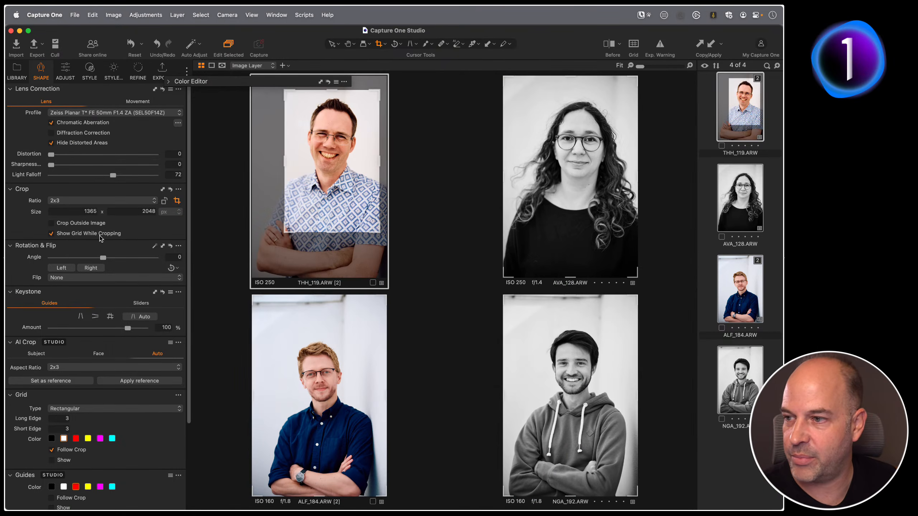
left_click(138, 383)
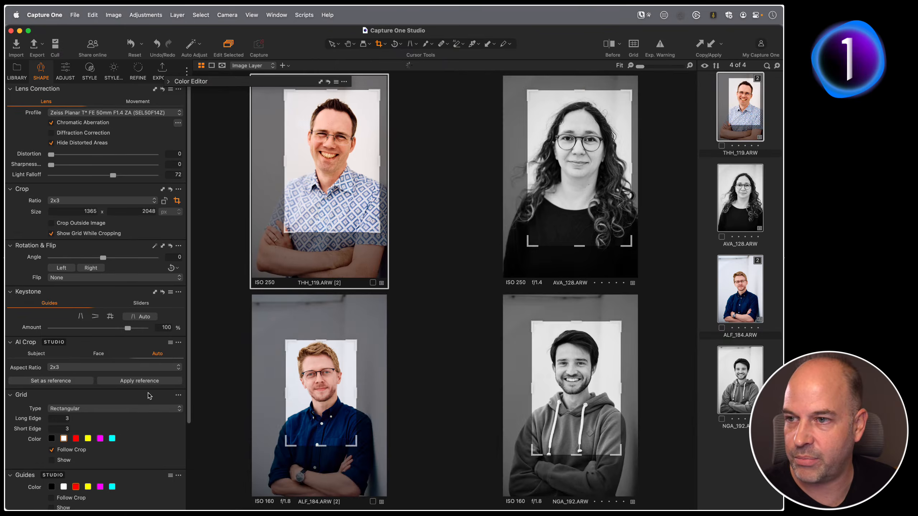
key("super+b")
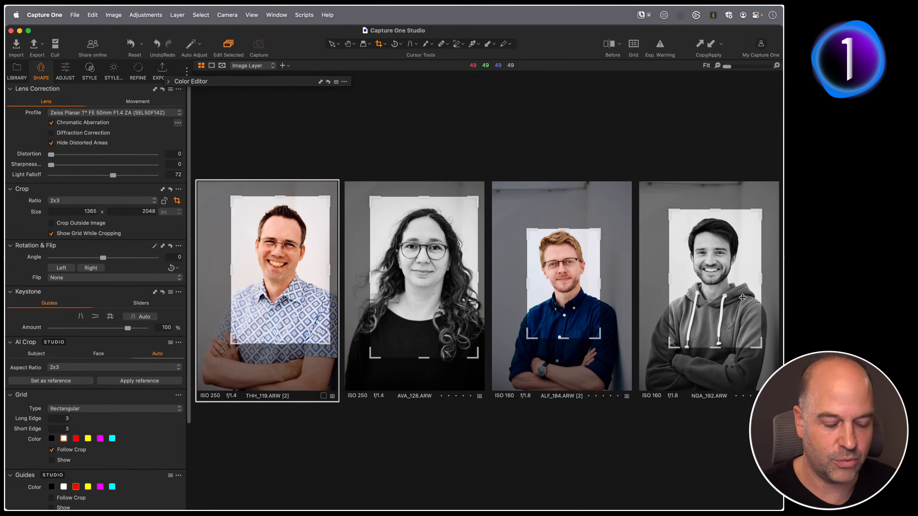
key("h")
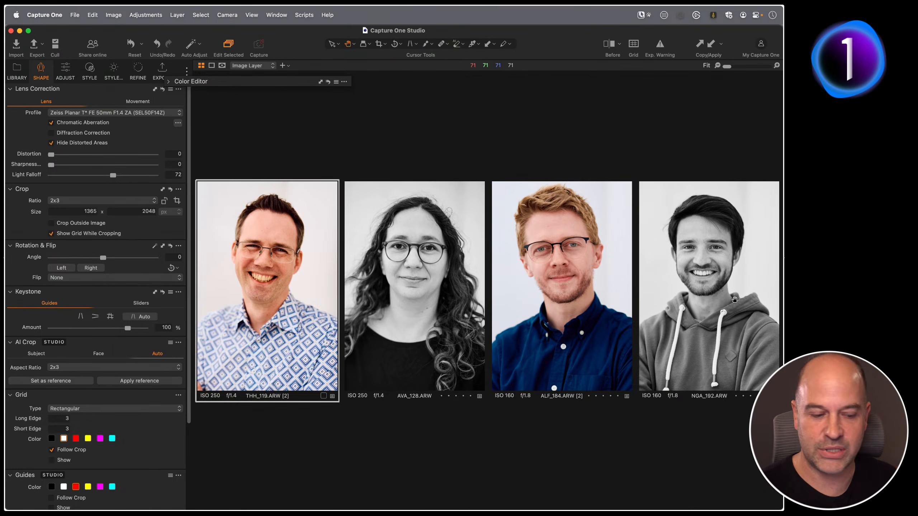
key("c")
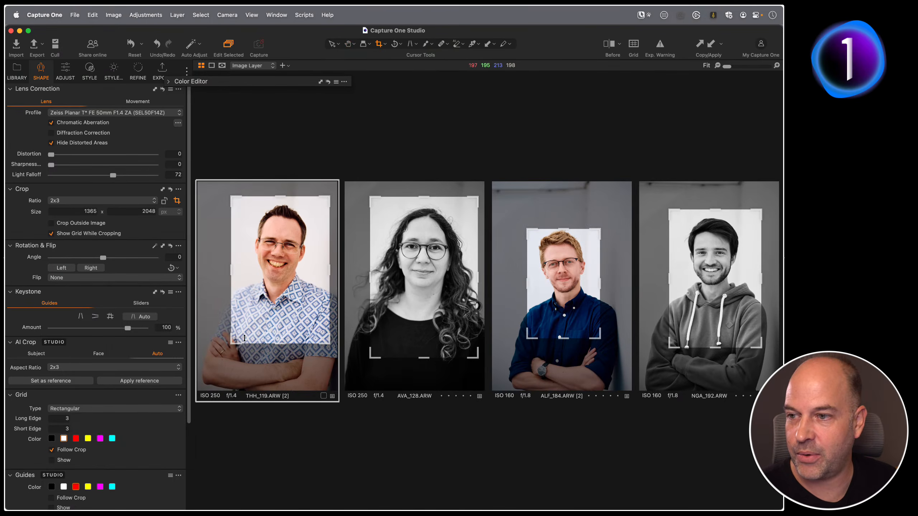
Extend THH_119's crop further down and set it as the AI Crop reference for the other portraits.
left_click_drag(244, 338, 239, 367)
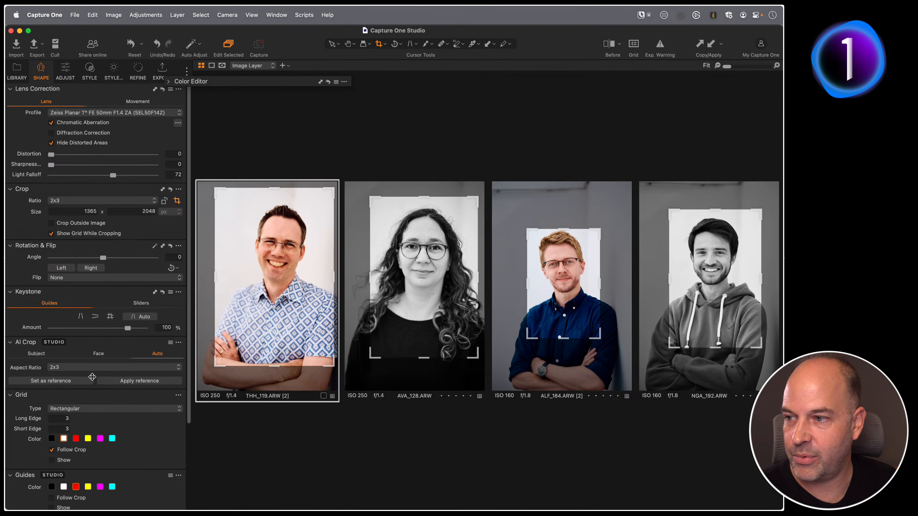
left_click(106, 381)
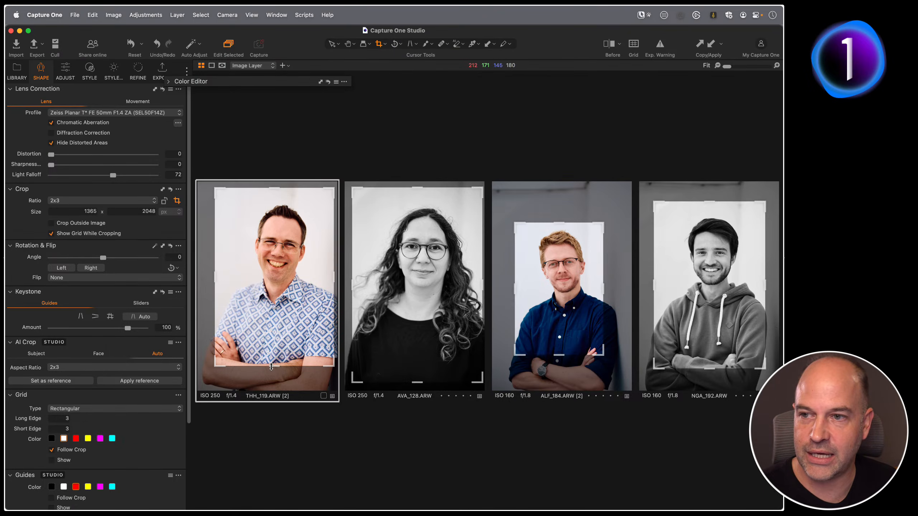
key("h")
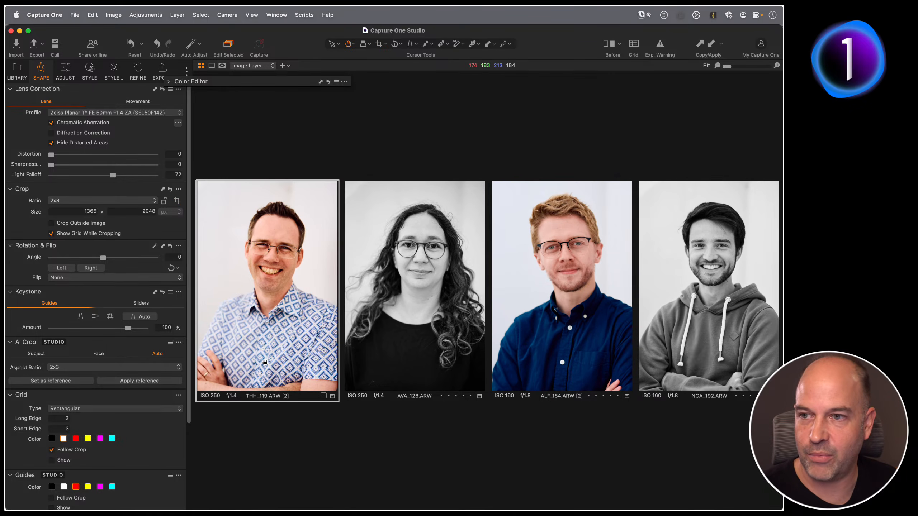
key("c")
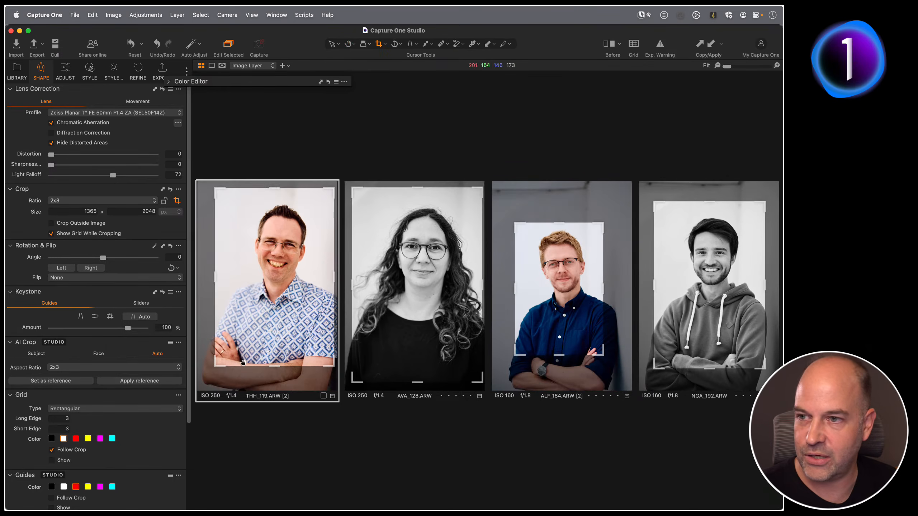
Tighten THH_119's crop, set it as the reference again and apply it to all four portraits.
left_click_drag(215, 365, 255, 304)
left_click(76, 381)
left_click(133, 381)
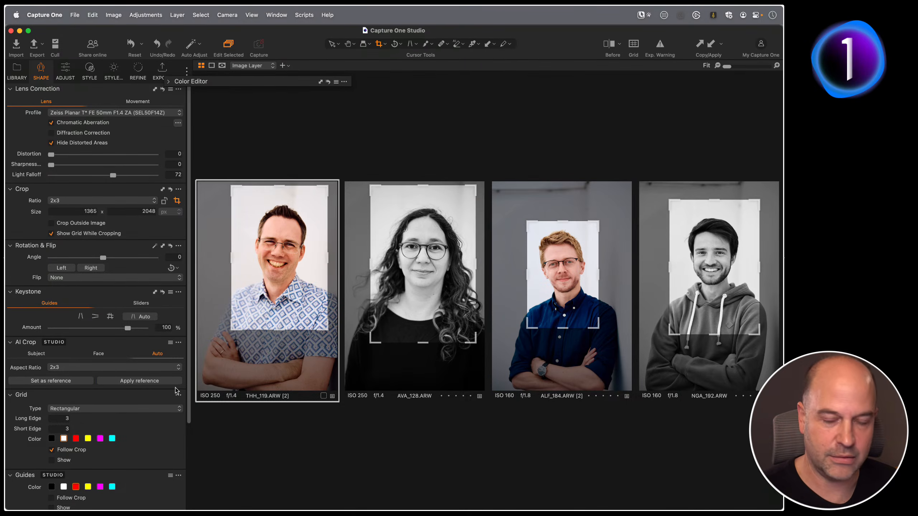
key("h")
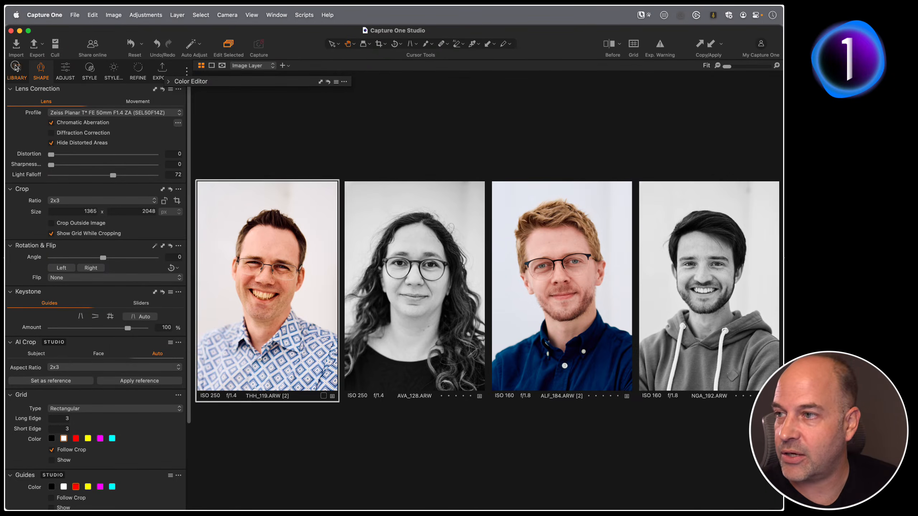
Return to the Copy Paste Workflows collection and open ALF_186 with its adjustment layers shown.
left_click(16, 68)
left_click(71, 329)
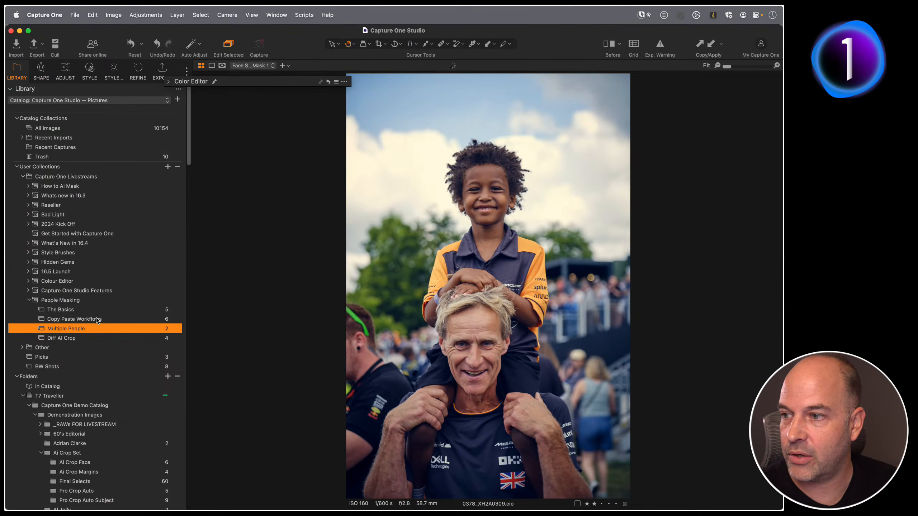
left_click(98, 319)
key("g")
left_click(512, 269)
left_click(248, 248)
double_click(248, 250)
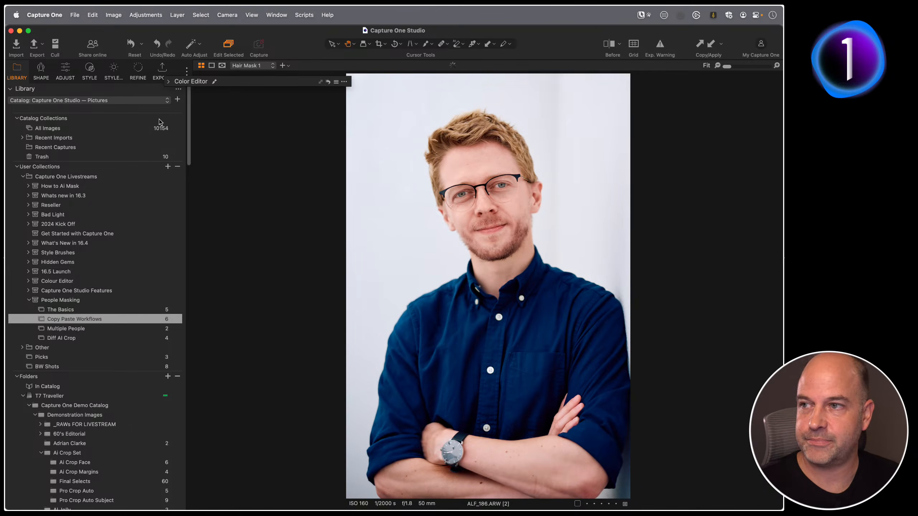
left_click(65, 70)
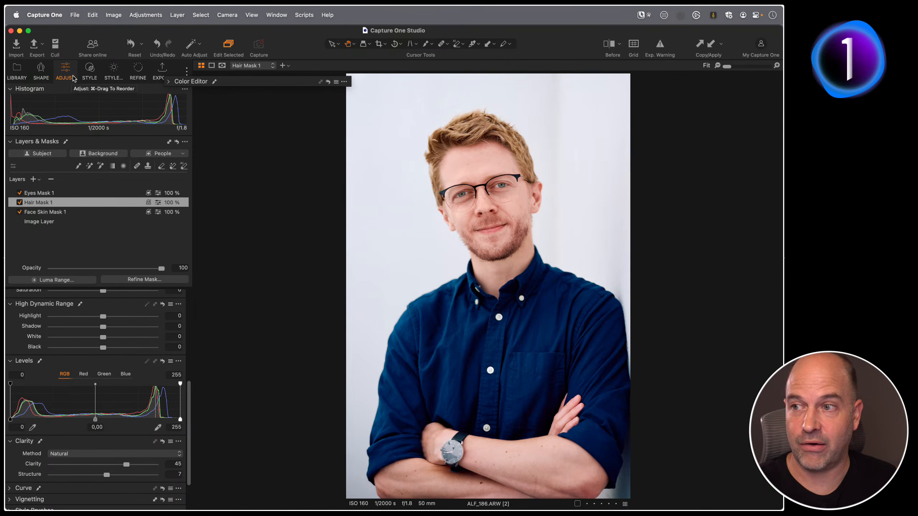
Switch the workspace to Simplified.
left_click(276, 15)
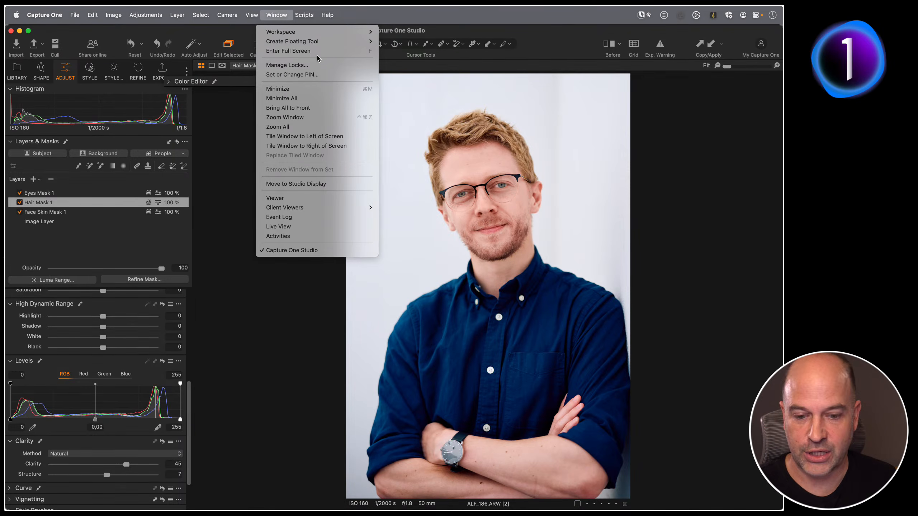
mouse_move(285, 31)
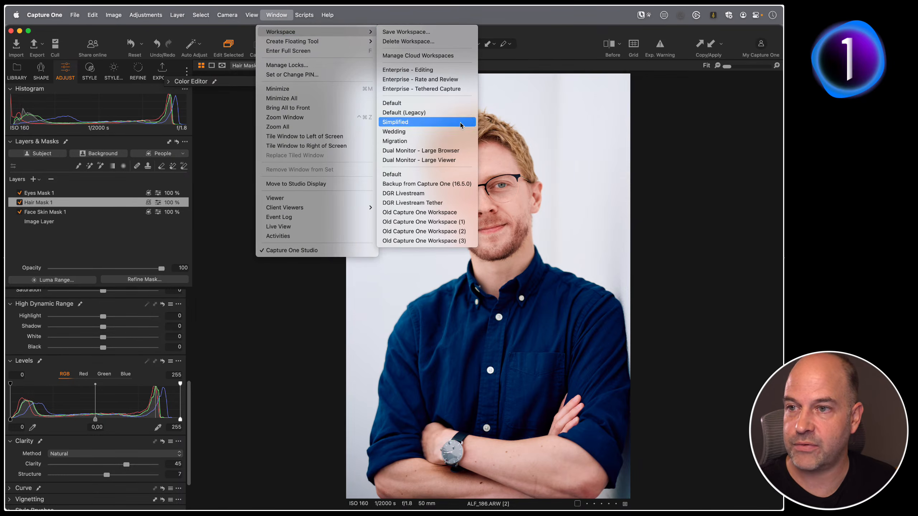
left_click(441, 105)
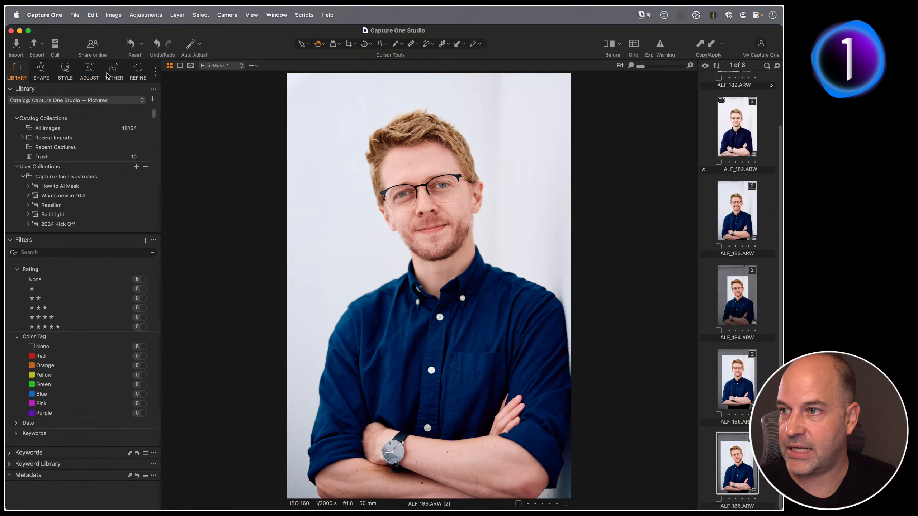
Examine the Next Capture Adjustments settings in the Tether tools, including the Apply AI Crop option.
left_click(112, 73)
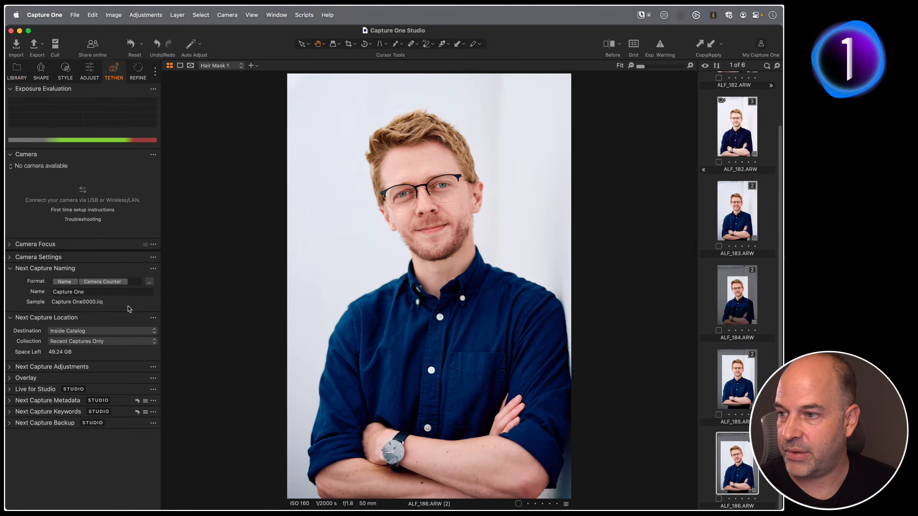
left_click(10, 367)
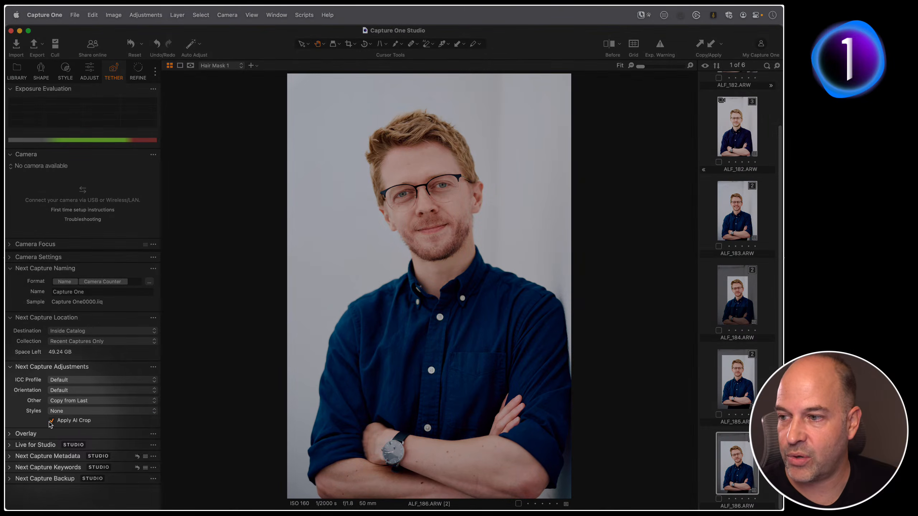
mouse_move(84, 424)
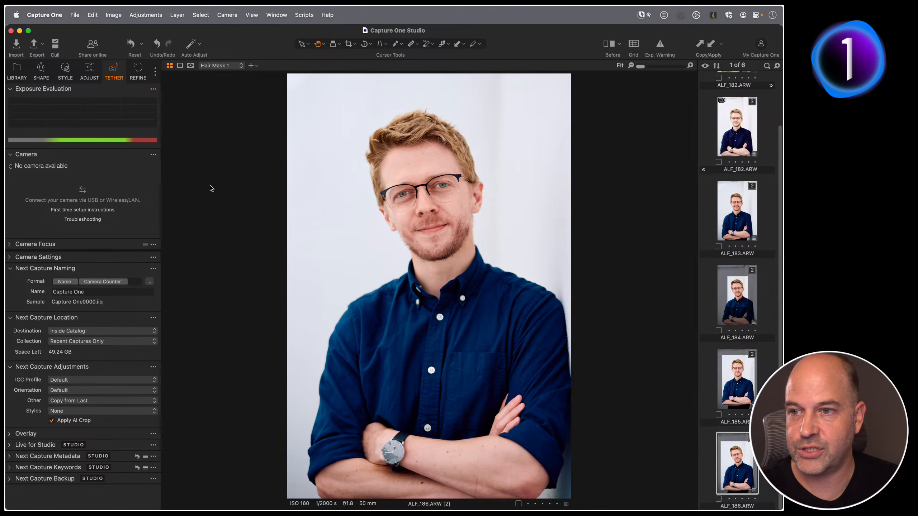
Switch the workspace to DGR Livestream.
left_click(277, 15)
mouse_move(285, 32)
left_click(430, 196)
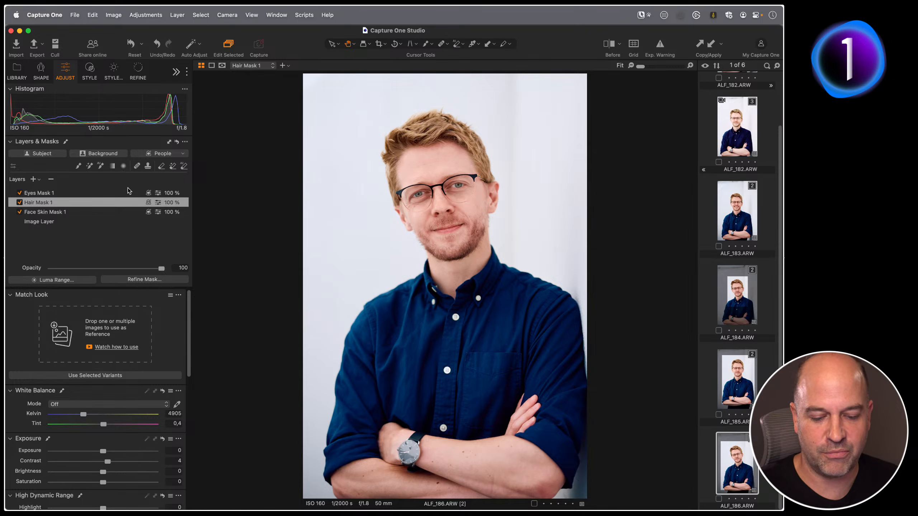
Browse the user collections and open Scene 1_Ejatu Shaw_0182 from the Tool Overview collection in the viewer.
left_click(16, 67)
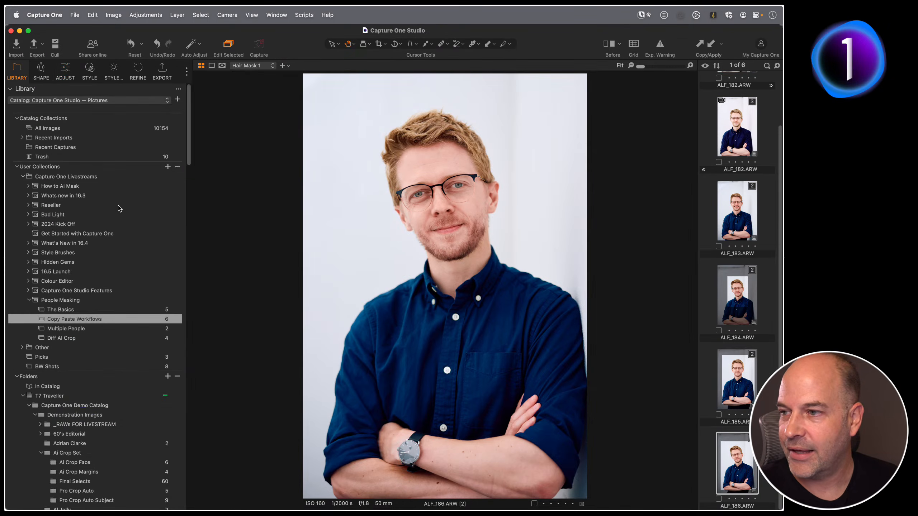
left_click(29, 243)
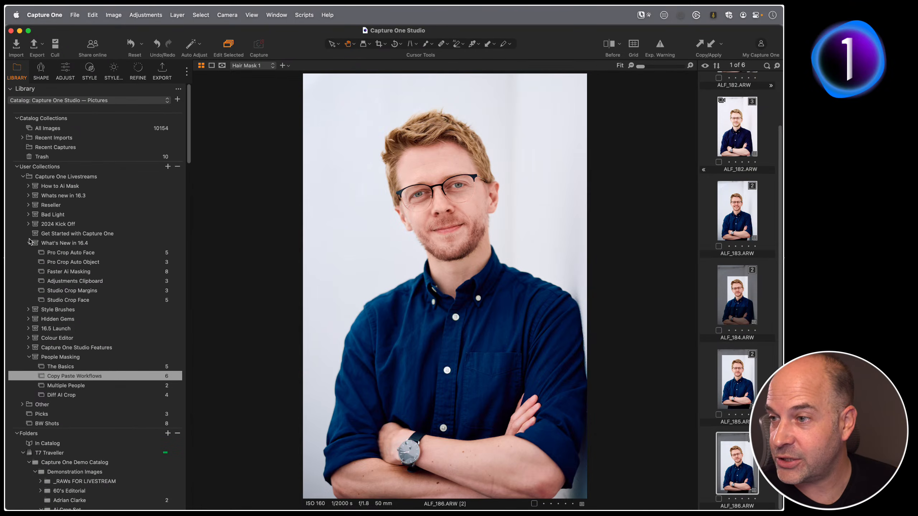
left_click(97, 271)
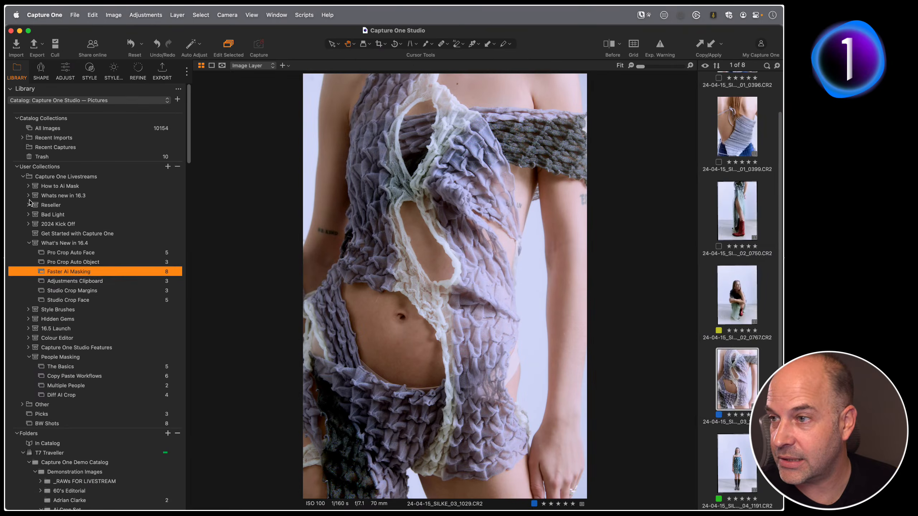
left_click(27, 195)
left_click(45, 205)
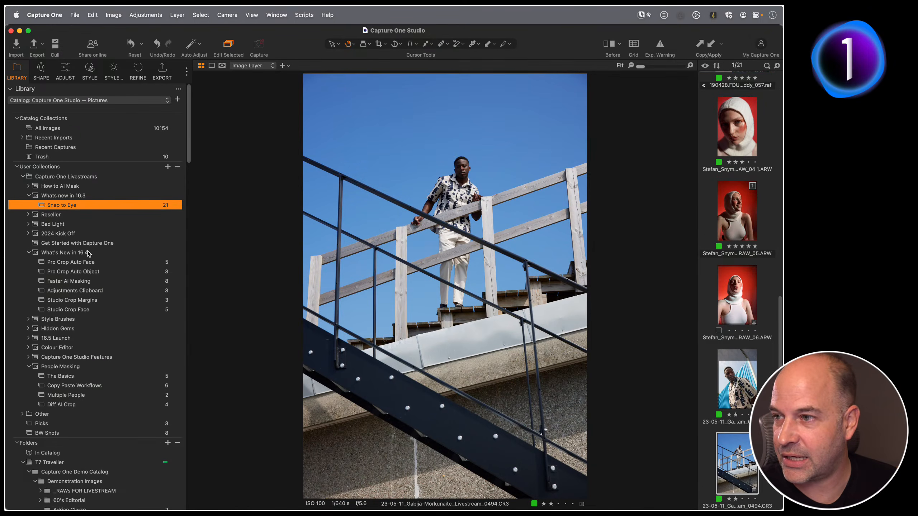
left_click(28, 186)
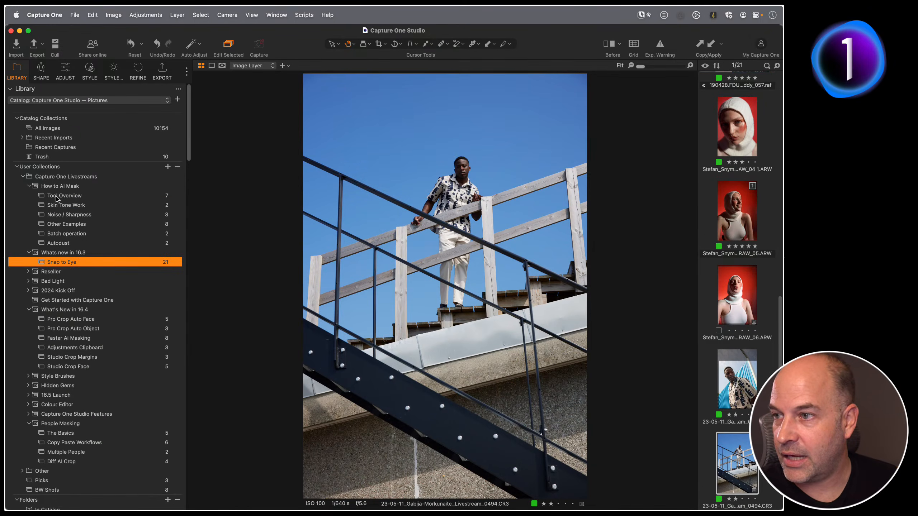
left_click(65, 197)
key("g")
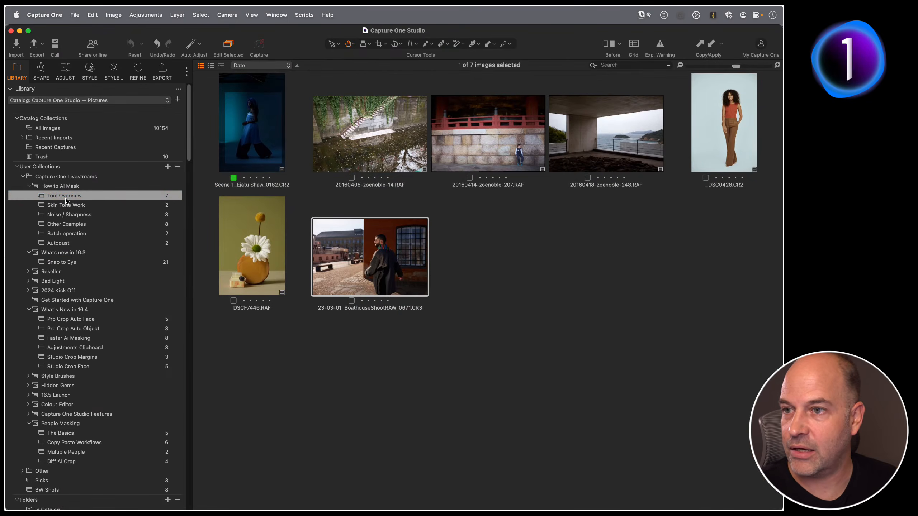
left_click(234, 152)
key("g")
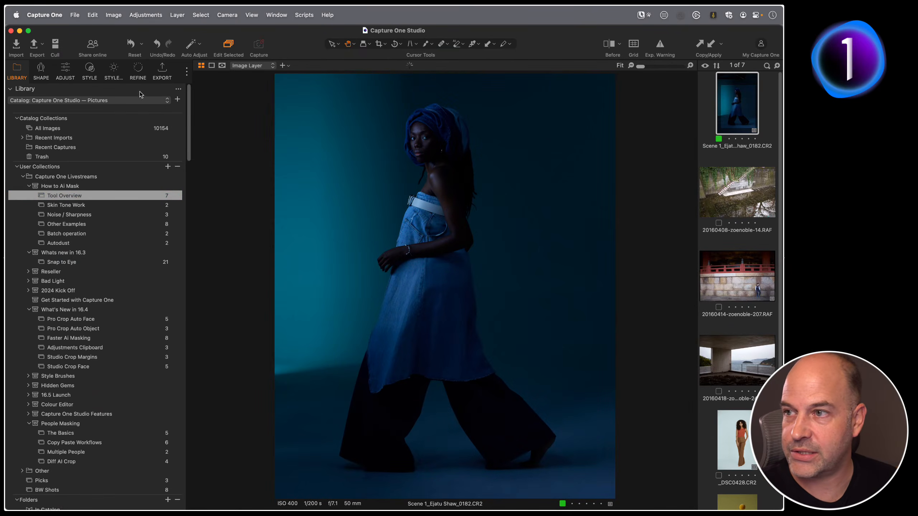
Reset the image's layers and create a Face Skin people mask.
left_click(67, 74)
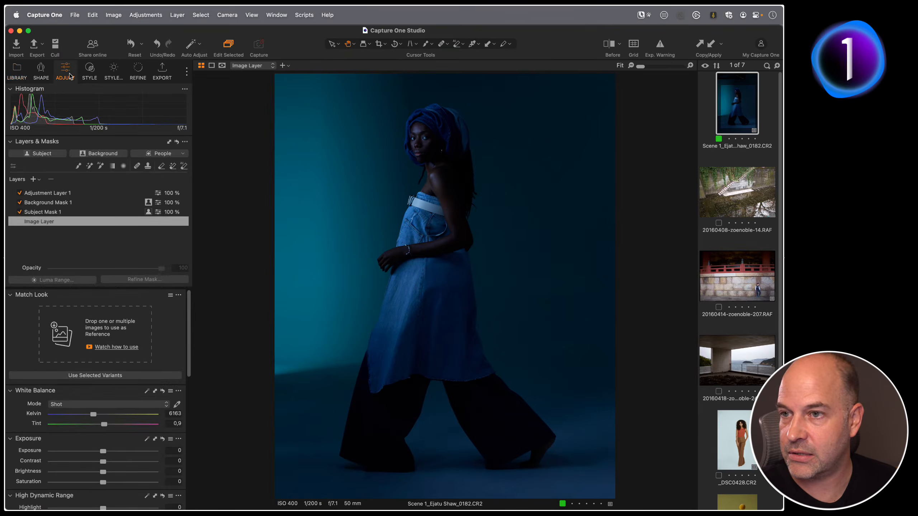
left_click(177, 141)
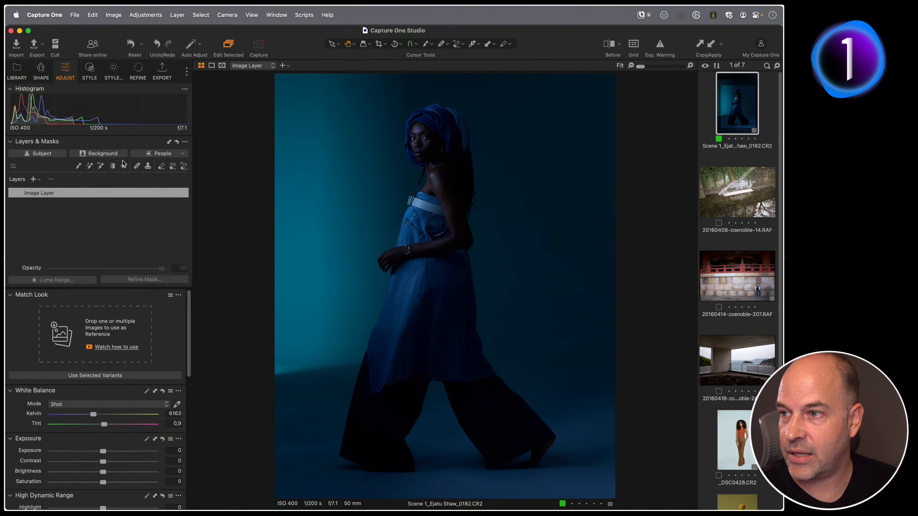
left_click(184, 154)
left_click(142, 180)
left_click(142, 189)
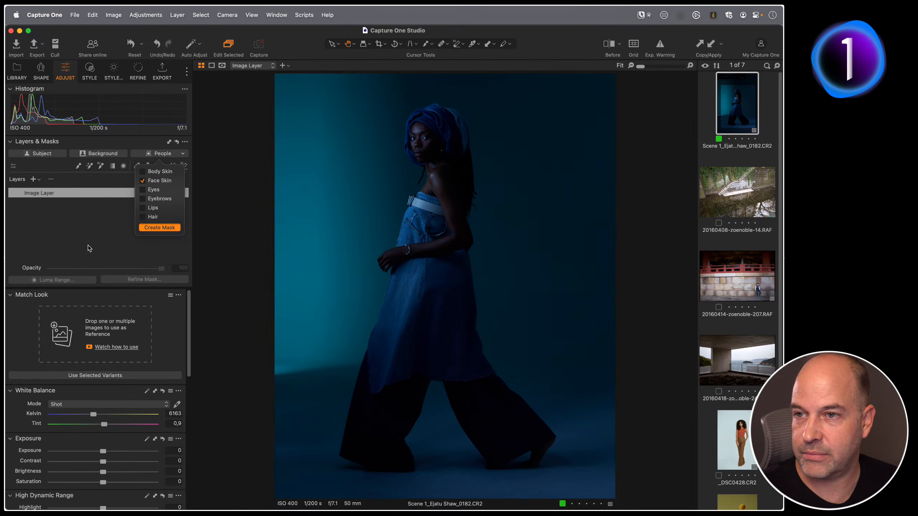
key("Return")
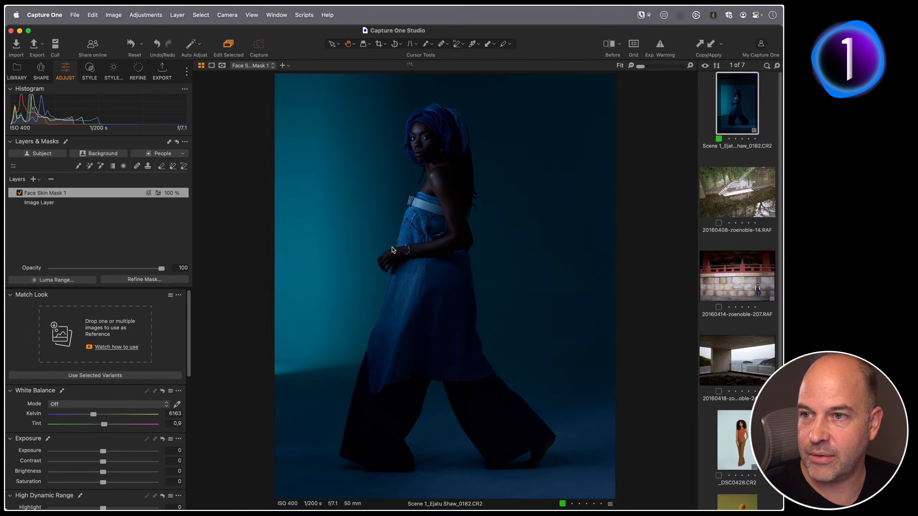
Create a Hair people mask on the portrait.
left_click(465, 150)
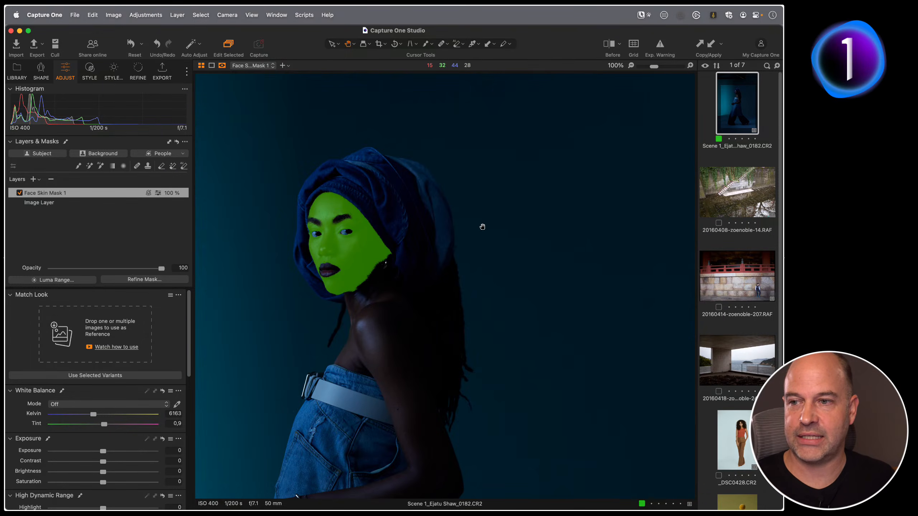
scroll(432, 203, "down", 5)
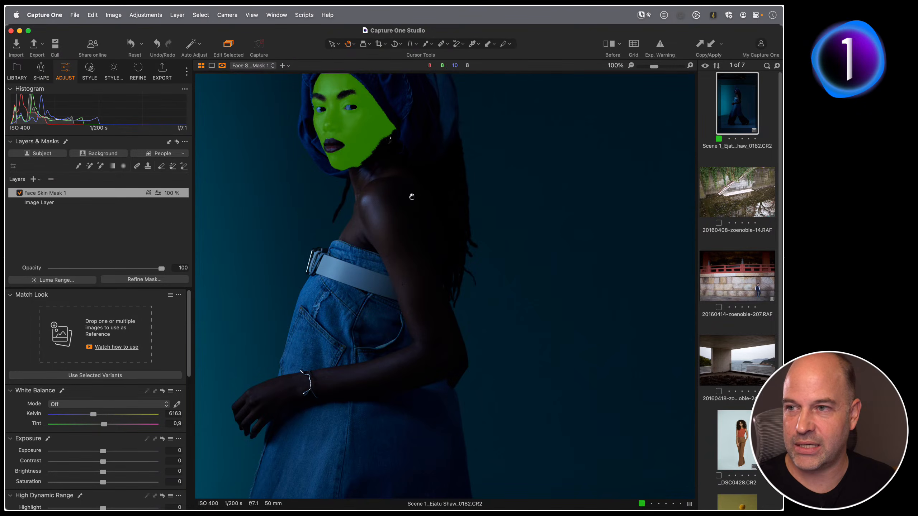
left_click(183, 155)
left_click(142, 180)
left_click(142, 217)
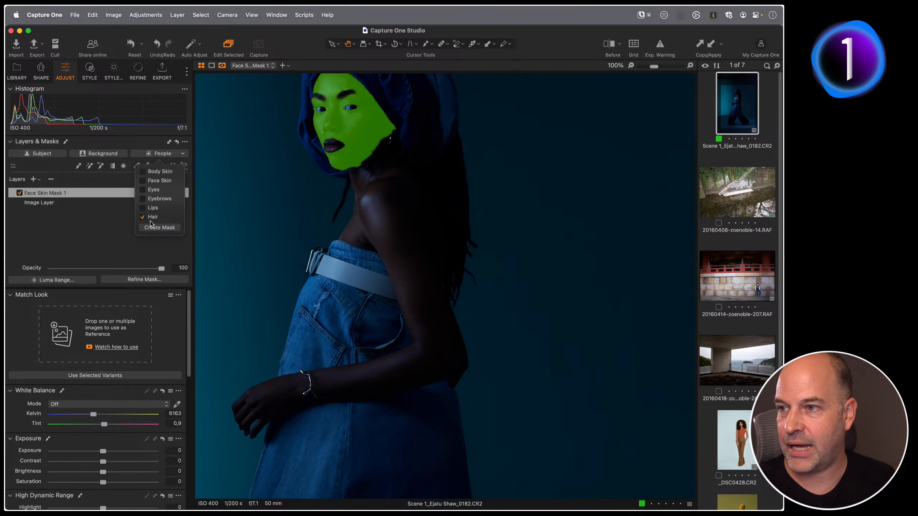
left_click(160, 228)
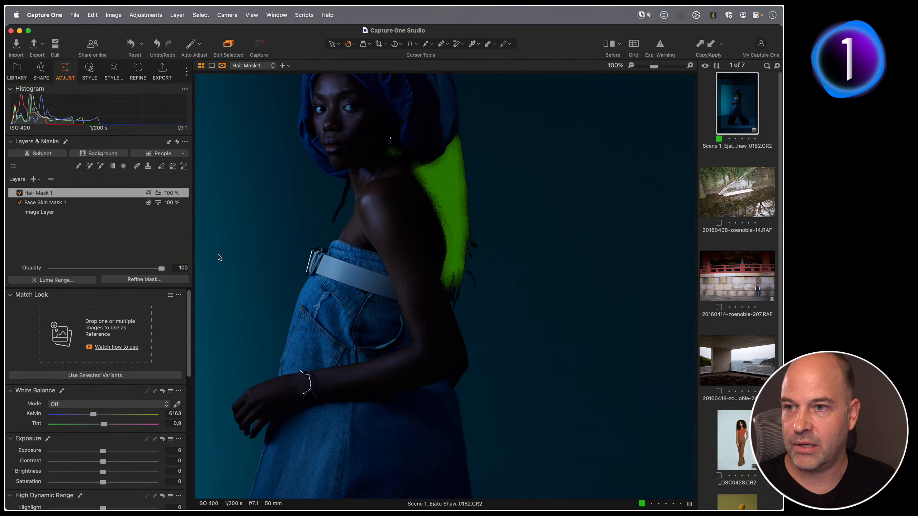
Create a Body Skin people mask and inspect its coverage down to the feet.
left_click(181, 154)
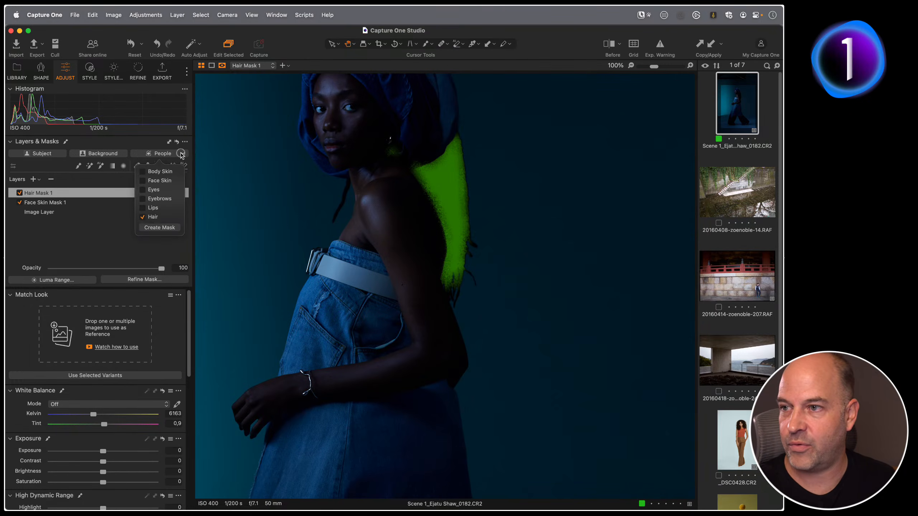
left_click(142, 217)
left_click(142, 171)
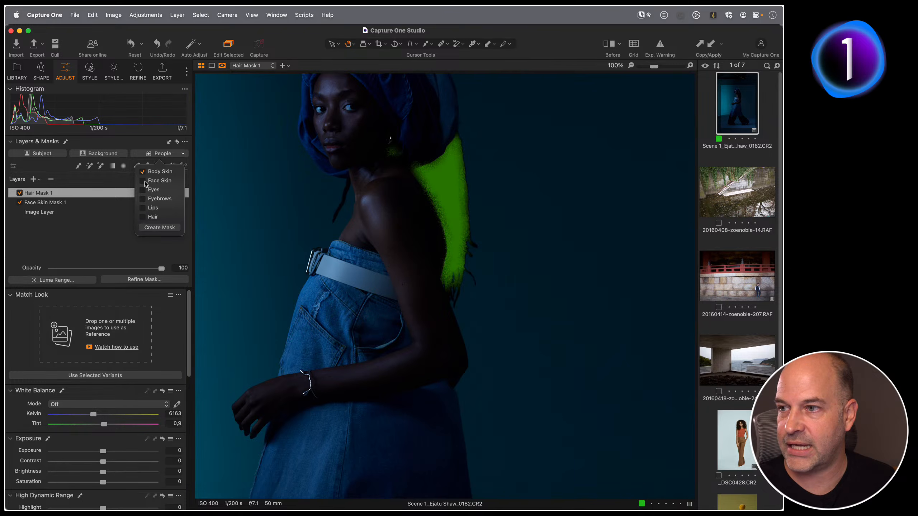
left_click(160, 227)
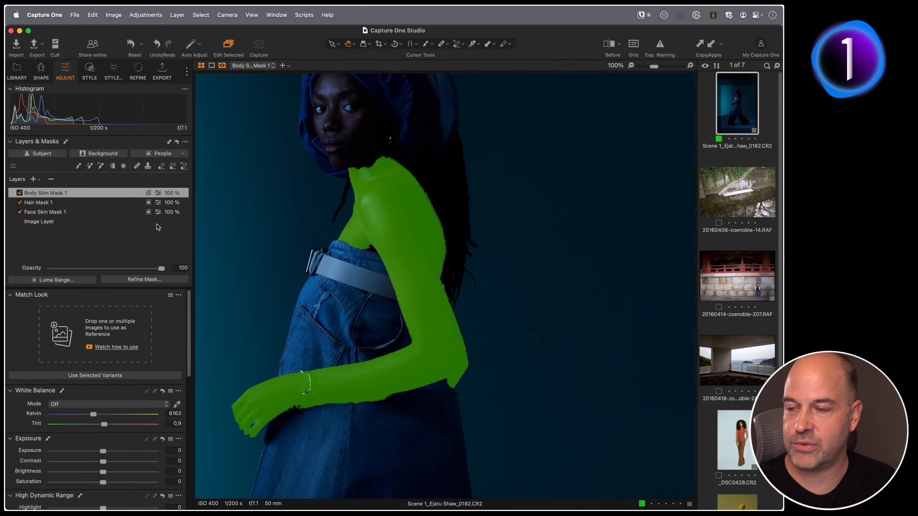
left_click(425, 307)
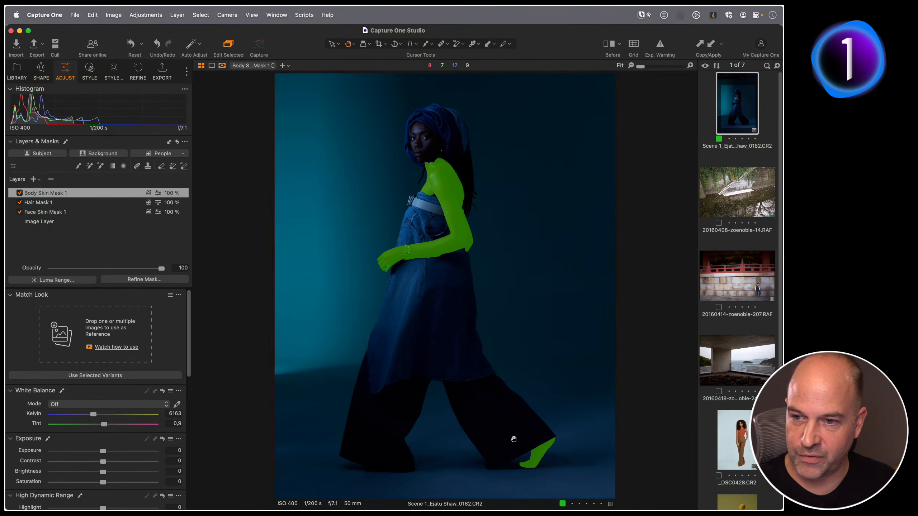
left_click(547, 464)
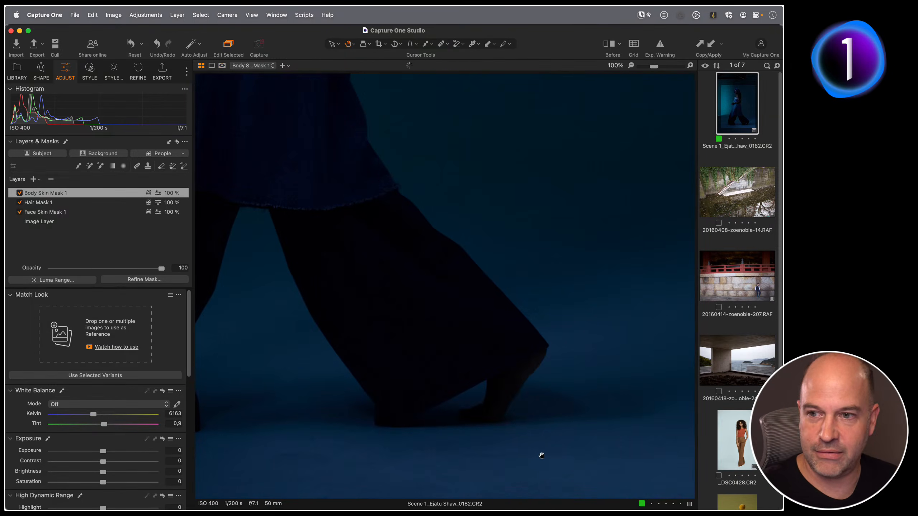
Open the Diff AI Crop collection and preview the crops of the four portraits.
left_click(18, 70)
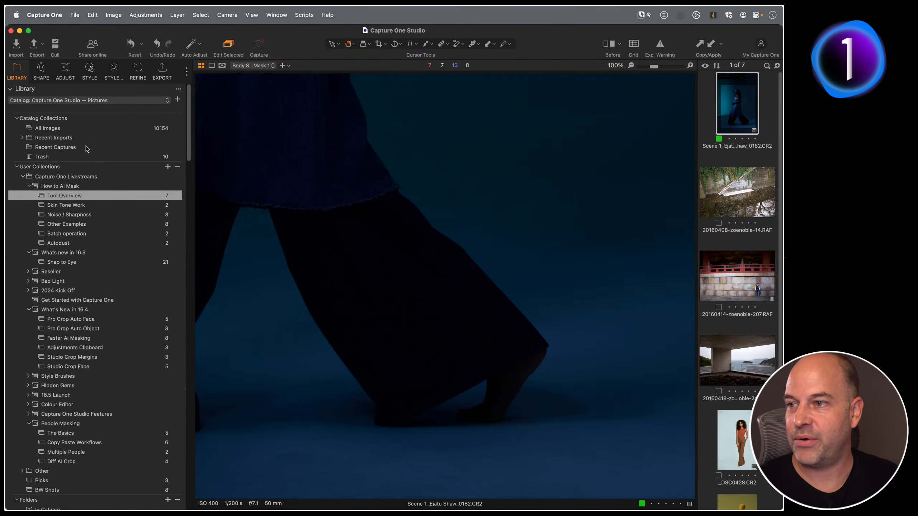
scroll(137, 290, "down", 5)
left_click(92, 303)
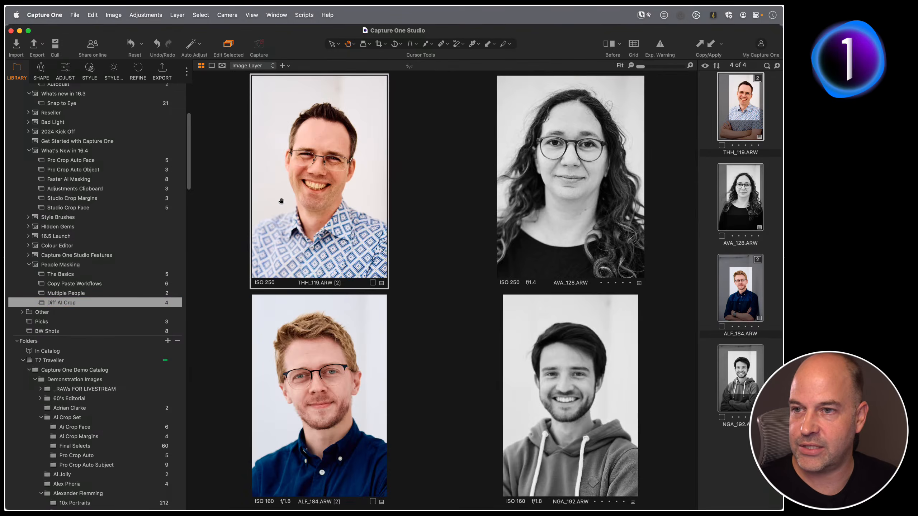
left_click(264, 172)
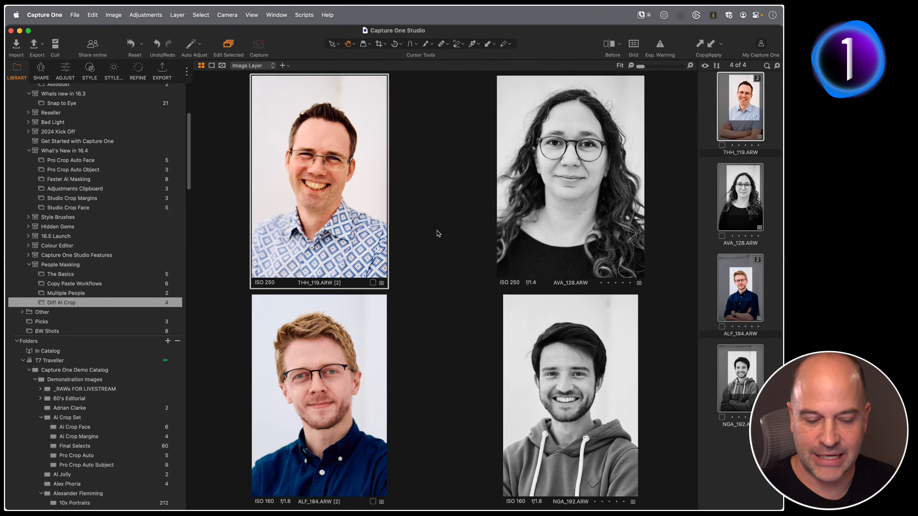
key("c")
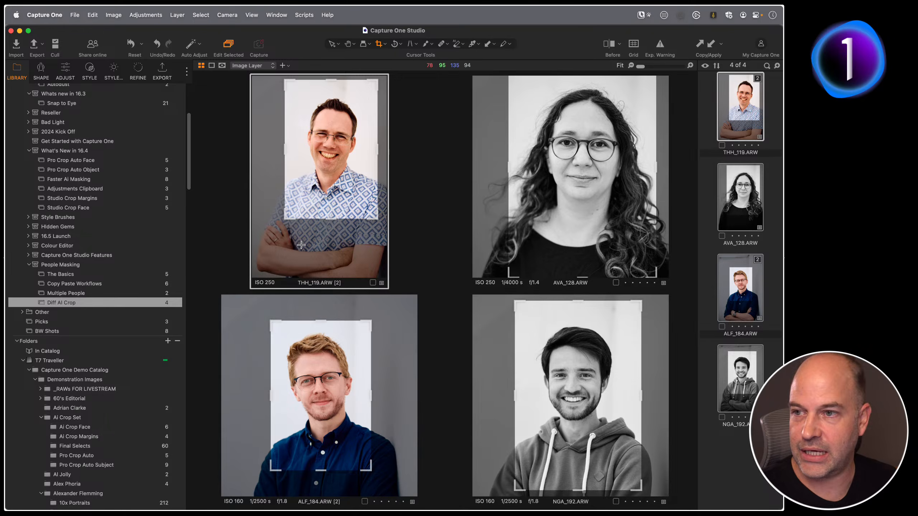
key("h")
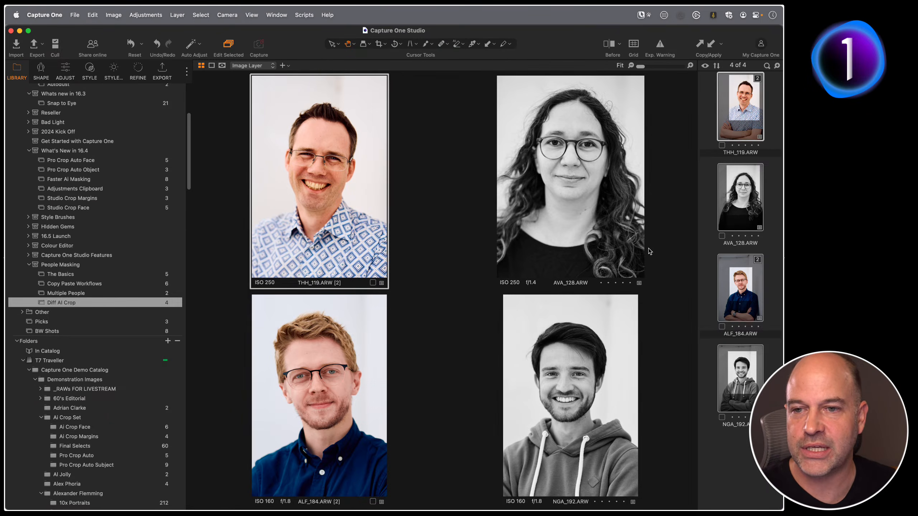
Open the AVA_128 portrait and create a Hair people mask on it.
left_click(710, 284)
left_click(738, 204)
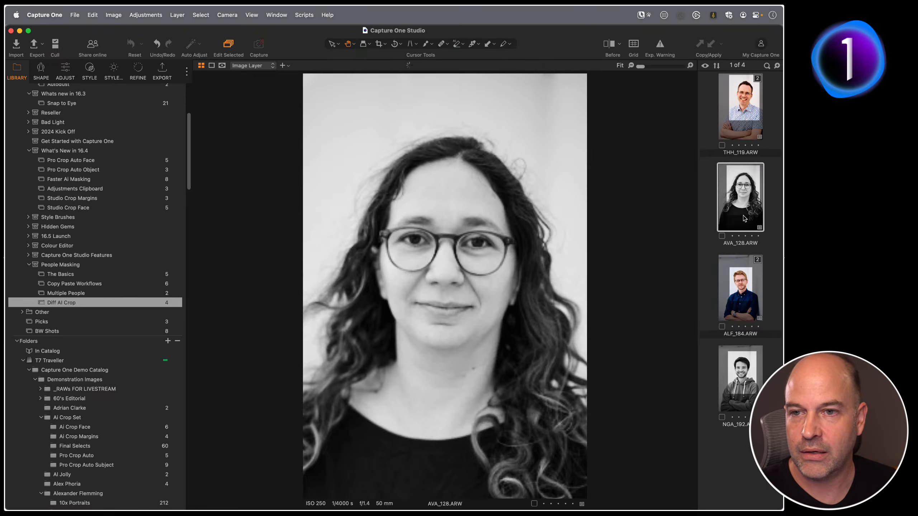
key("c")
left_click_drag(357, 395, 320, 476)
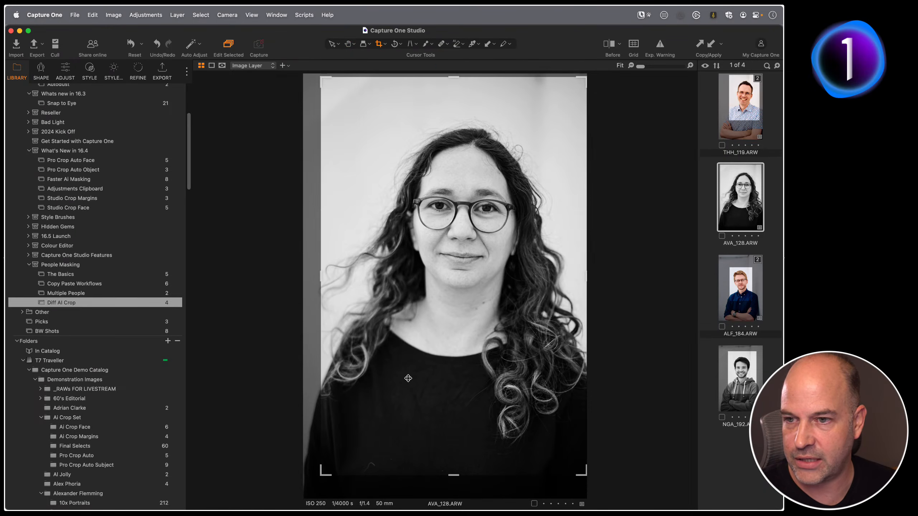
left_click(65, 71)
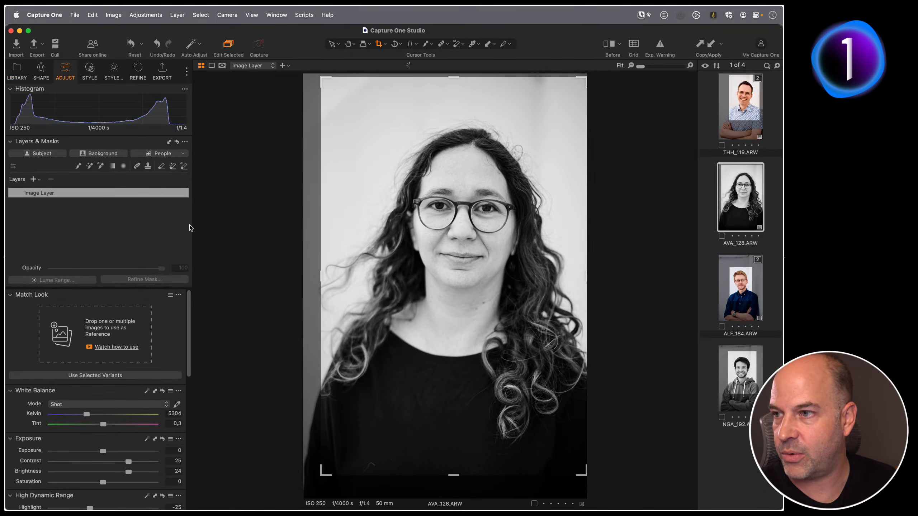
left_click(172, 153)
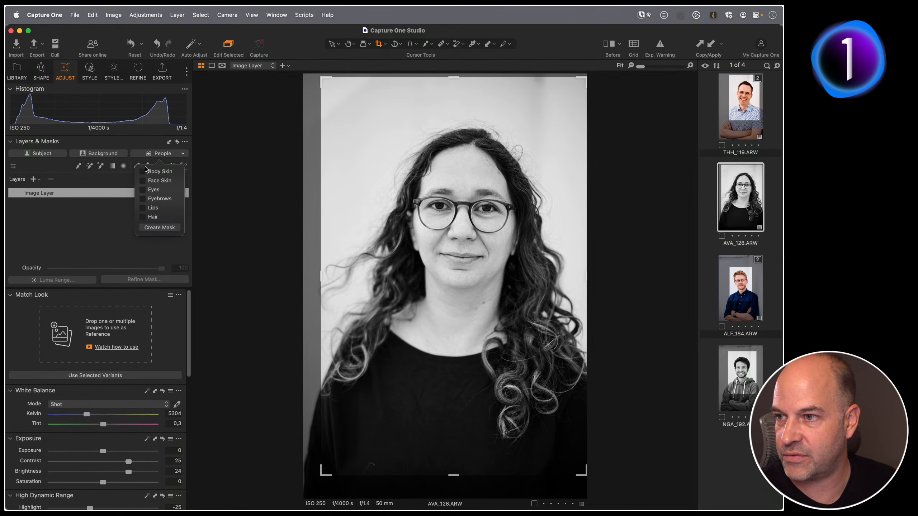
left_click(143, 217)
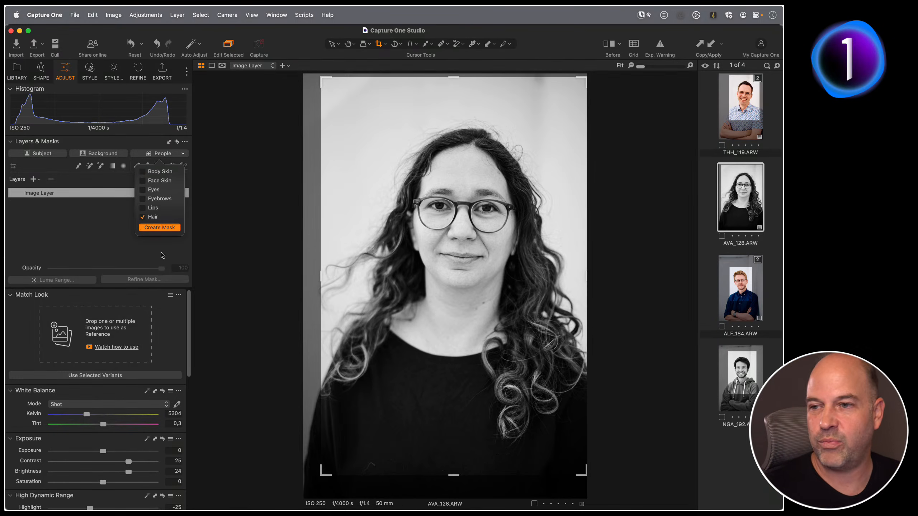
left_click(156, 227)
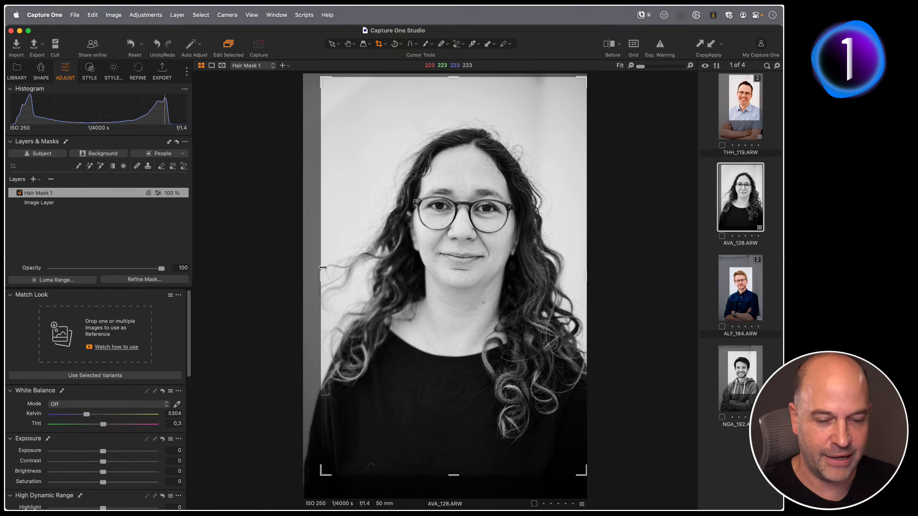
Inspect the hair mask overlay and its grayscale view, then set the hair layer's contrast to 6 and brightness to 16.
key("h")
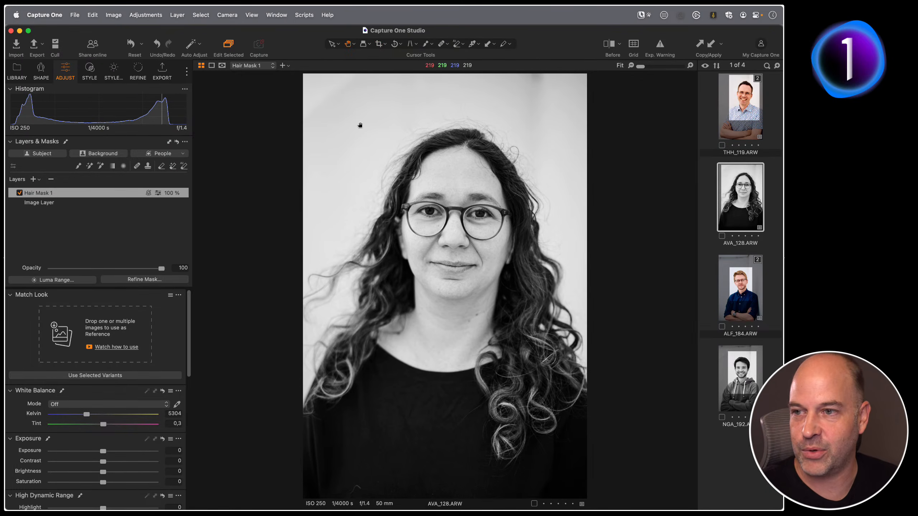
key("m")
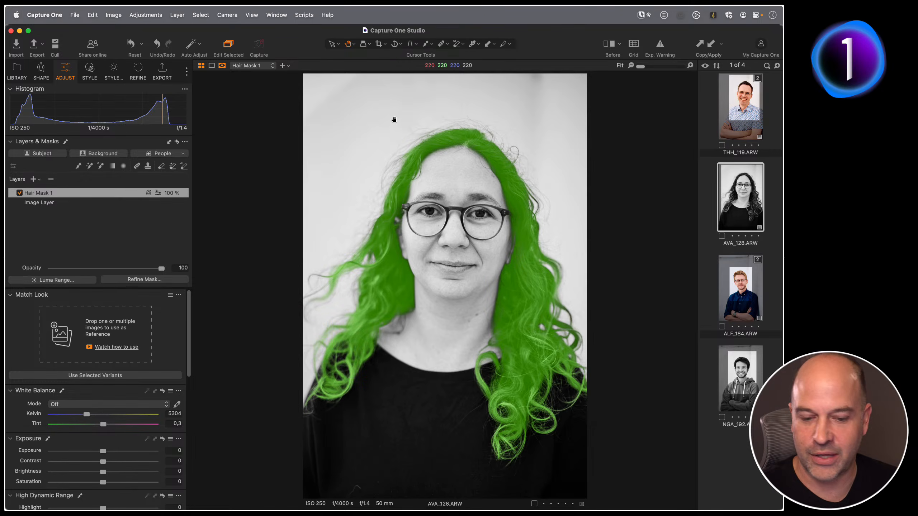
key("alt+m")
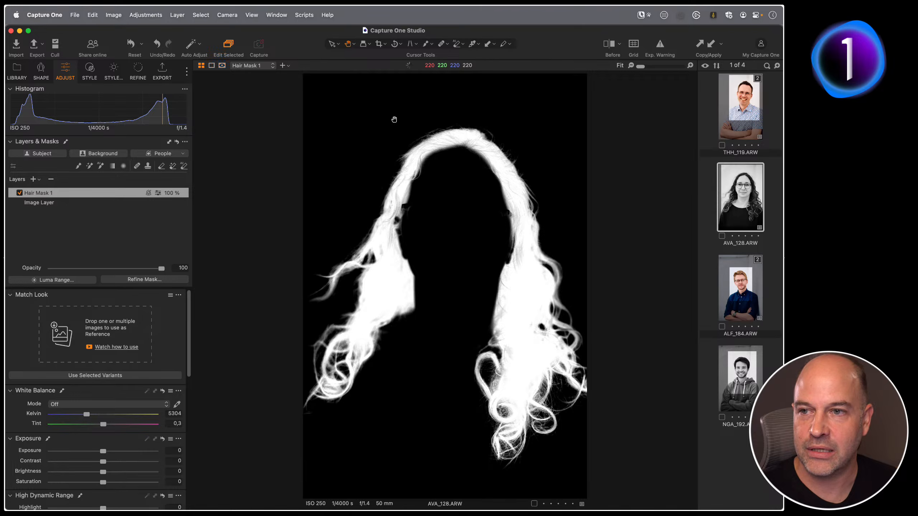
key("alt+m")
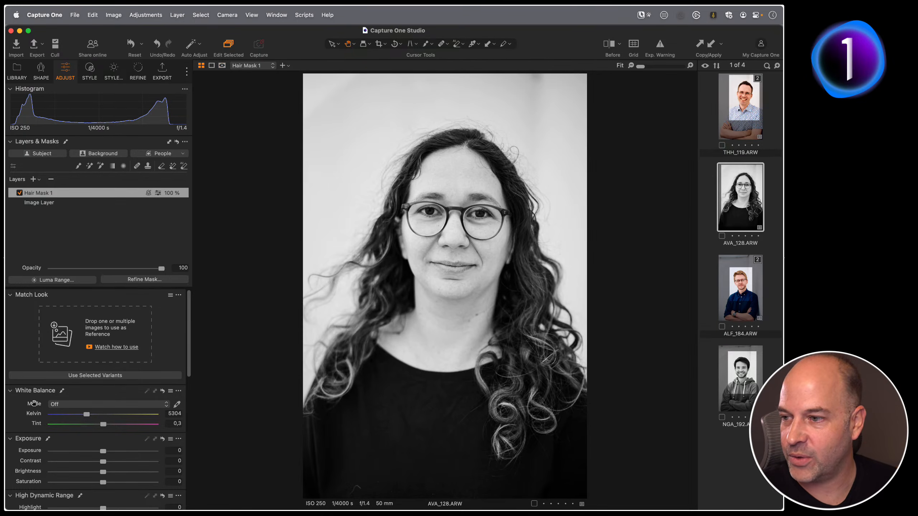
left_click_drag(111, 464, 120, 474)
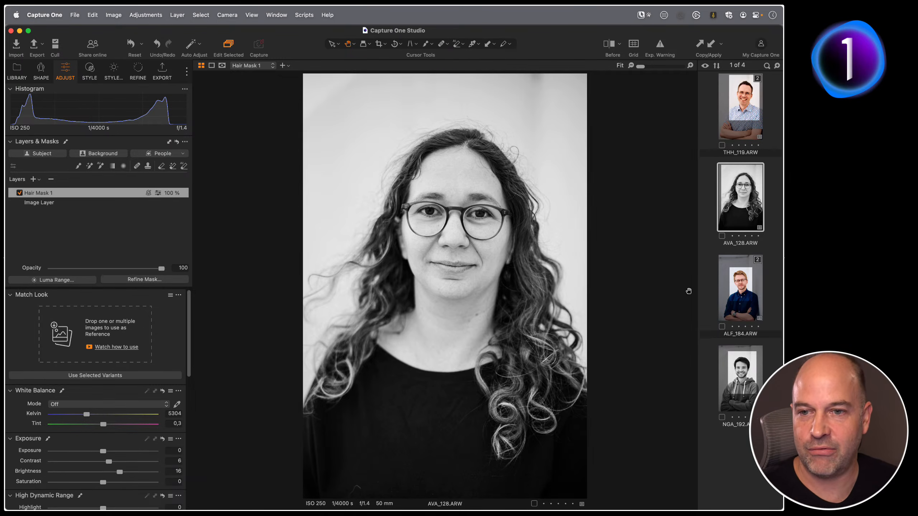
On the ALF_184 portrait, check the face skin mask at 100% and create a Body Skin people mask.
left_click(753, 294)
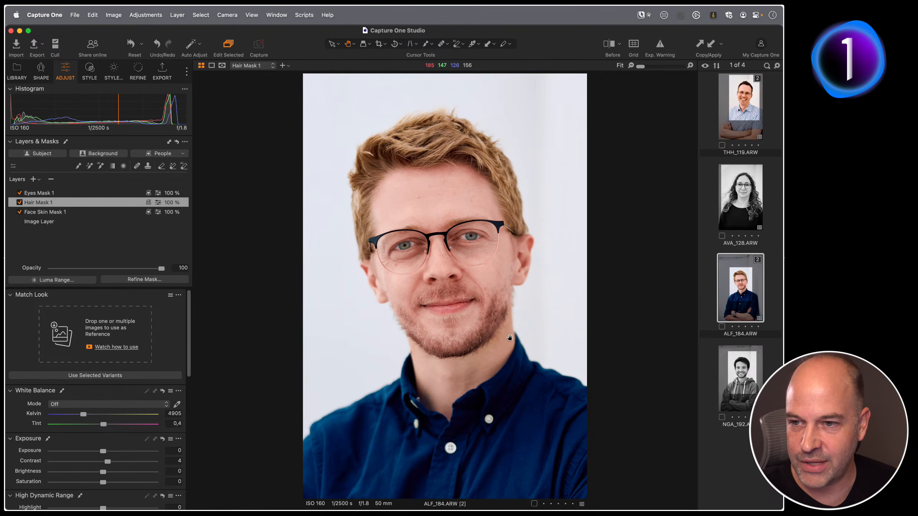
left_click(510, 333)
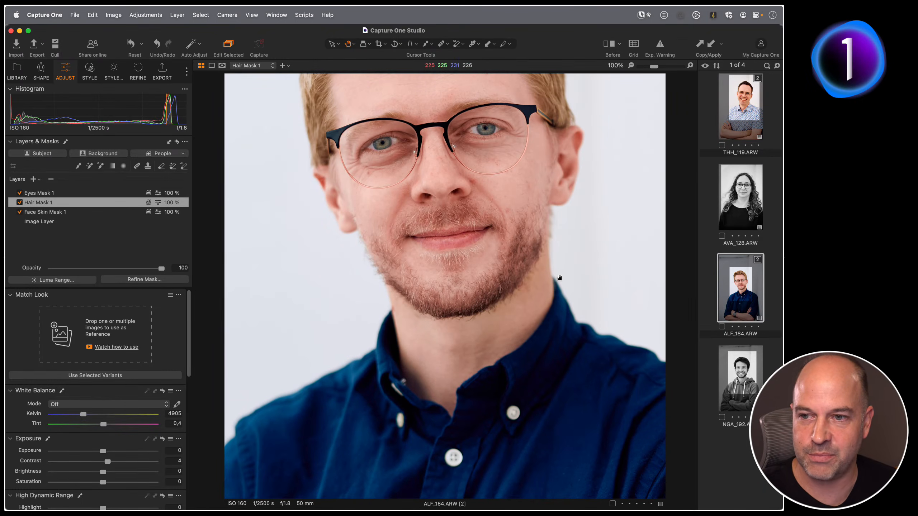
left_click(65, 212)
key("m")
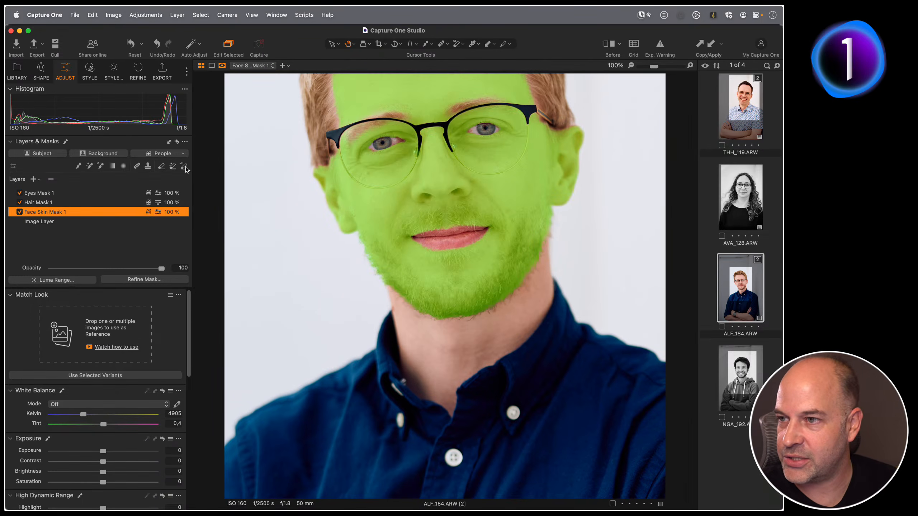
left_click(183, 153)
left_click(143, 172)
left_click(143, 217)
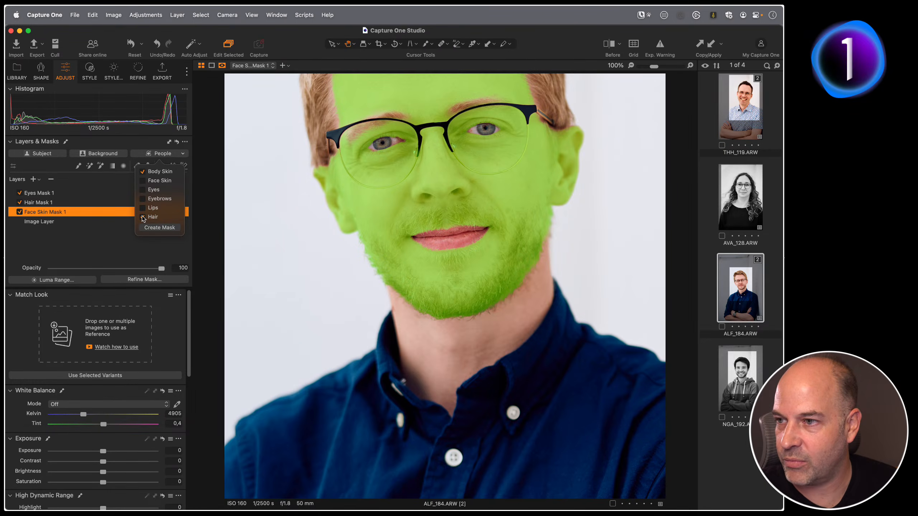
left_click(149, 229)
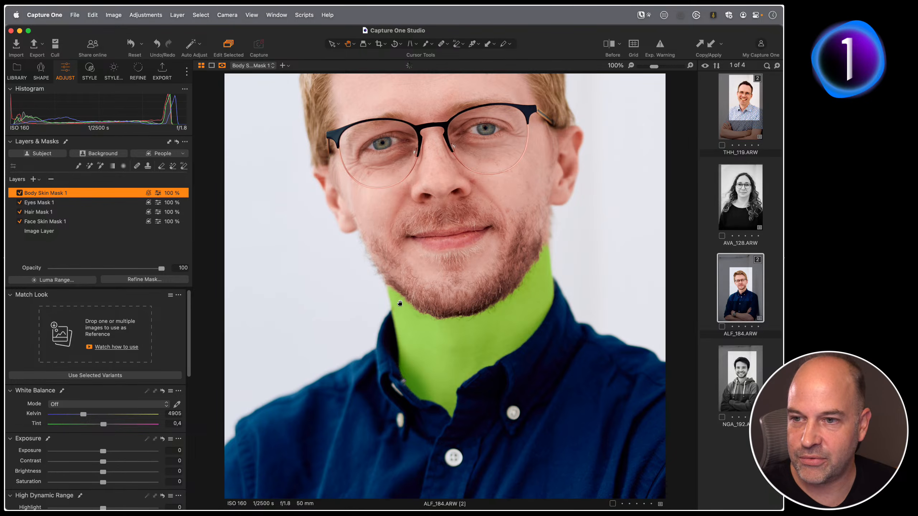
Examine the body skin mask up close and the hair mask in its grayscale view.
left_click(547, 246)
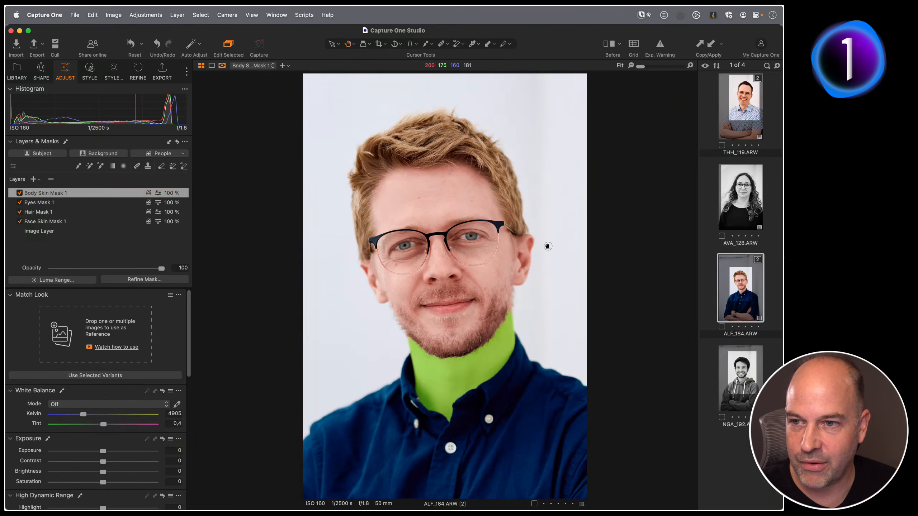
left_click(514, 310)
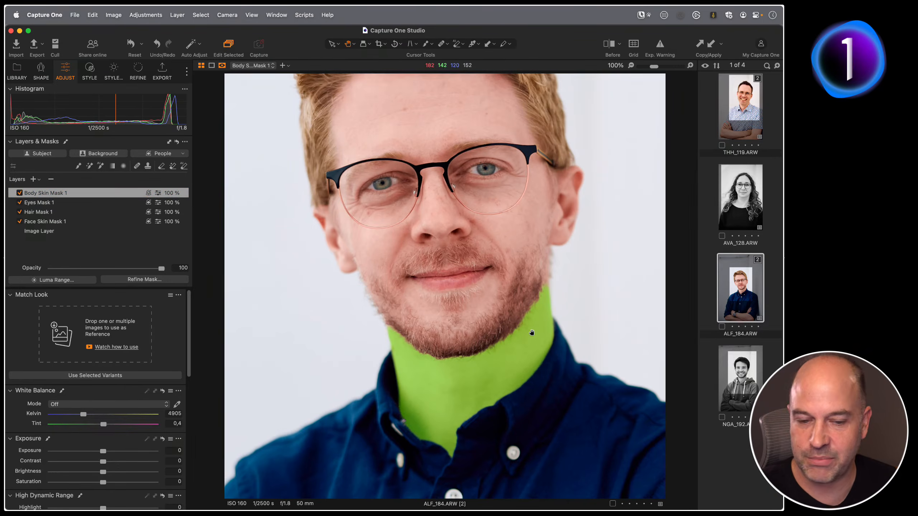
key("m")
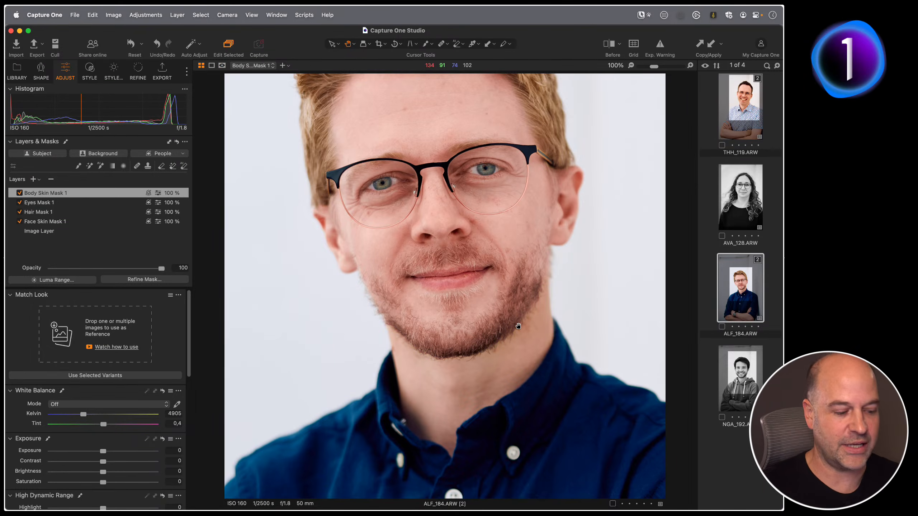
left_click(517, 326)
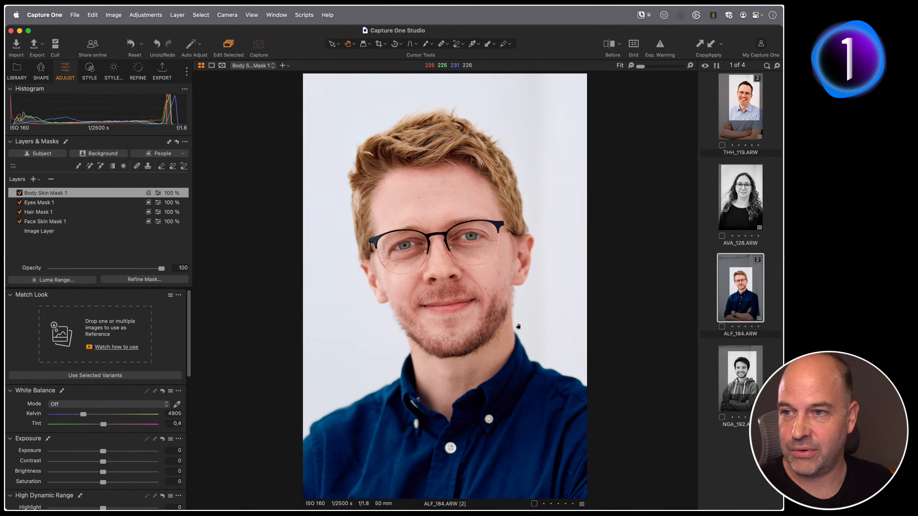
left_click(58, 213)
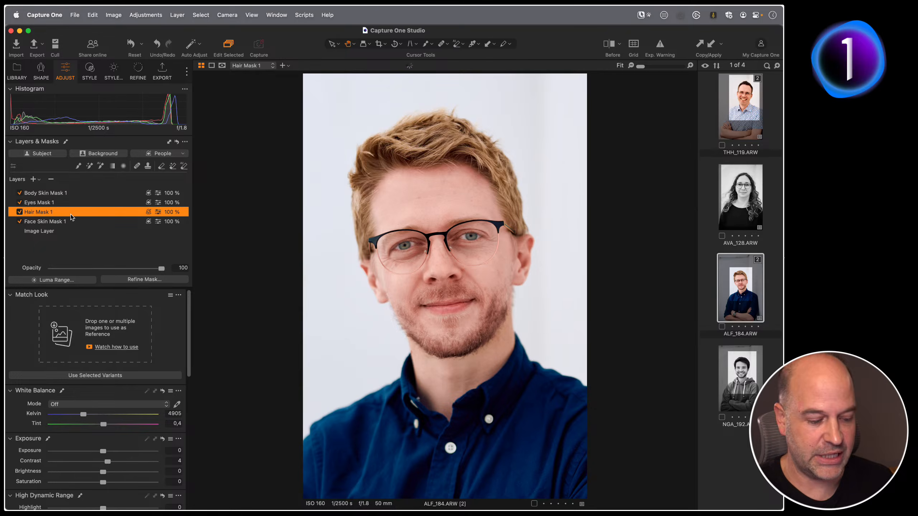
key("alt+m")
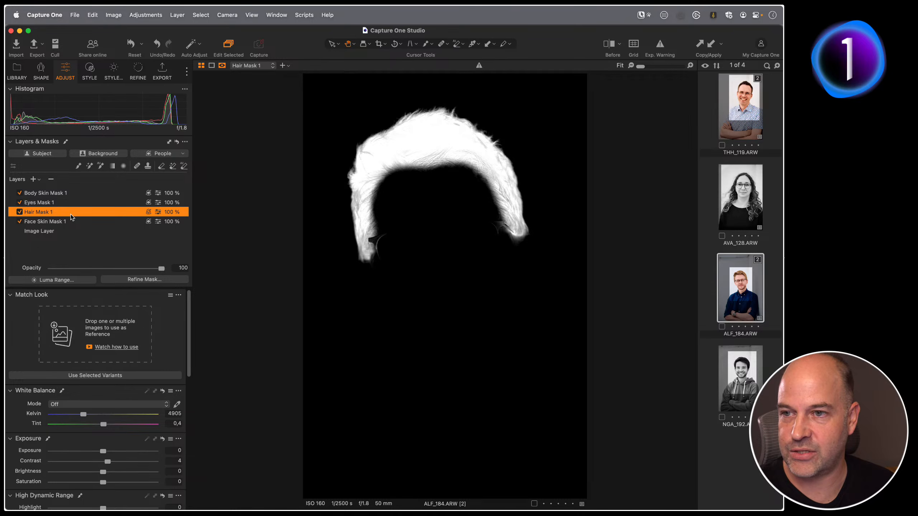
key("alt+m")
key("m")
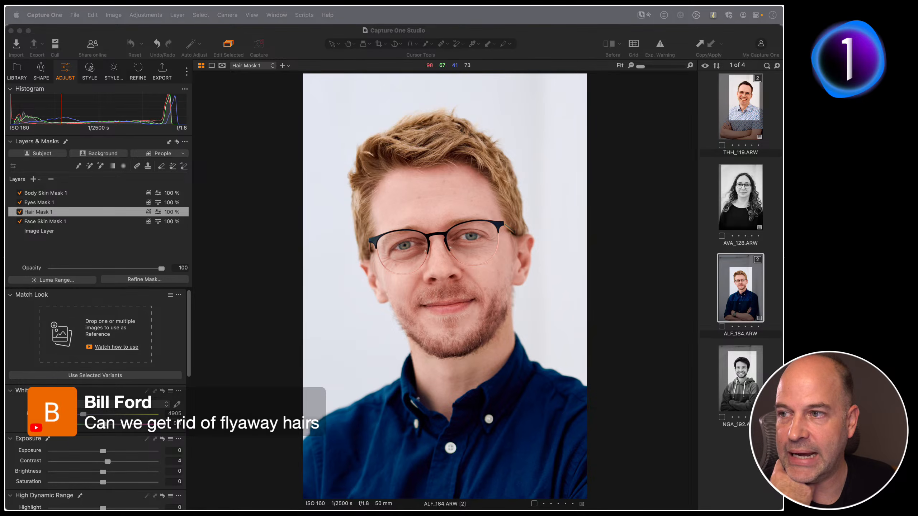
Select the Heal brush and open its settings on the AVA_128 portrait's forehead.
left_click(137, 166)
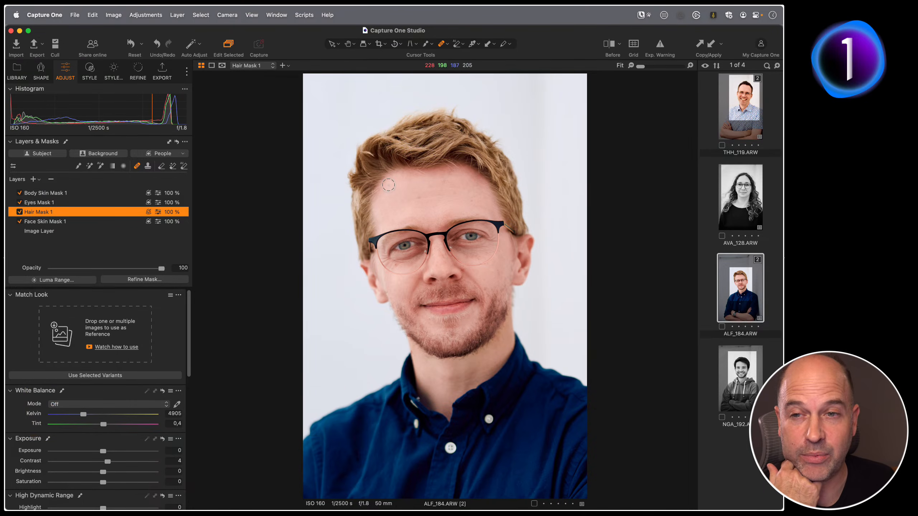
key("h")
double_click(430, 192)
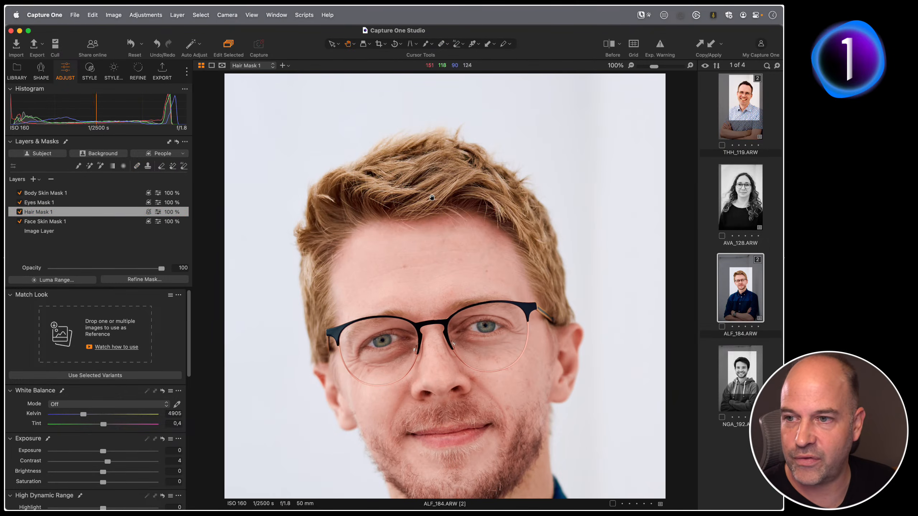
key("Up")
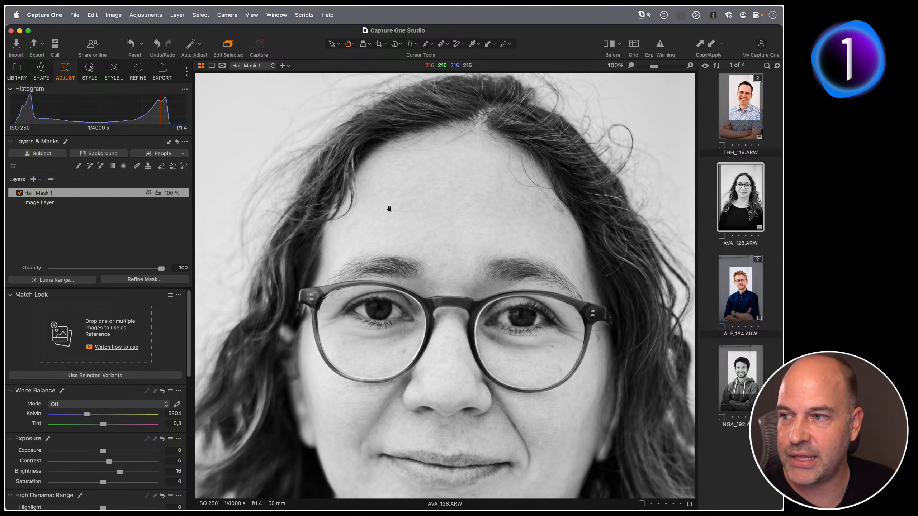
left_click(139, 166)
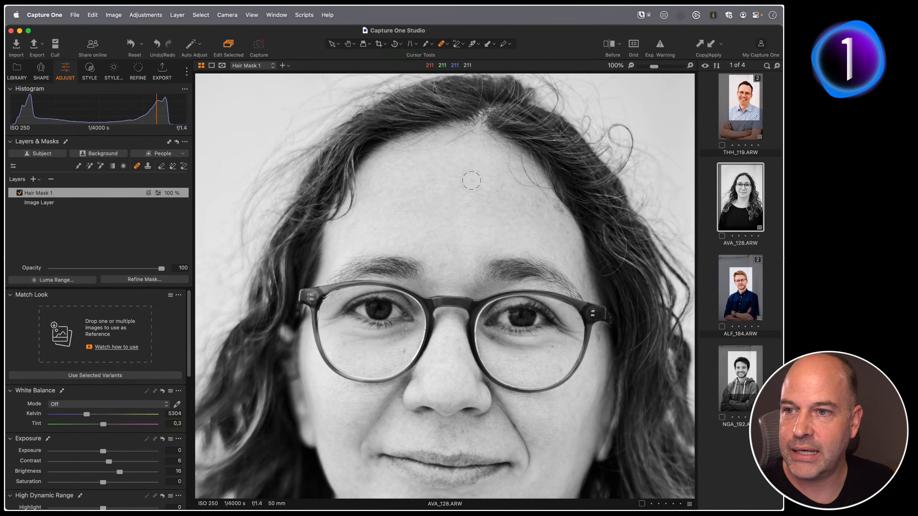
right_click(467, 185)
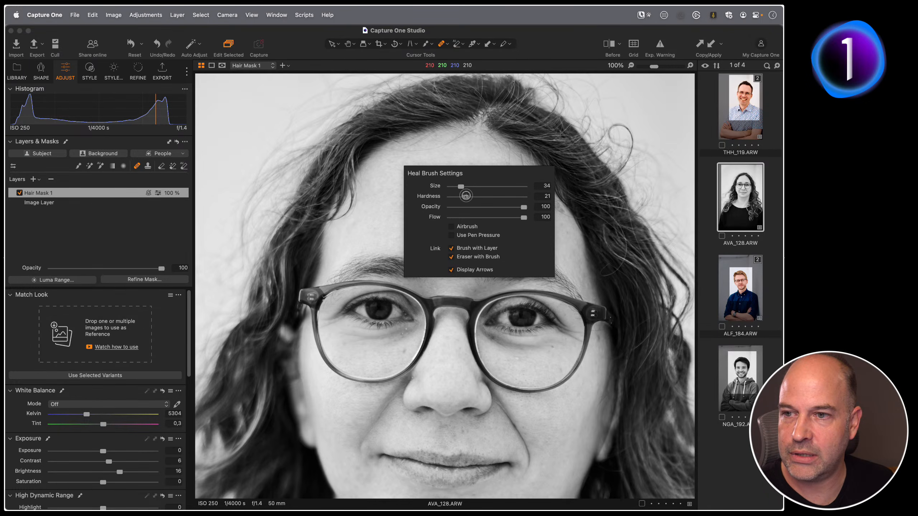
left_click(509, 154)
Try healing flyaway hairs across the forehead, then delete the heal layer.
left_click_drag(508, 166, 538, 185)
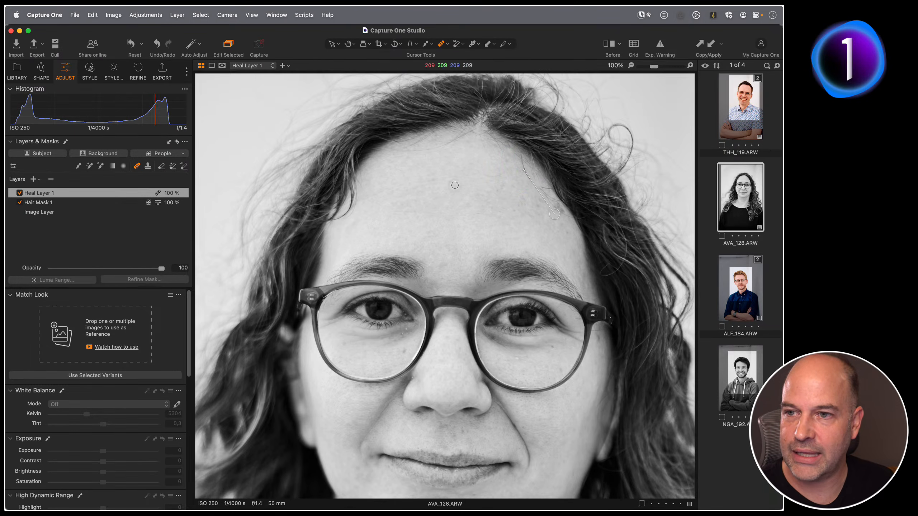
mouse_move(554, 214)
left_mouse_down()
mouse_move(472, 186)
mouse_move(477, 192)
left_mouse_up()
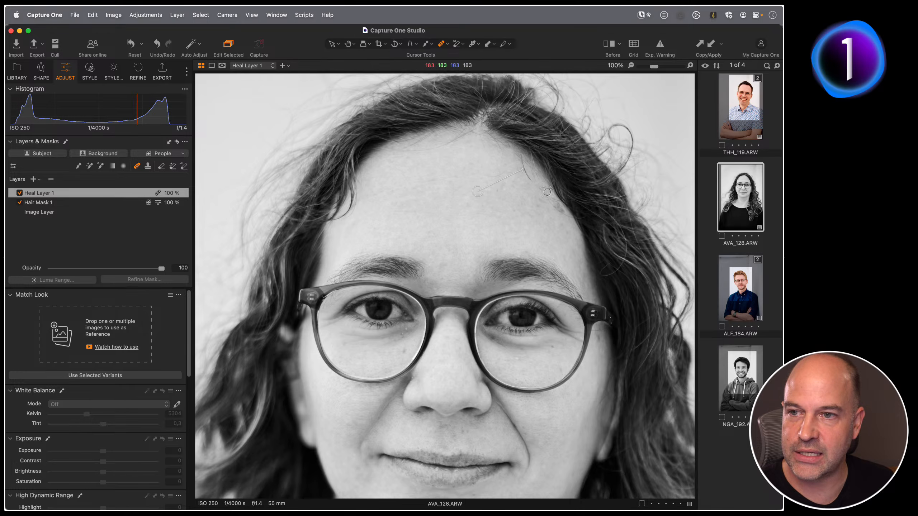
left_click_drag(542, 190, 568, 217)
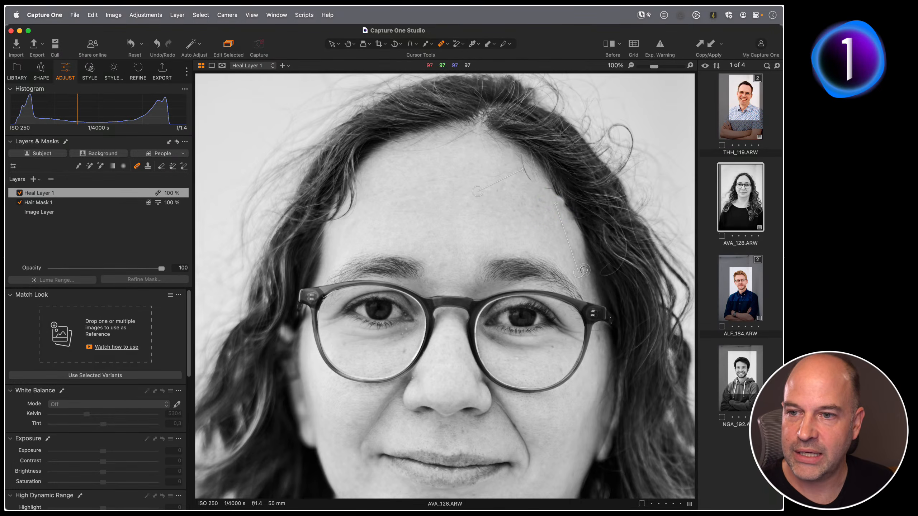
left_click_drag(579, 272, 476, 226)
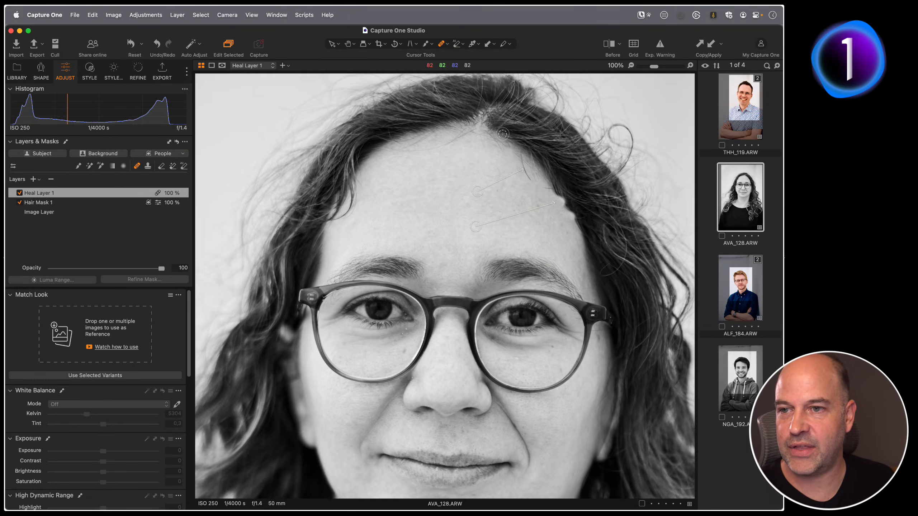
left_click(51, 179)
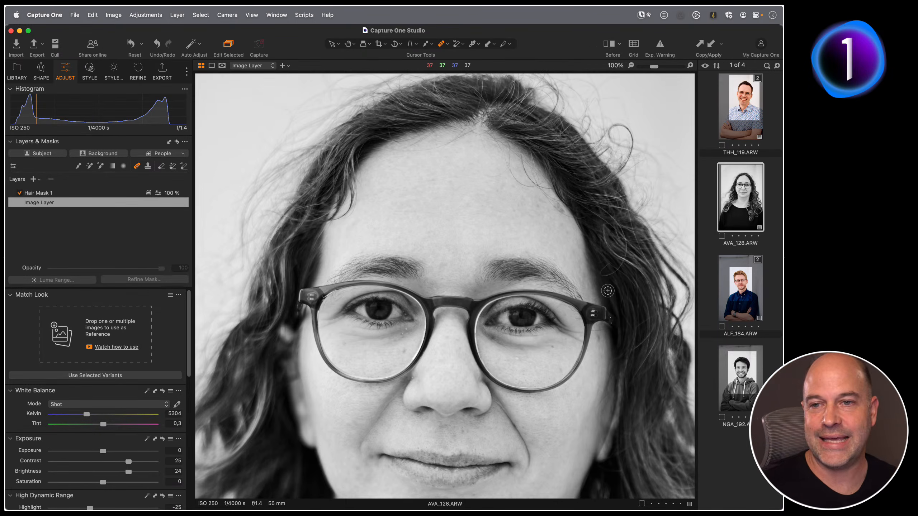
Fit the image to the view and open the ALF_186 portrait in the Copy Paste Workflows collection for adjusting.
key("h")
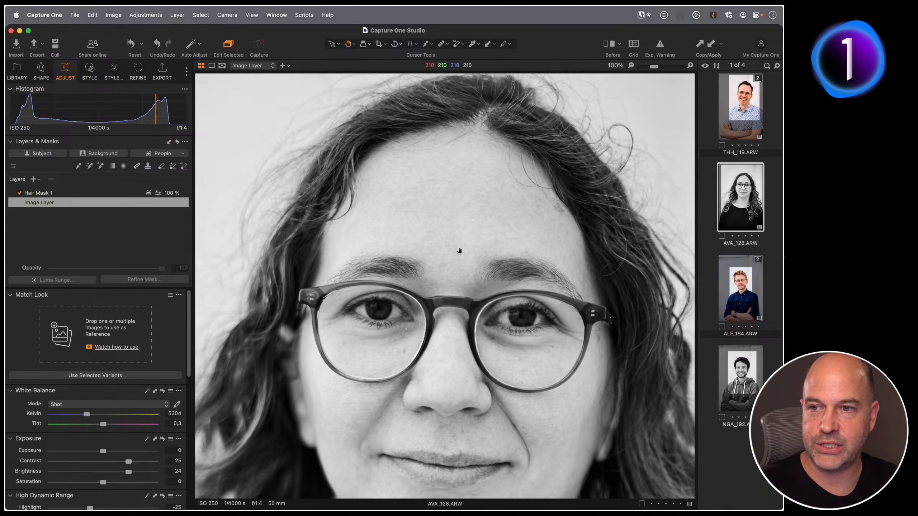
key("super+0")
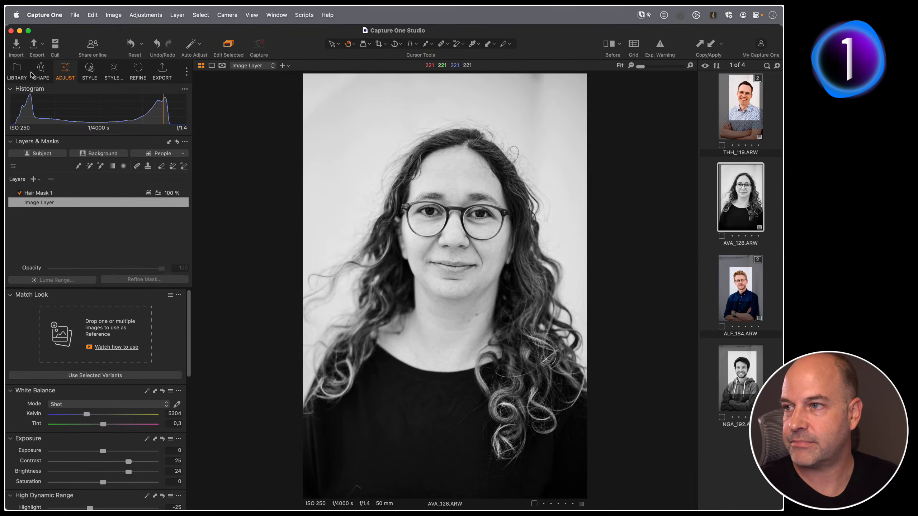
left_click(17, 68)
left_click(69, 294)
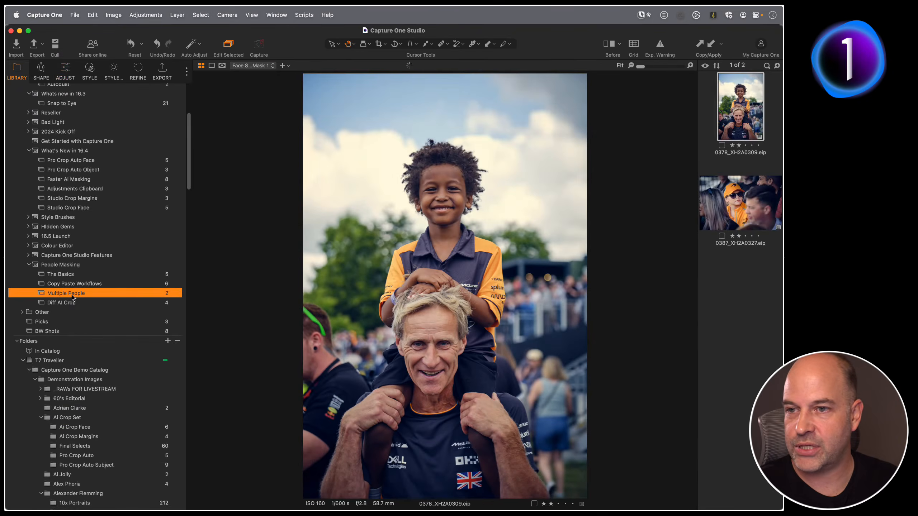
left_click(78, 285)
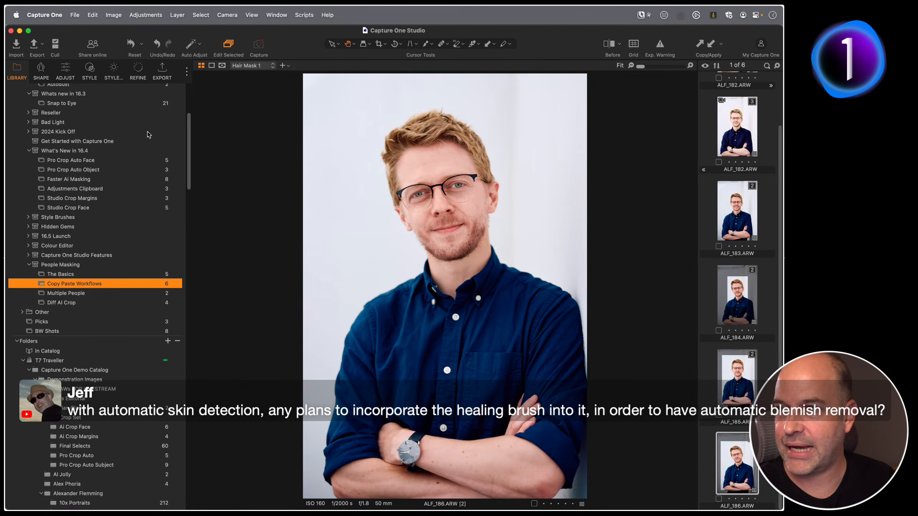
left_click(65, 71)
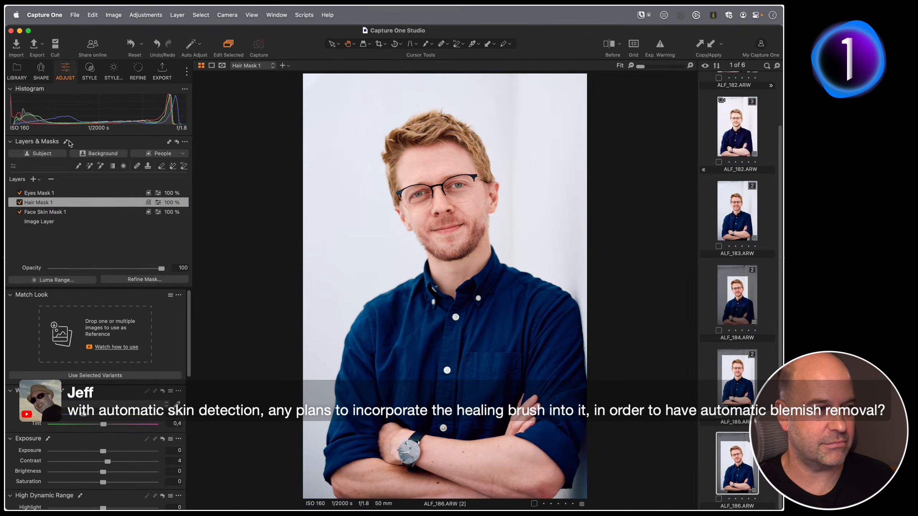